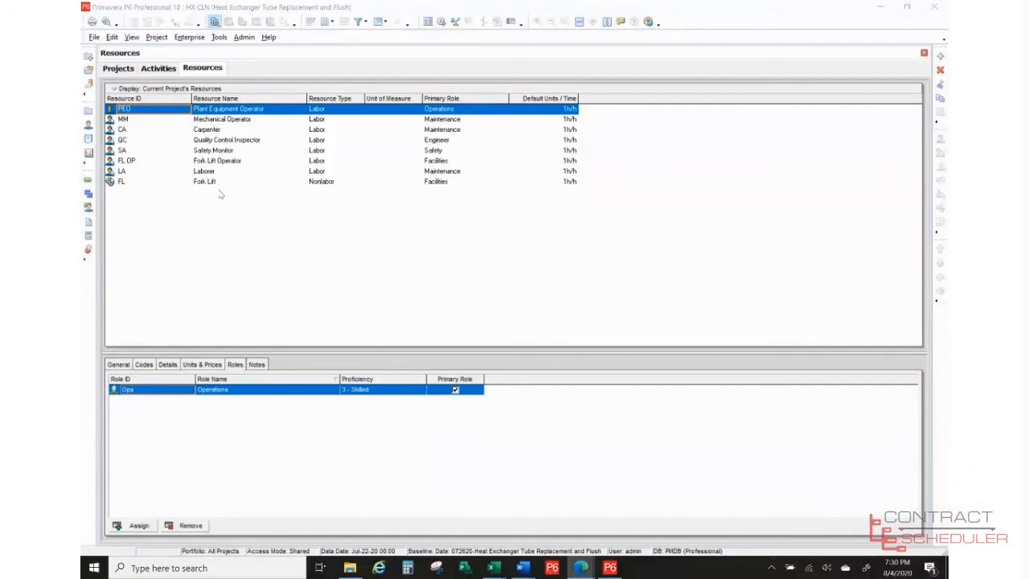
- View the Plant Equipment Operator's general info, then its Department, Location, Classification and Plant codes
{"action": "left_click", "coordinate": [124, 364]}
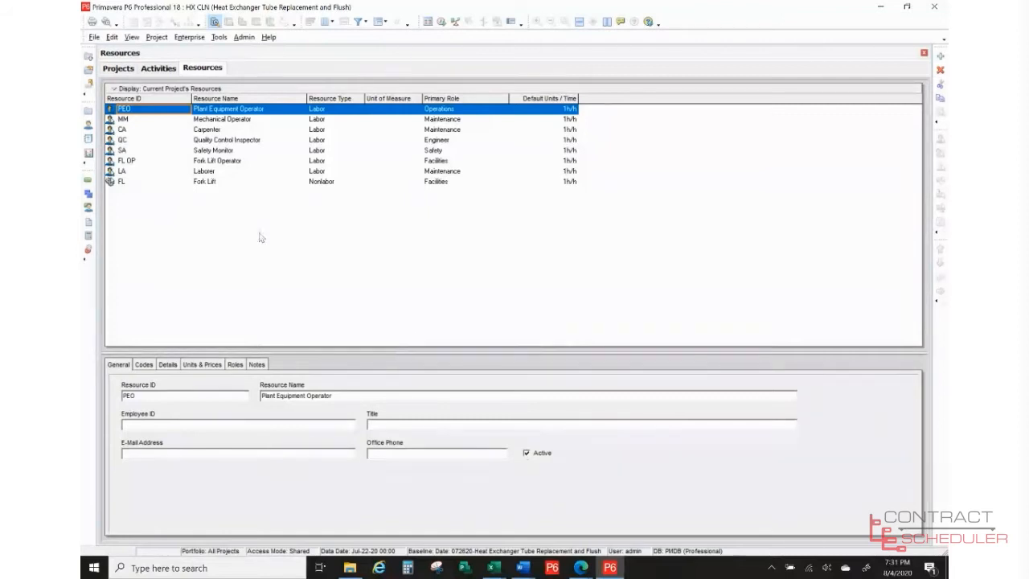
{"action": "left_click", "coordinate": [144, 365]}
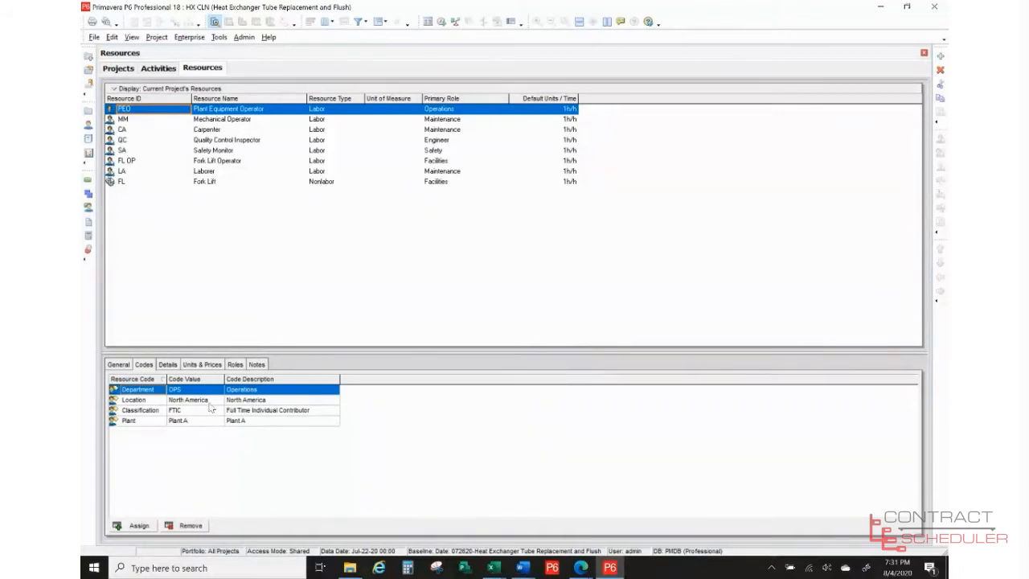
- Show the operator's details: Labor type, overtime factor 1.5, Trades - 5 Day Workweek calendar
{"action": "left_click", "coordinate": [169, 366]}
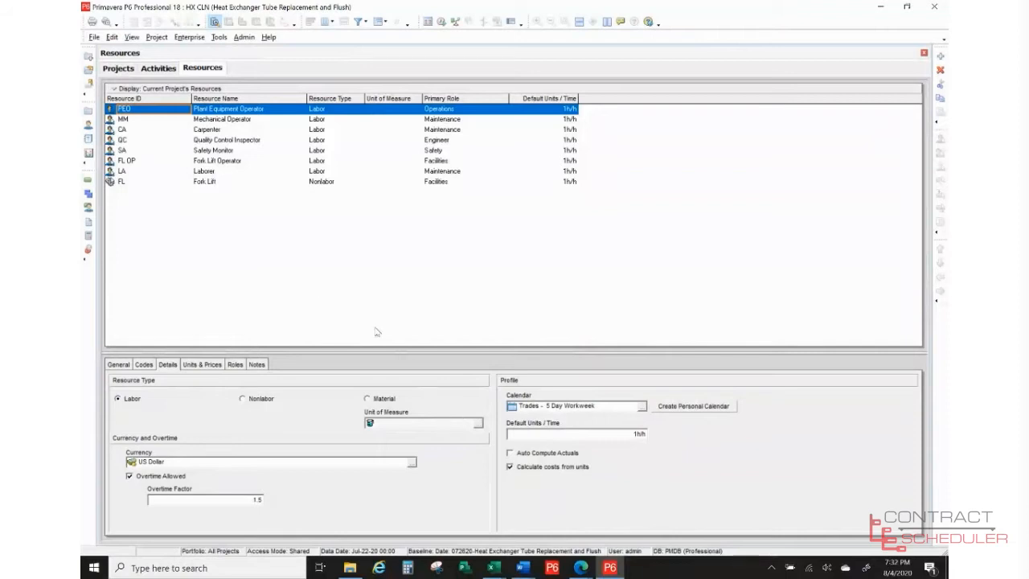
- Compare Fork Lift, then view the operator's prices: $50.00/h, max 12h/h, effective Jan-01-20
{"action": "left_click", "coordinate": [210, 183]}
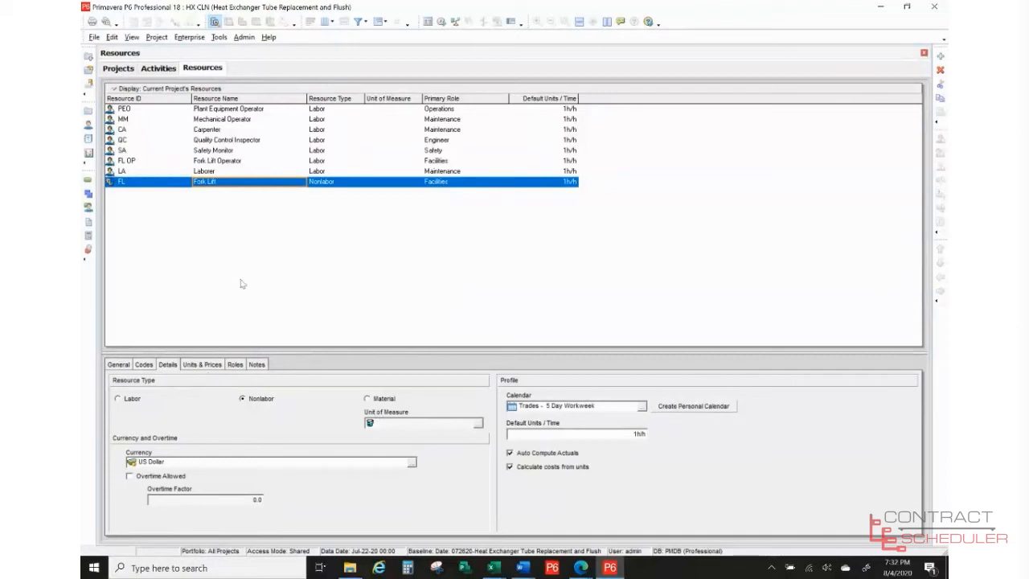
{"action": "left_click", "coordinate": [265, 110]}
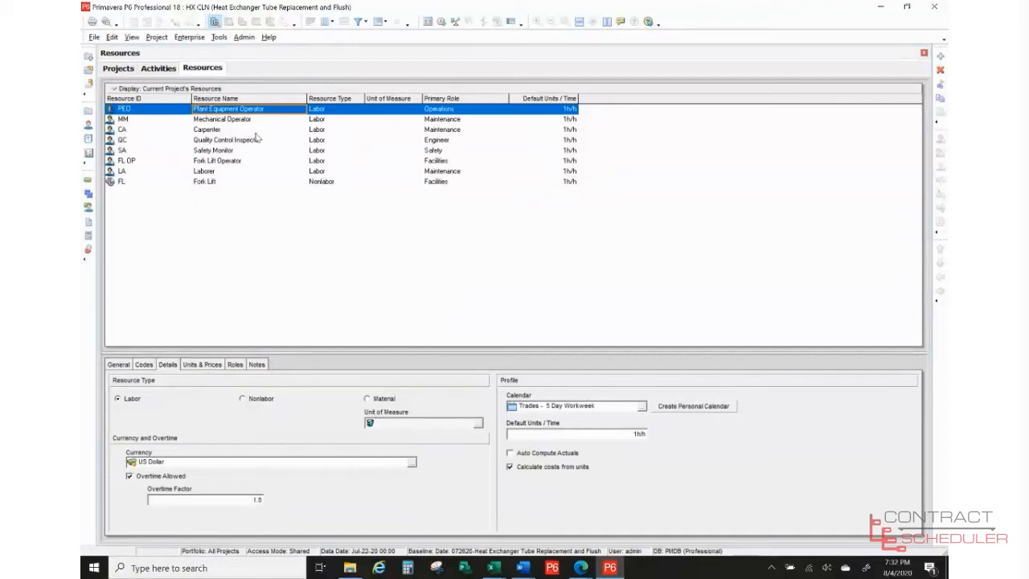
{"action": "left_click", "coordinate": [202, 364]}
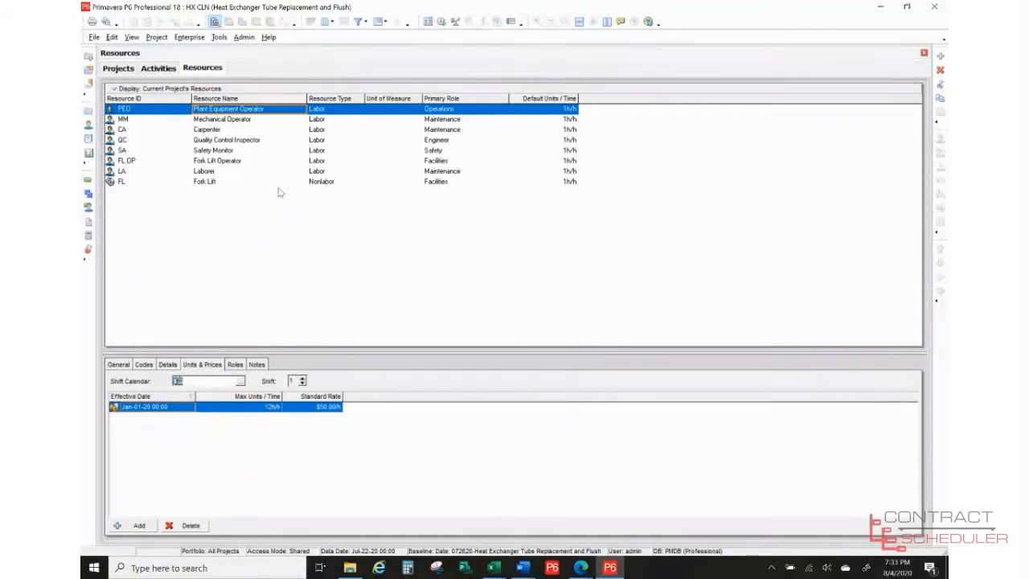
- Show the operator's primary role: Operations (Ops), proficiency 3 - Skilled
{"action": "left_click", "coordinate": [235, 365]}
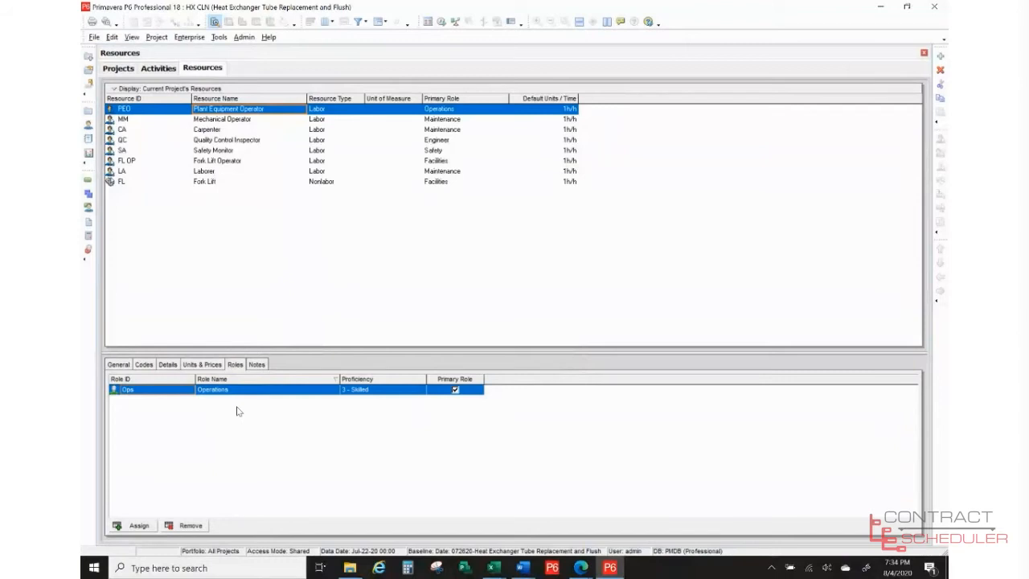
- Check resource notes, then compare Mechanical Operator and Carpenter prices, Carpenter at $40.00/h
{"action": "left_click", "coordinate": [256, 365]}
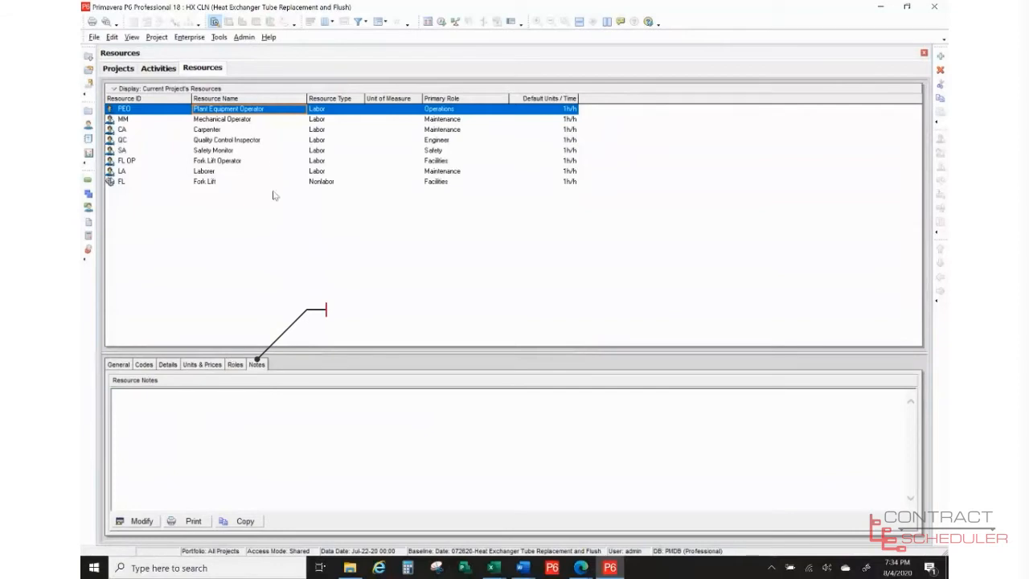
{"action": "left_click", "coordinate": [233, 130]}
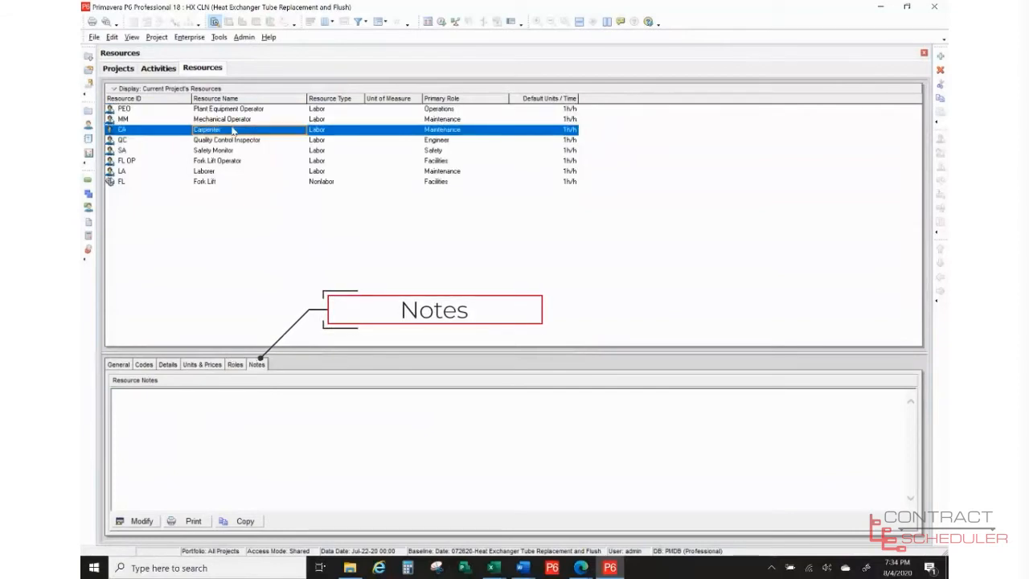
{"action": "key", "text": "Up"}
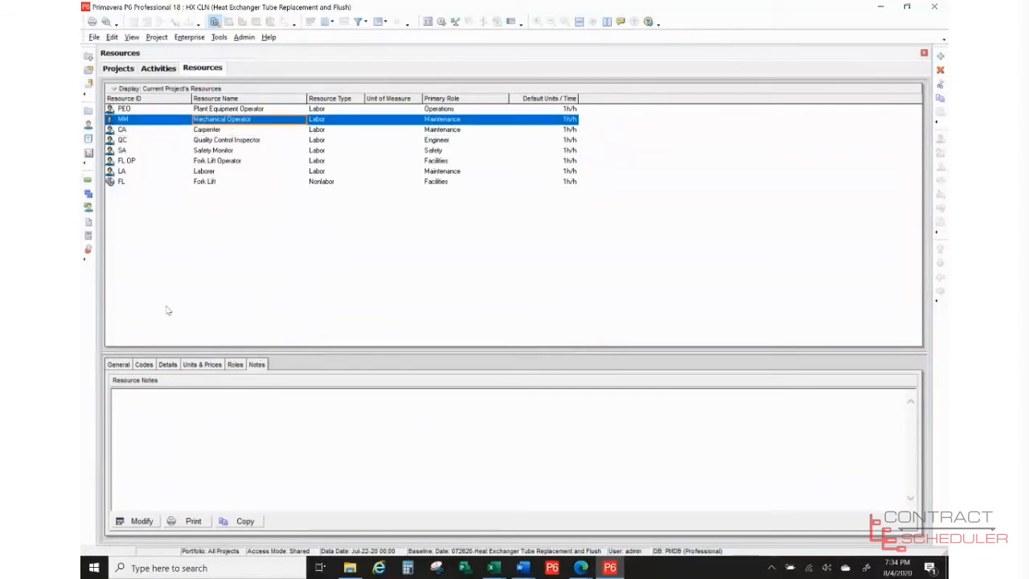
{"action": "left_click", "coordinate": [201, 365]}
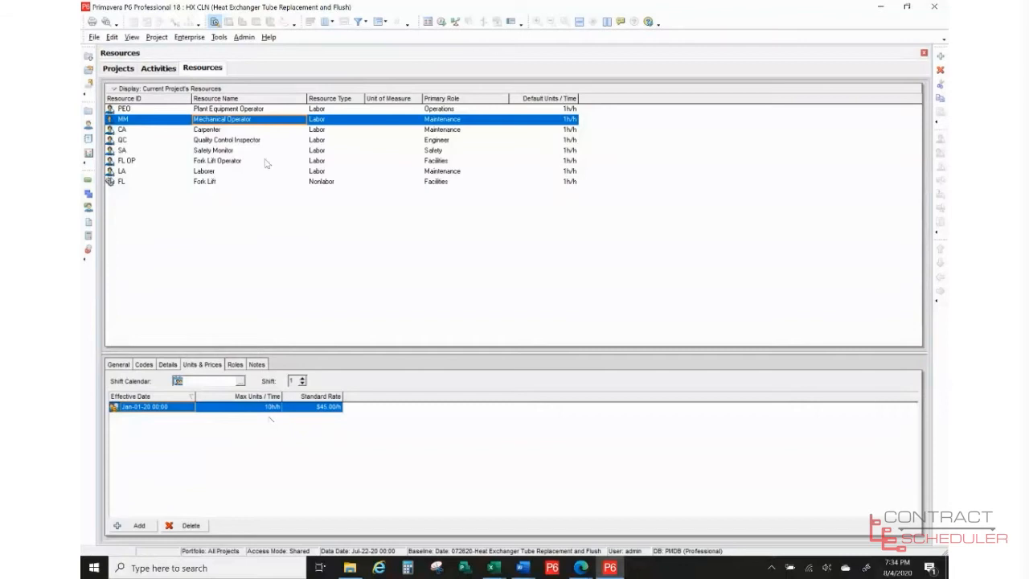
{"action": "left_click", "coordinate": [224, 133]}
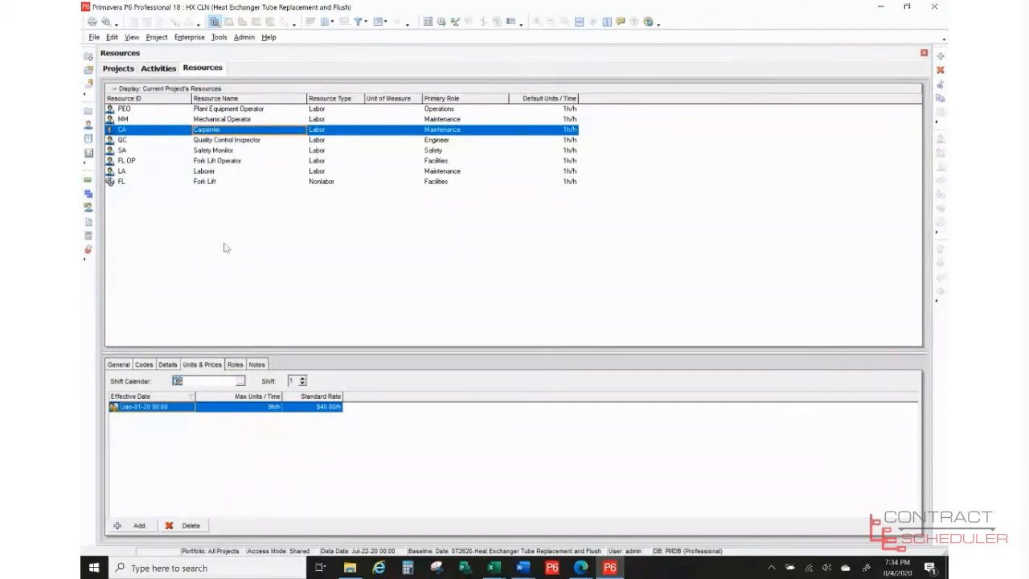
- Switch to the HX CLN activities and select activity 423881-MAT
{"action": "left_click", "coordinate": [163, 70]}
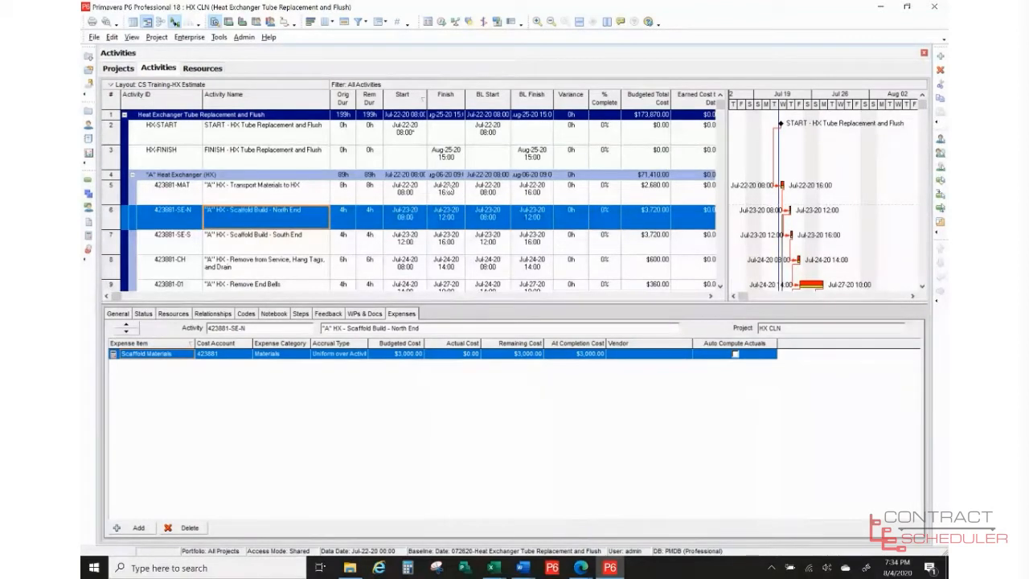
{"action": "left_click", "coordinate": [274, 200]}
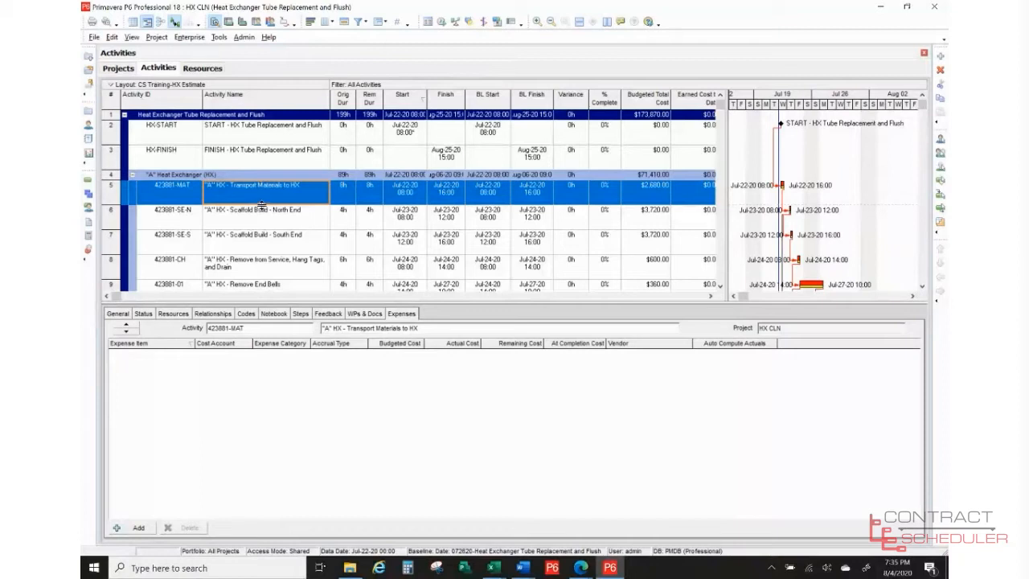
- Review 423881-MAT's general settings: Task Dependent, Fixed Duration and Units/Time, primary resource Fork Lift Operator
{"action": "left_click", "coordinate": [121, 315]}
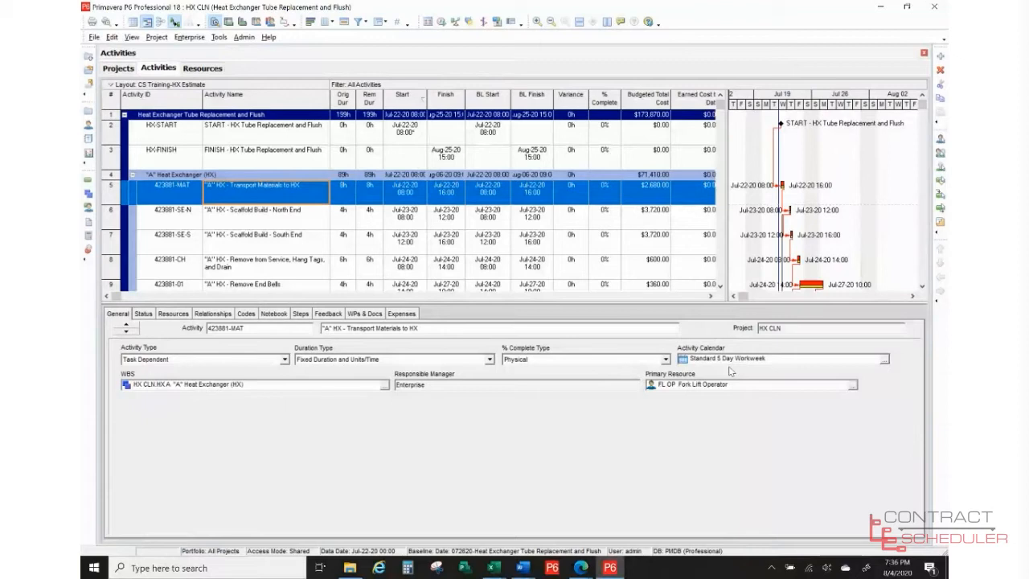
{"action": "left_click", "coordinate": [285, 360]}
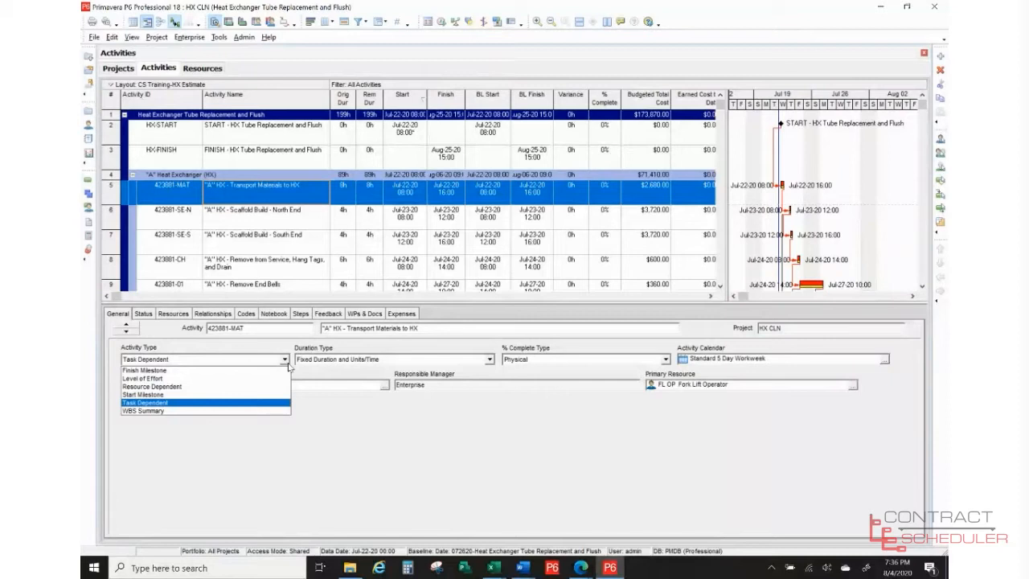
{"action": "left_click", "coordinate": [373, 439]}
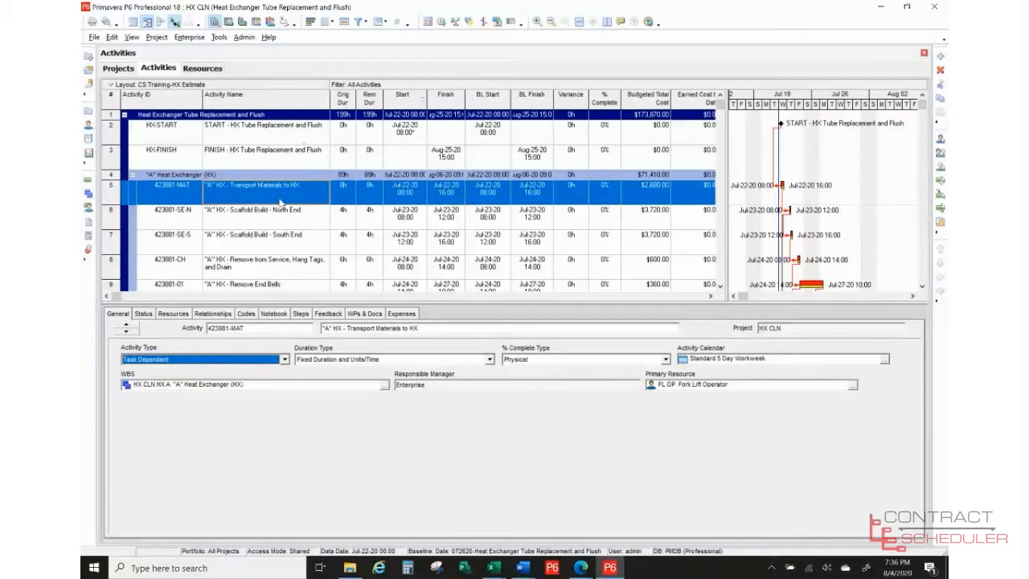
{"action": "left_click", "coordinate": [354, 200]}
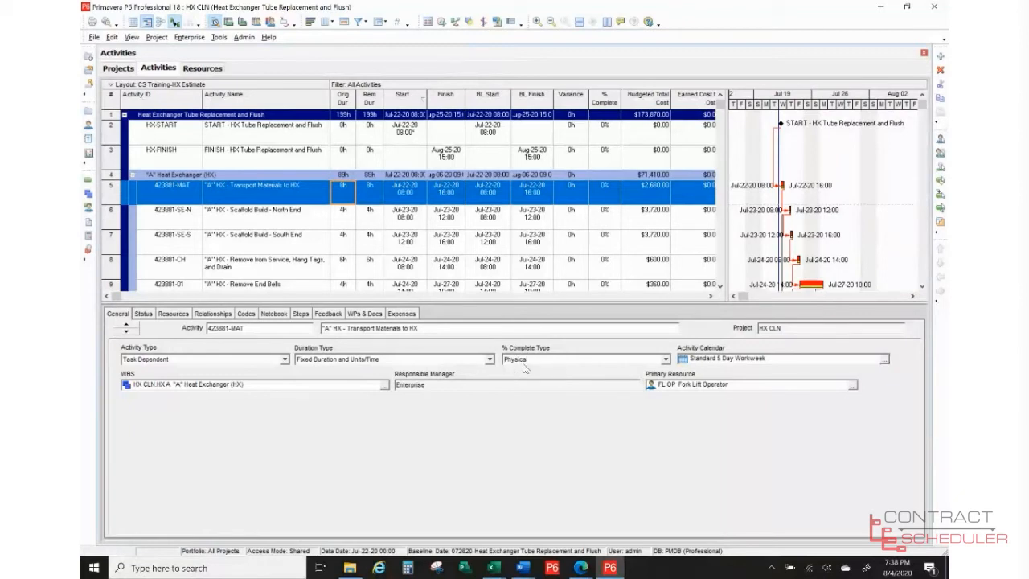
{"action": "left_click", "coordinate": [665, 361]}
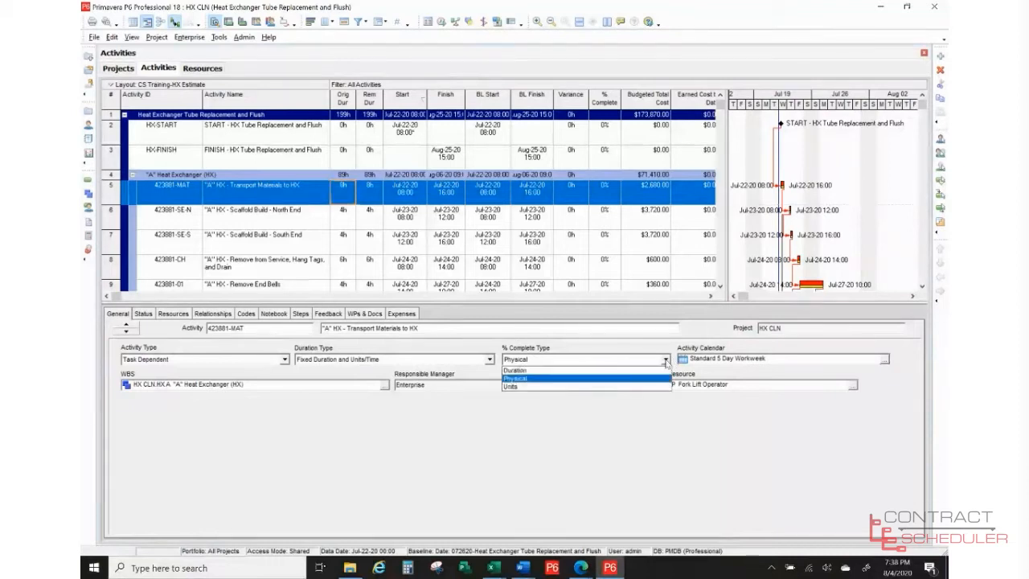
{"action": "left_click", "coordinate": [617, 378]}
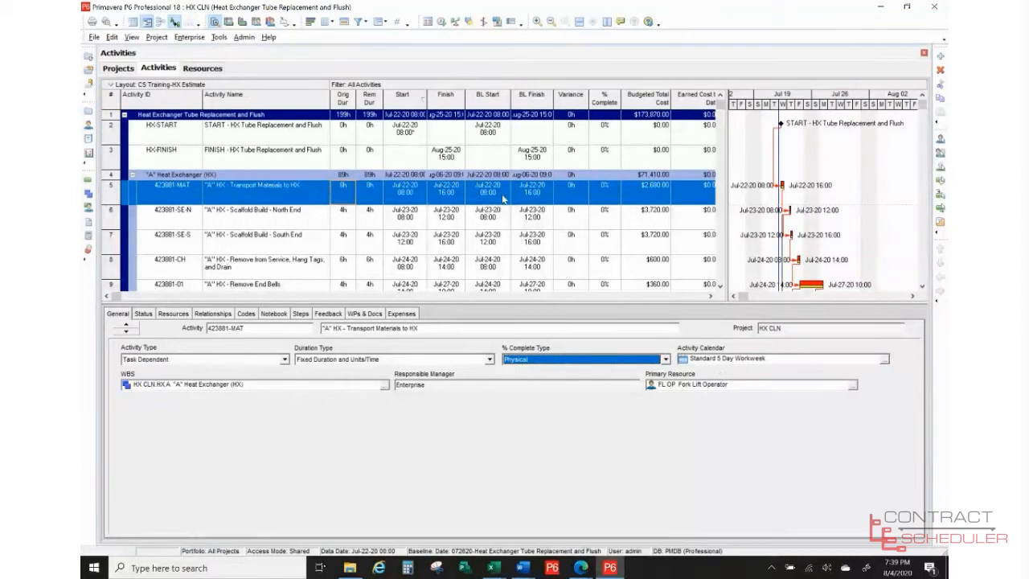
- Check resources on HX-START and HX-FINISH milestones, then on 423881-MAT: Fork Lift, Fork Lift Operator, Laborer
{"action": "left_click", "coordinate": [252, 136]}
{"action": "left_click", "coordinate": [172, 314]}
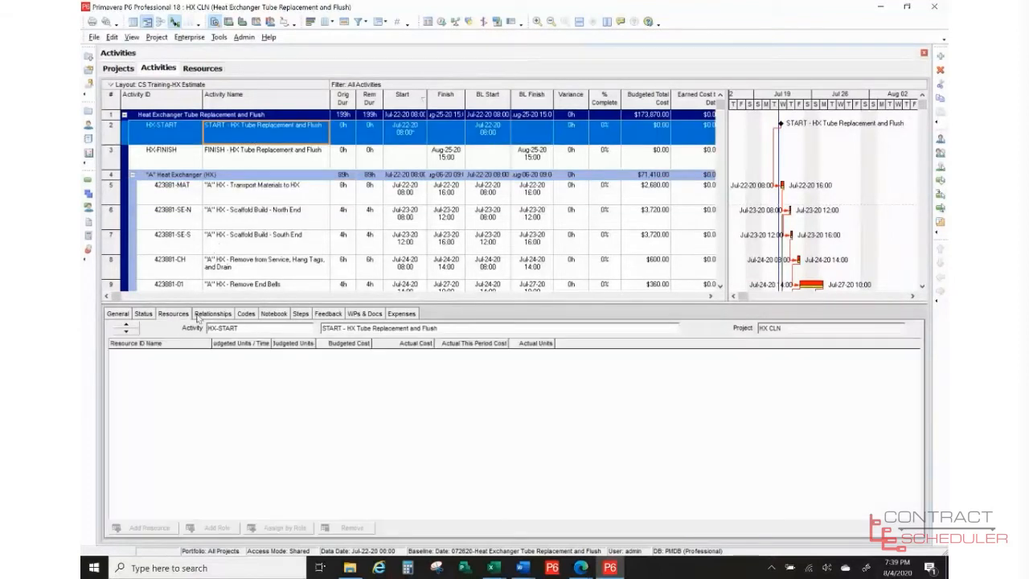
{"action": "left_click", "coordinate": [244, 165]}
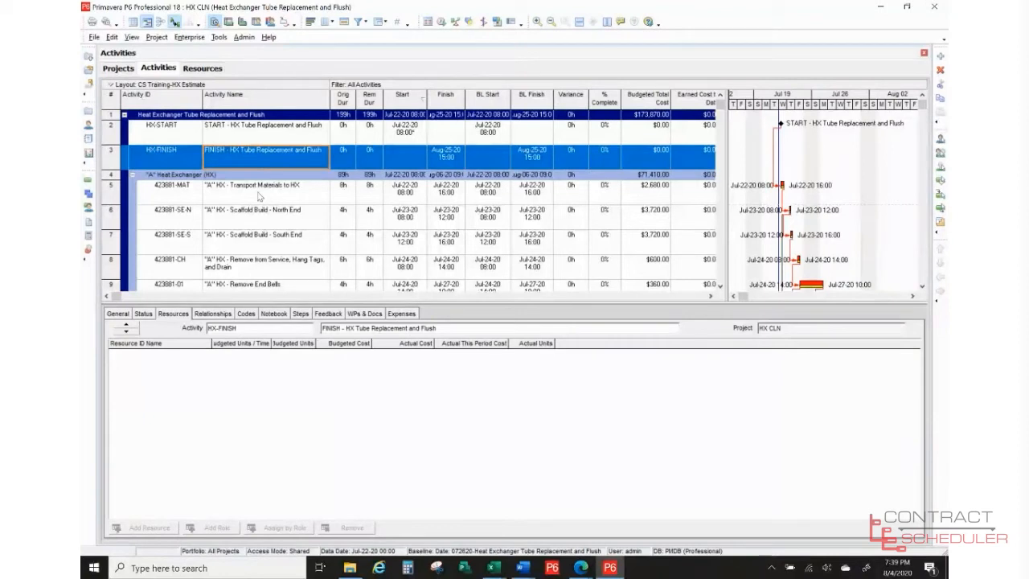
{"action": "left_click", "coordinate": [259, 196]}
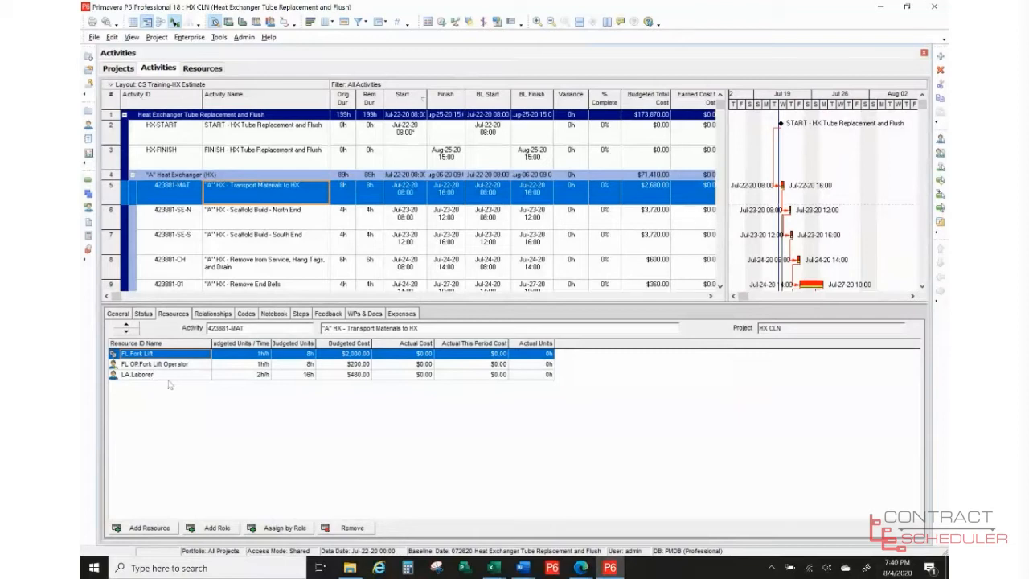
{"action": "left_click", "coordinate": [248, 367]}
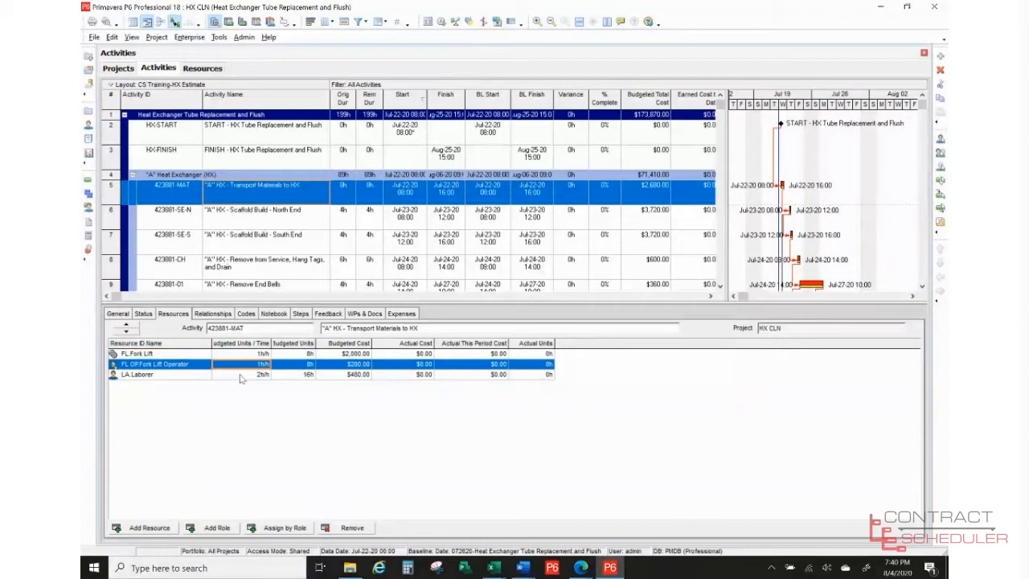
{"action": "left_click", "coordinate": [240, 375]}
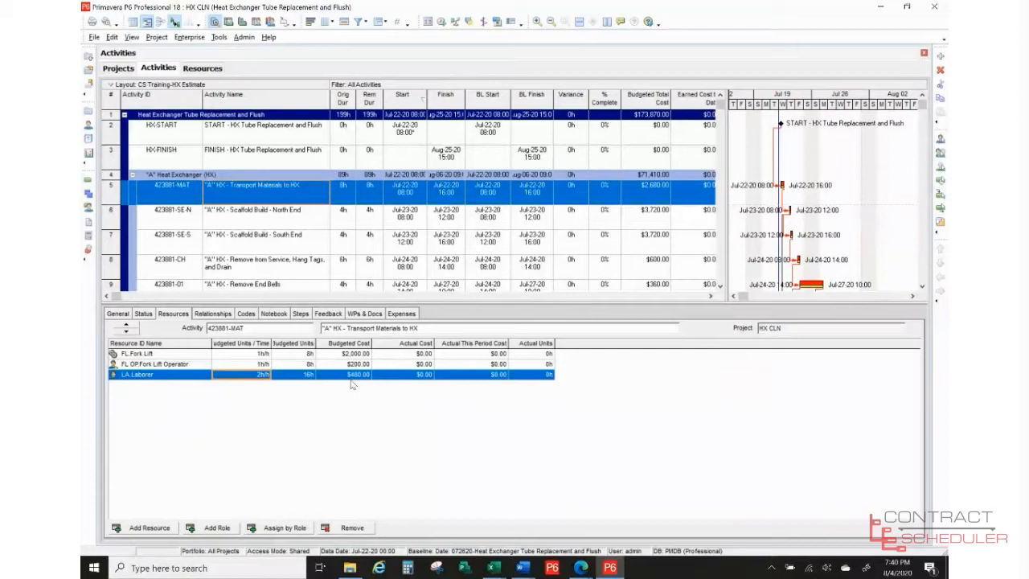
{"action": "left_click", "coordinate": [268, 377]}
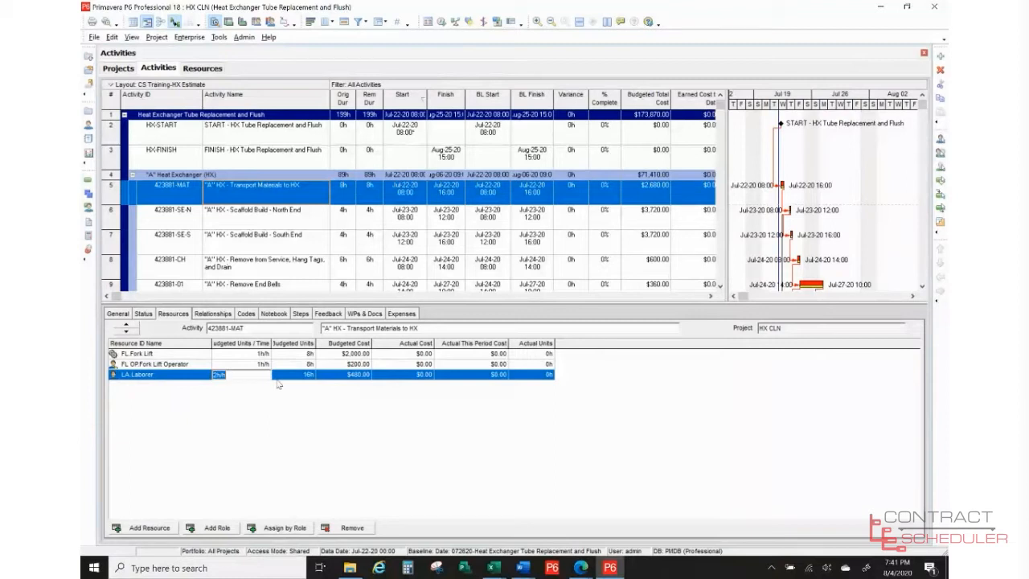
{"action": "type", "text": "3"}
{"action": "key", "text": "Return"}
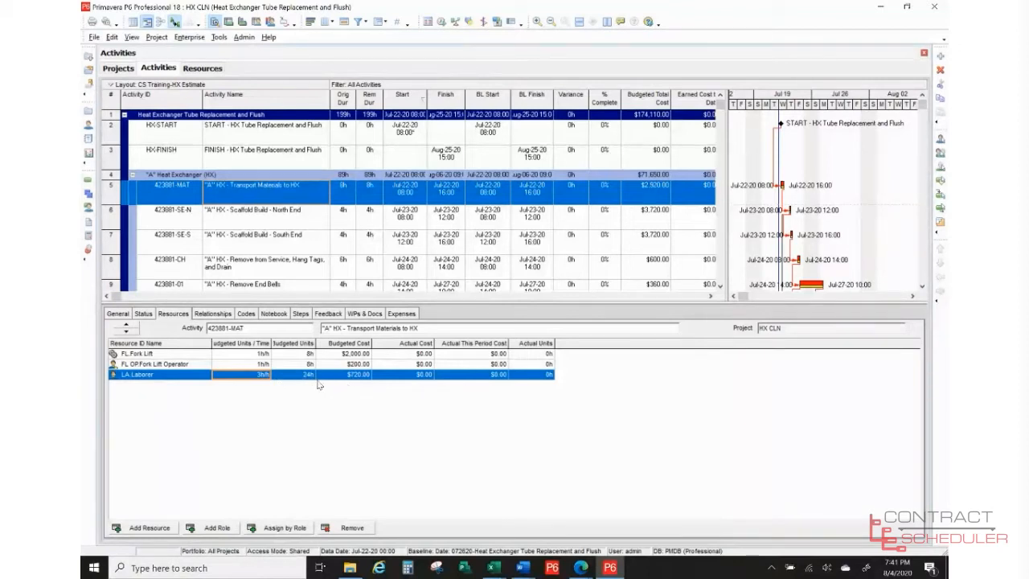
{"action": "left_click", "coordinate": [269, 376]}
{"action": "type", "text": "2"}
{"action": "key", "text": "Return"}
- Check North End scaffold build's laborer, then its $3,000.00 Scaffold Materials expense
{"action": "left_click", "coordinate": [248, 218]}
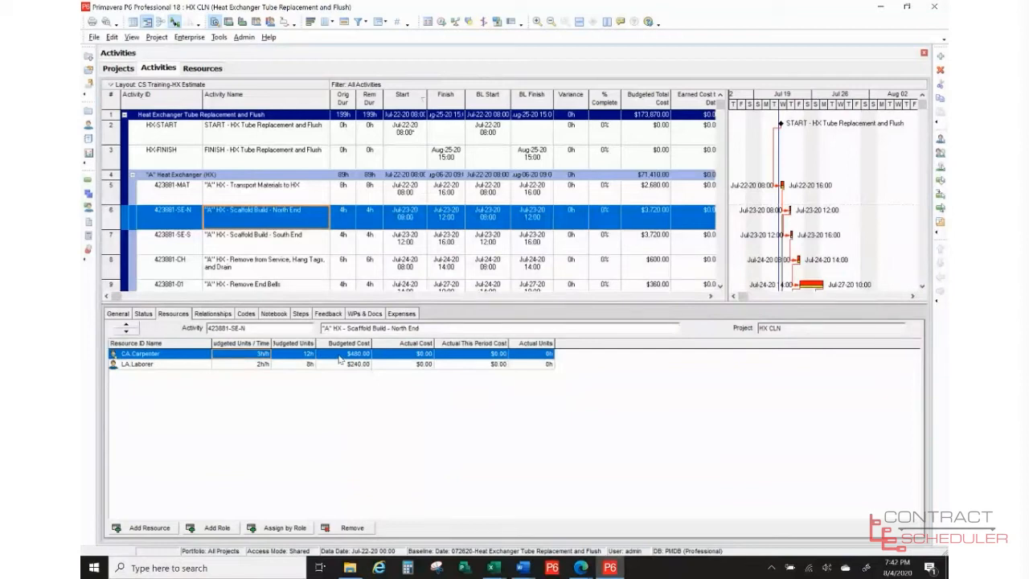
{"action": "left_click", "coordinate": [193, 367]}
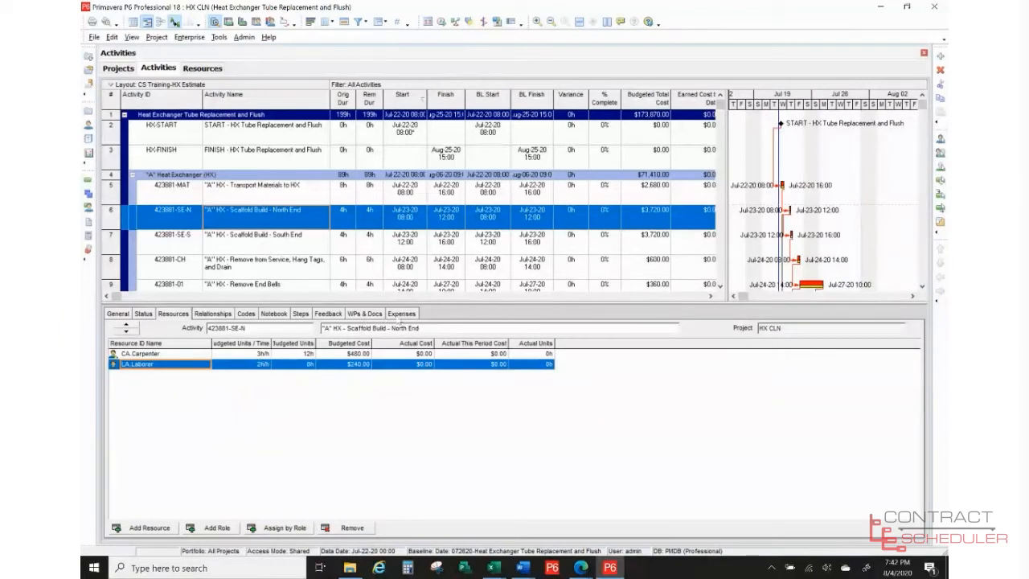
{"action": "left_click", "coordinate": [400, 313]}
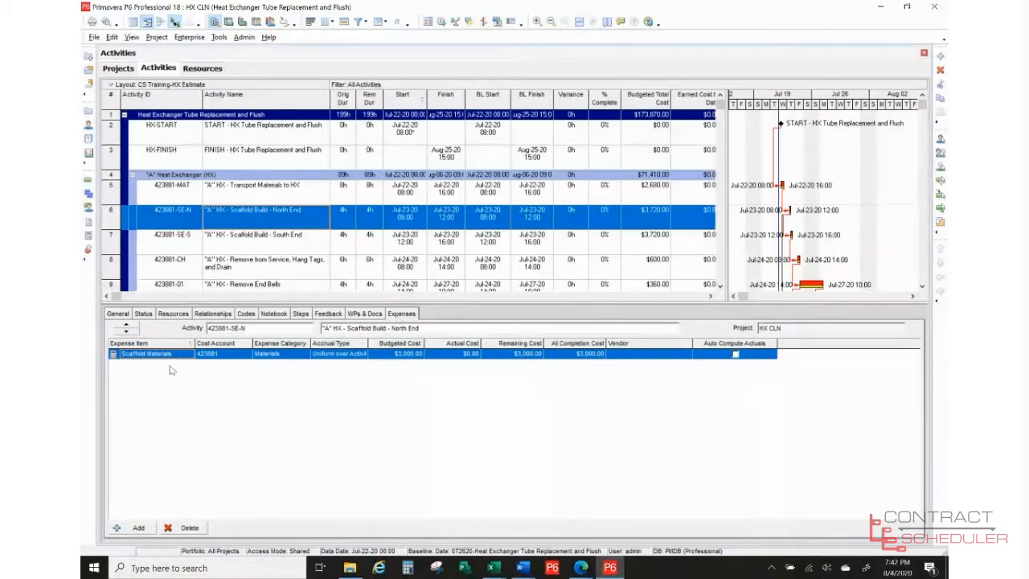
{"action": "left_click", "coordinate": [138, 528]}
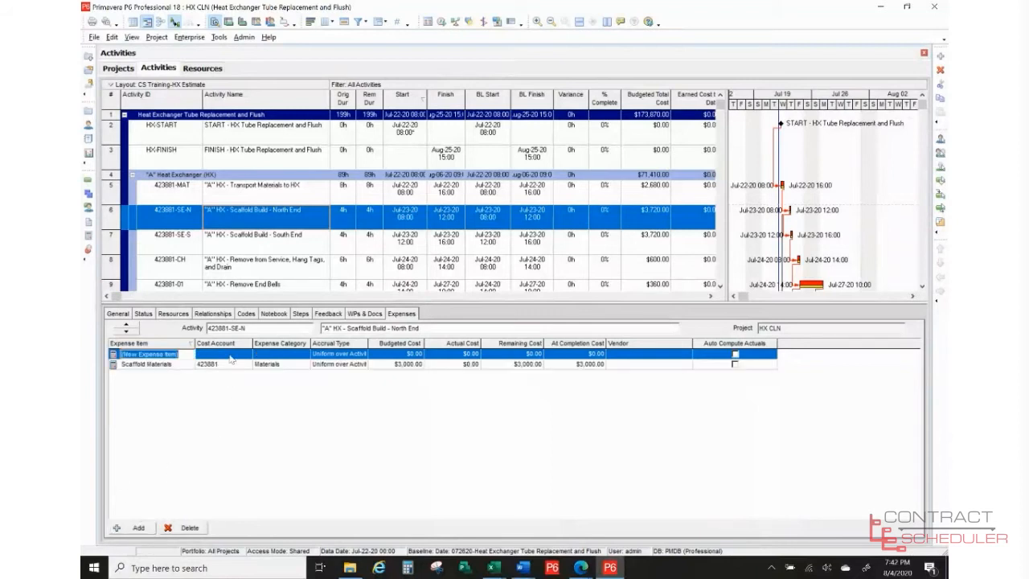
{"action": "left_click", "coordinate": [187, 528]}
{"action": "left_click", "coordinate": [485, 303]}
{"action": "left_click", "coordinate": [180, 353]}
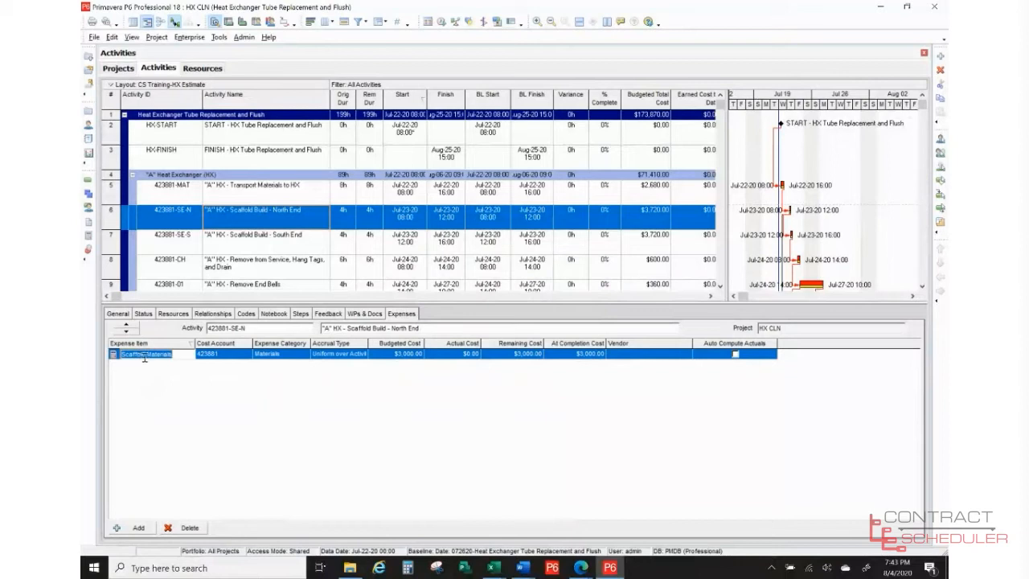
{"action": "left_click", "coordinate": [231, 359]}
{"action": "left_click", "coordinate": [247, 356]}
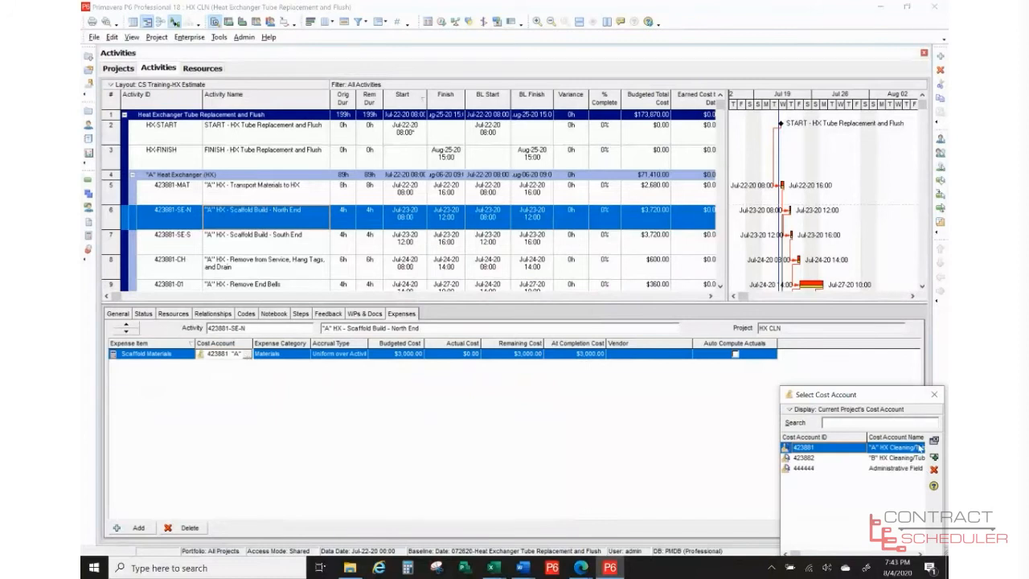
{"action": "left_click", "coordinate": [934, 441]}
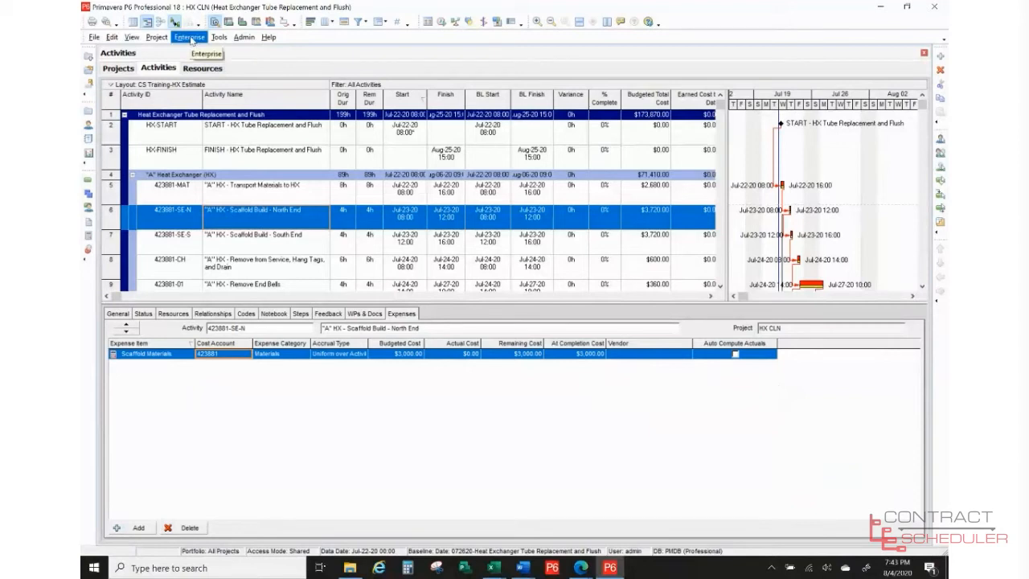
{"action": "left_click", "coordinate": [190, 38]}
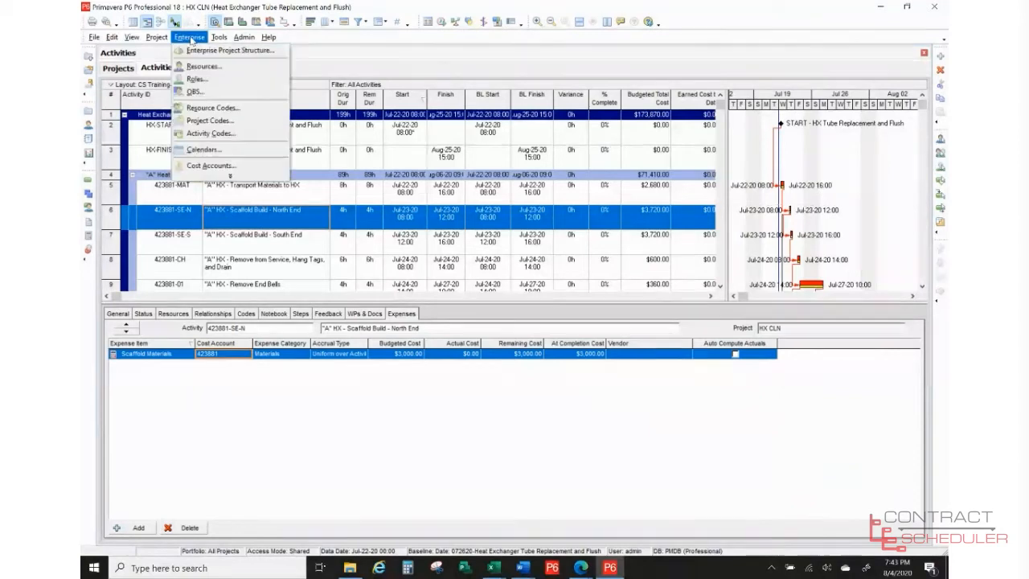
{"action": "left_click", "coordinate": [193, 167]}
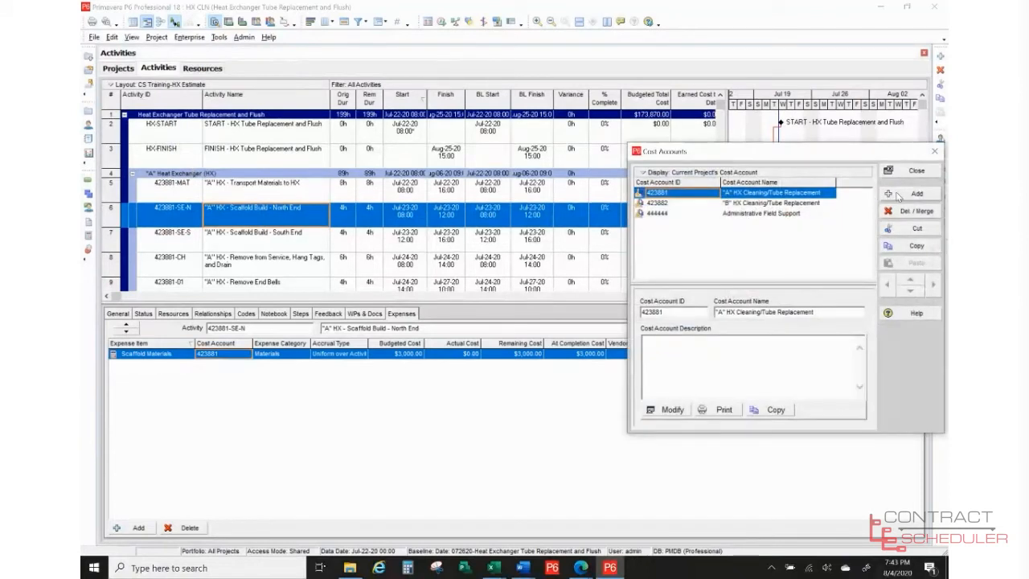
{"action": "left_click", "coordinate": [934, 153]}
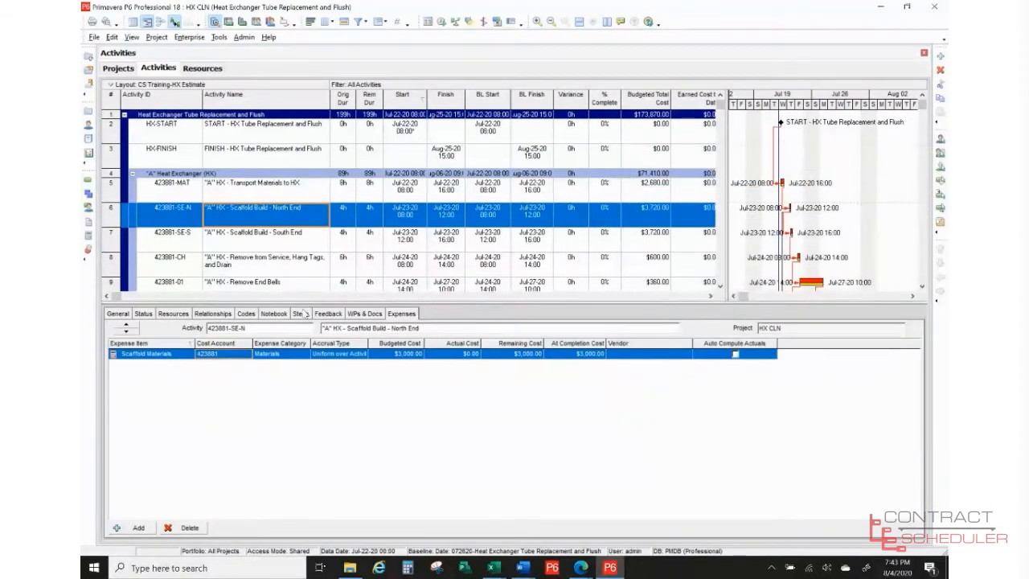
- Assign Administration as the Scaffold Materials expense category
{"action": "left_click", "coordinate": [299, 356]}
{"action": "left_click", "coordinate": [308, 356]}
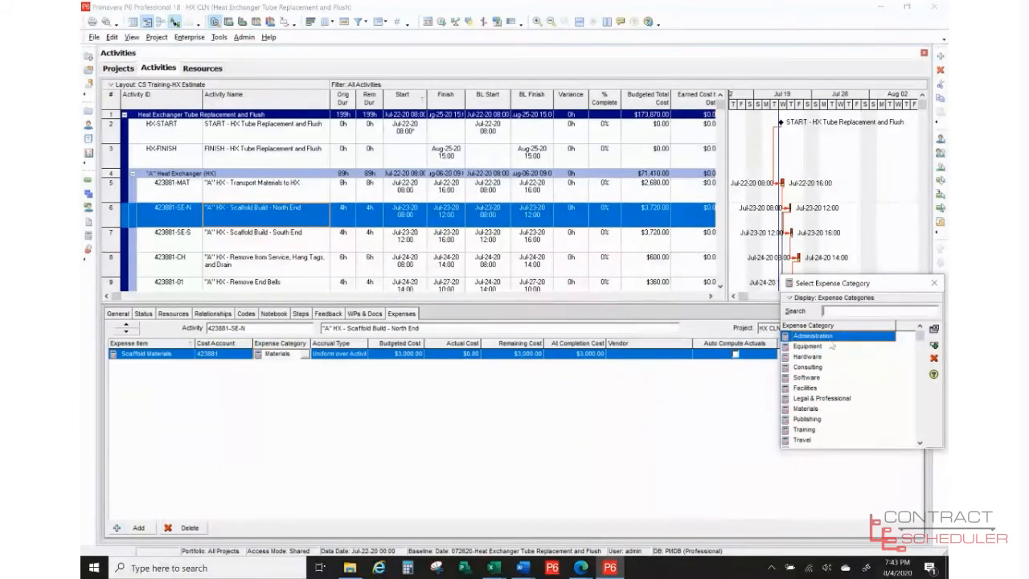
{"action": "left_click", "coordinate": [933, 346]}
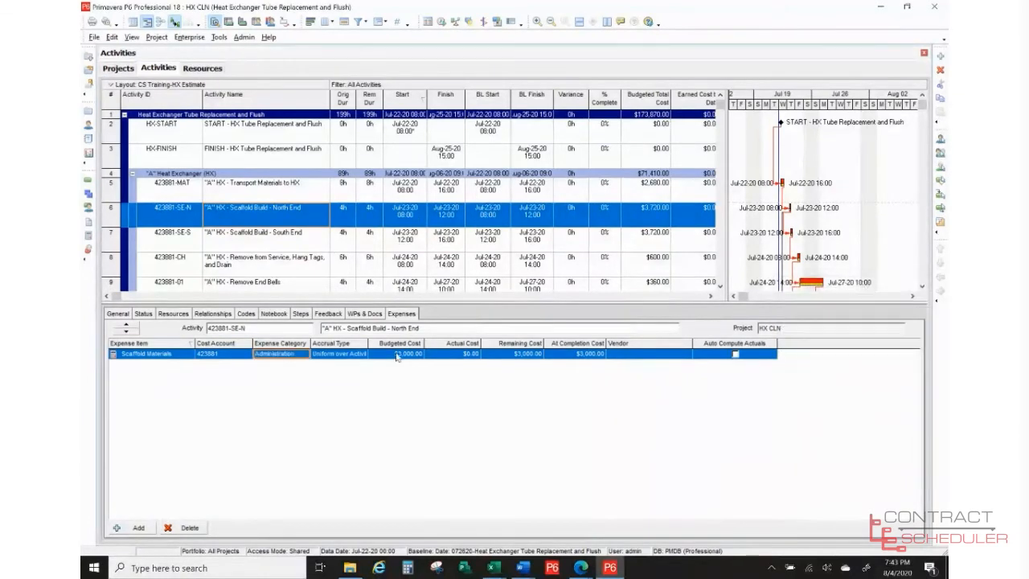
- Review the Expense Categories list in Admin Categories, then close it
{"action": "left_click", "coordinate": [238, 38]}
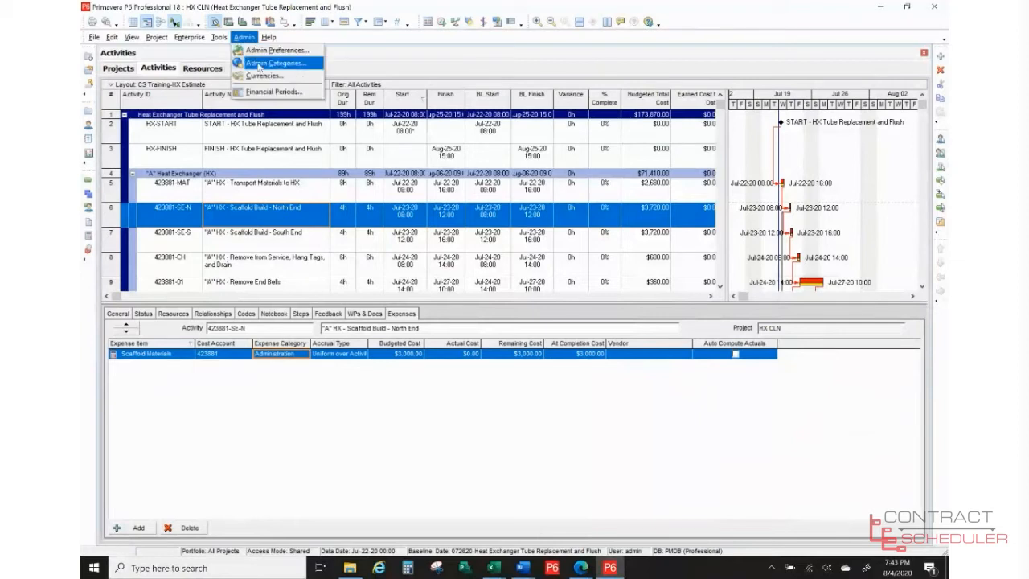
{"action": "left_click", "coordinate": [259, 64]}
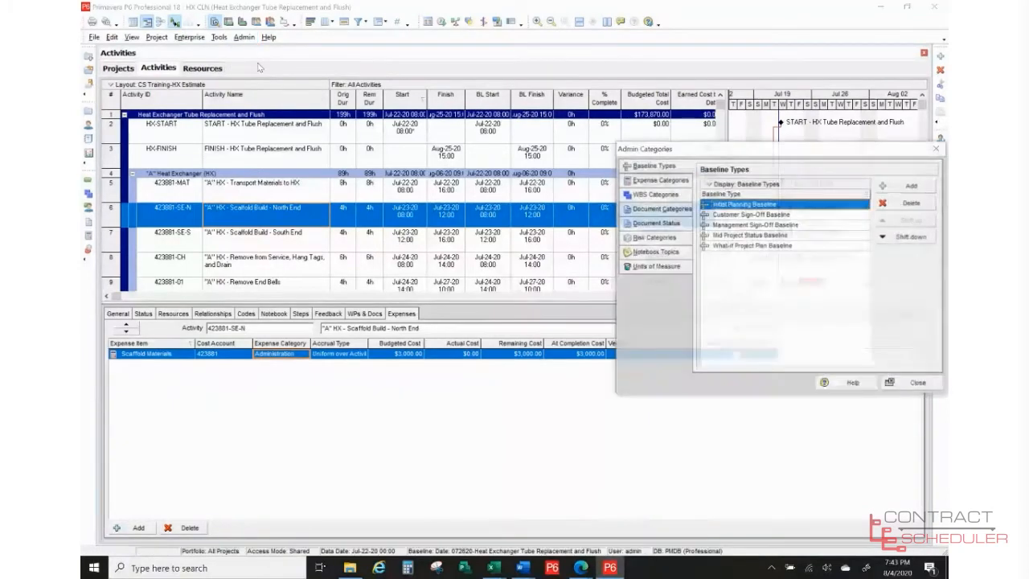
{"action": "left_click", "coordinate": [656, 182]}
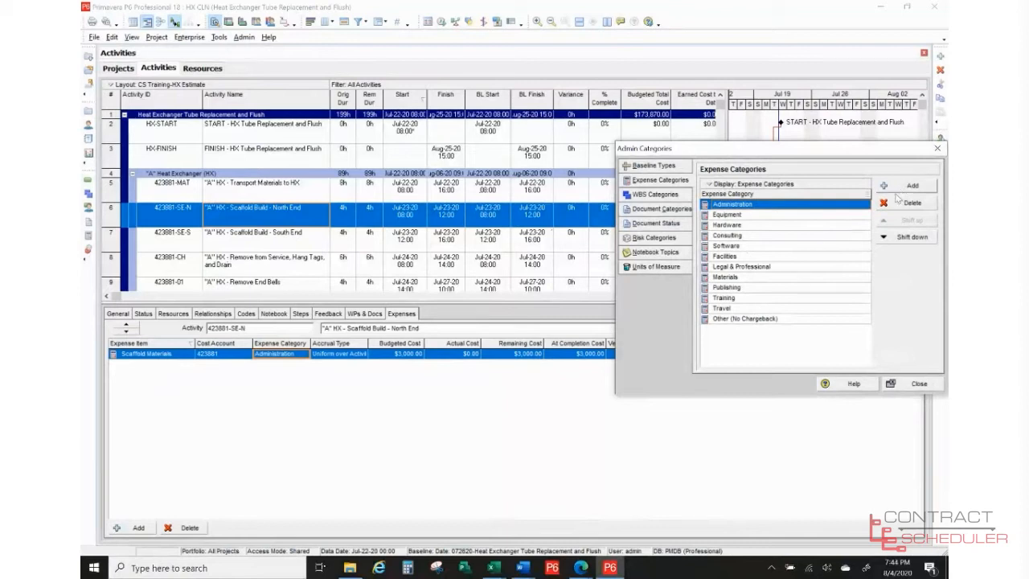
{"action": "left_click", "coordinate": [917, 384]}
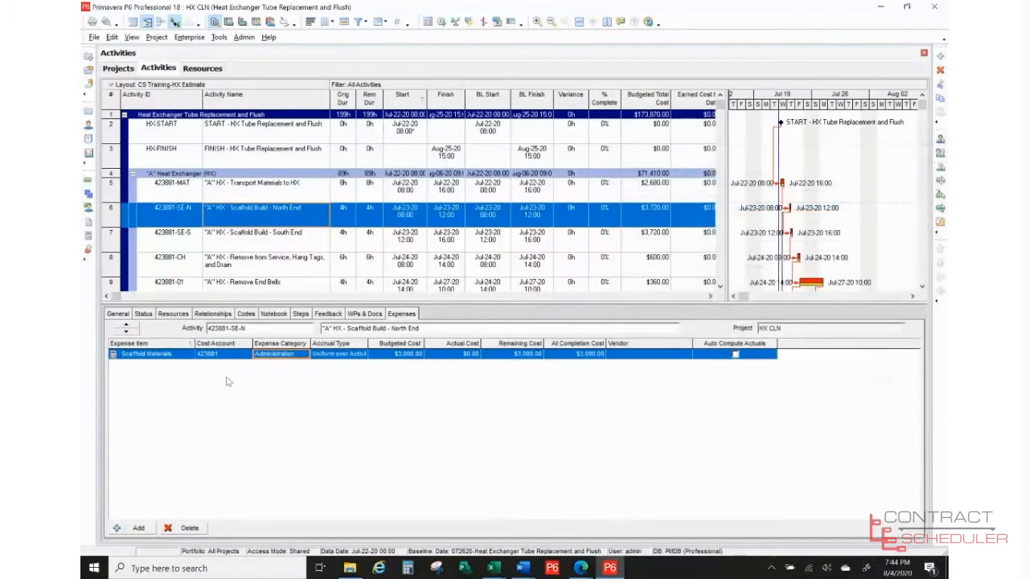
- Keep the North End expense accrual Uniform over Activity, then select South End scaffold build 423881-SE-S
{"action": "left_click", "coordinate": [363, 357]}
{"action": "left_click", "coordinate": [364, 358]}
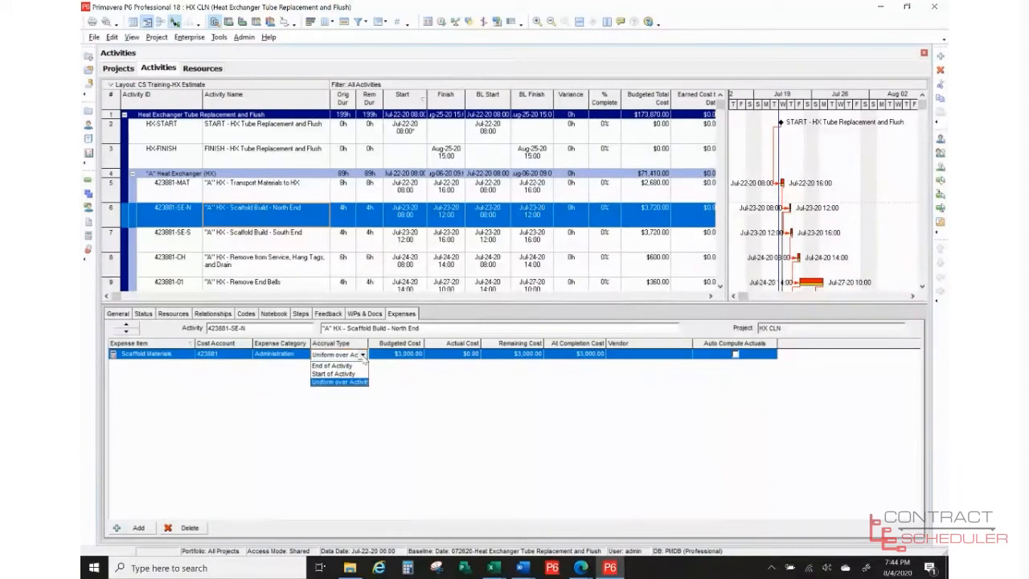
{"action": "left_click", "coordinate": [364, 357]}
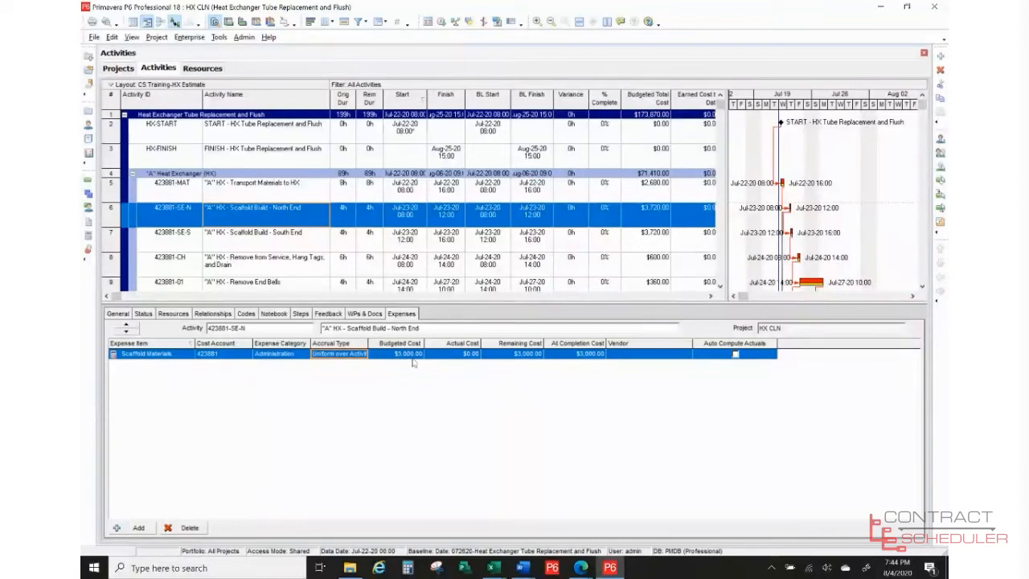
{"action": "left_click", "coordinate": [291, 248]}
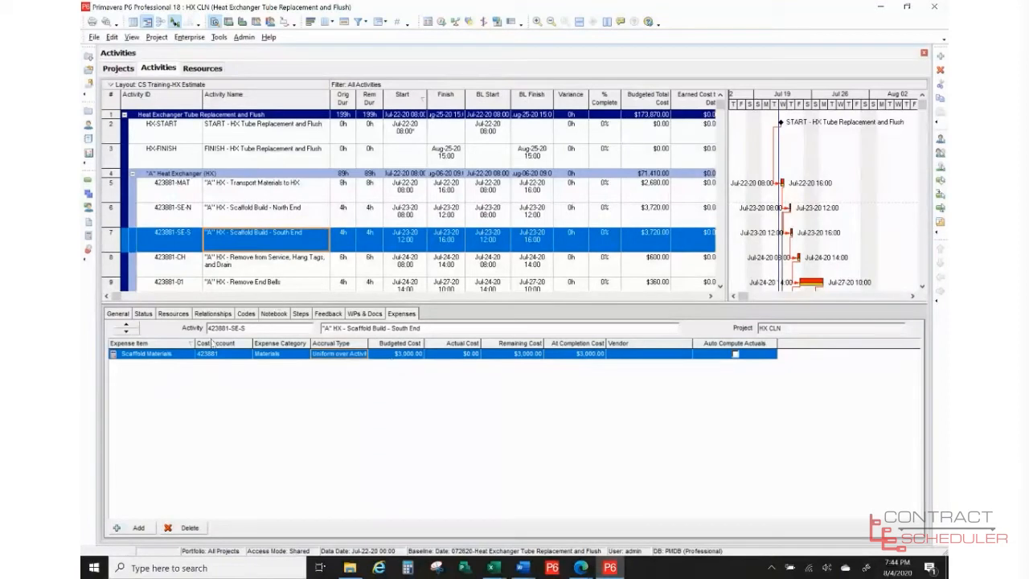
- Review South End scaffold build's resource assignments, then select the Remove from Service and Drain activity
{"action": "left_click", "coordinate": [172, 314]}
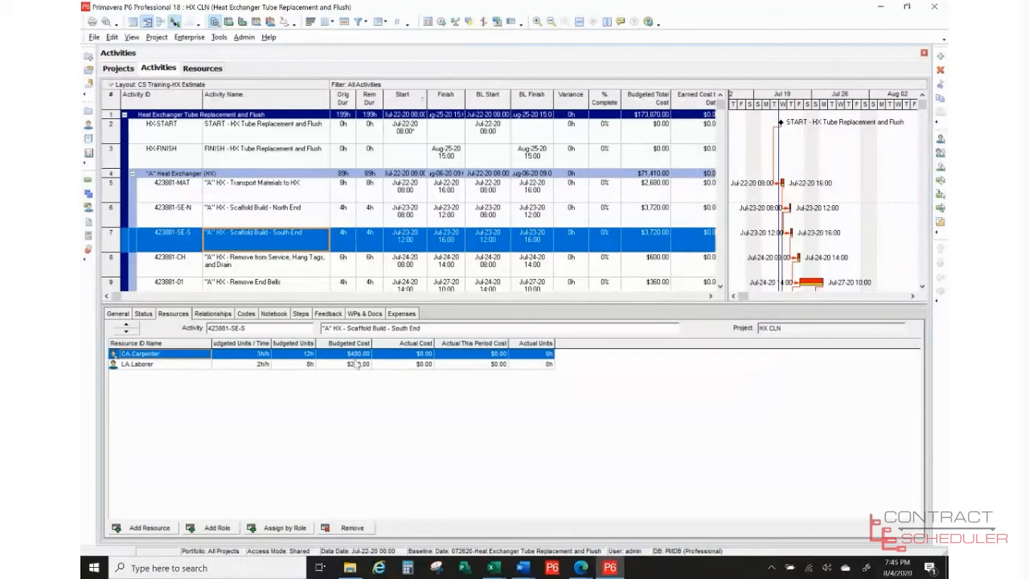
{"action": "left_click", "coordinate": [297, 271]}
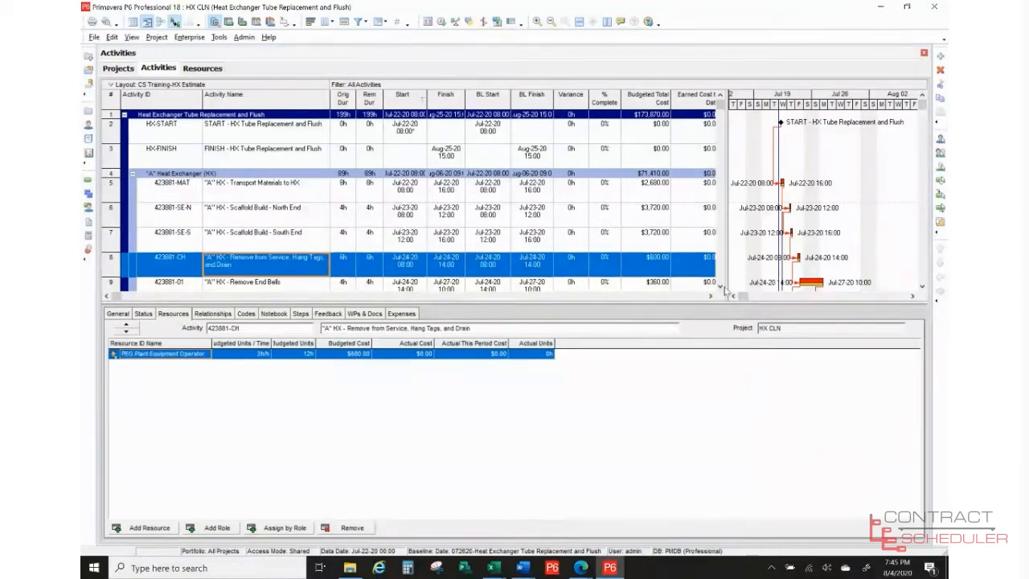
{"action": "scroll", "coordinate": [726, 291], "scroll_direction": "down", "scroll_amount": 6}
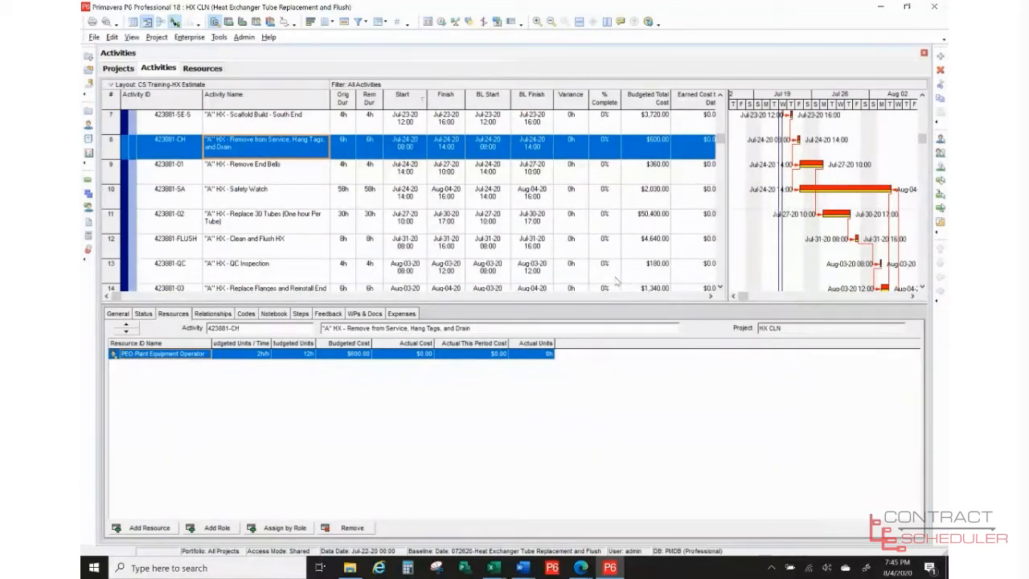
{"action": "scroll", "coordinate": [616, 280], "scroll_direction": "down", "scroll_amount": 1}
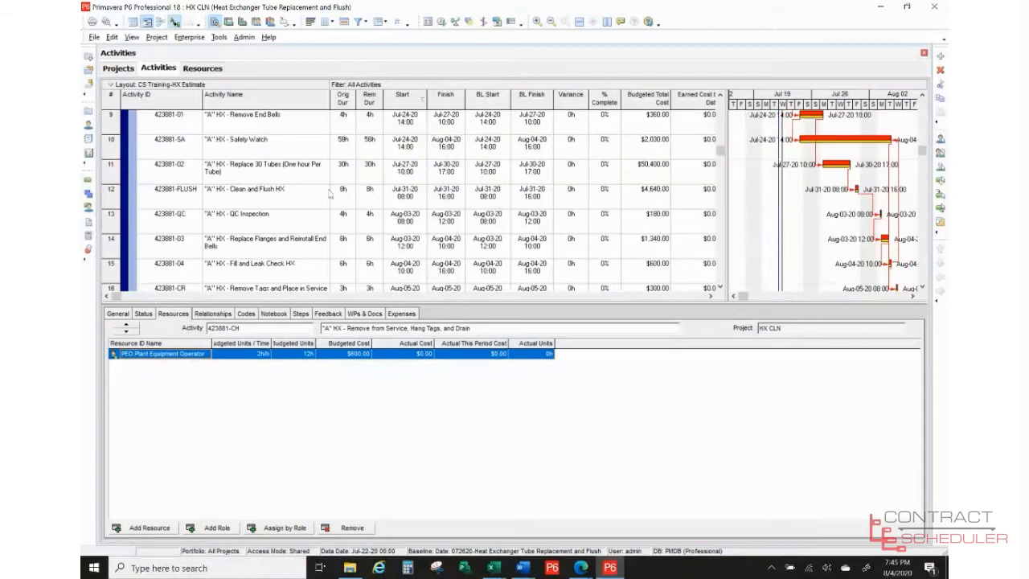
- Inspect Remove End Bells' resource assignment (2h/h, $360.00), then select Safety Watch
{"action": "left_click", "coordinate": [298, 131]}
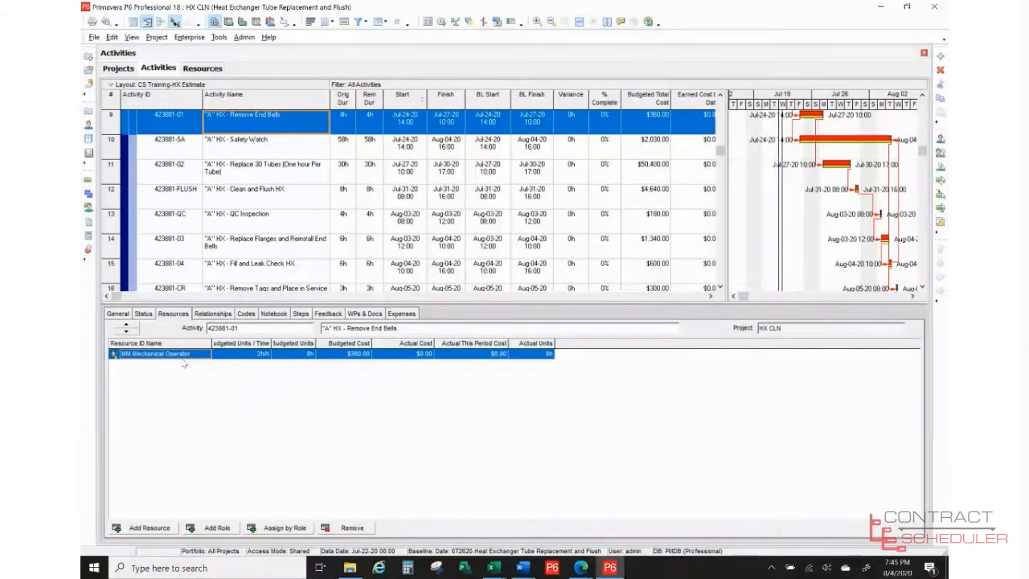
{"action": "left_click", "coordinate": [262, 355]}
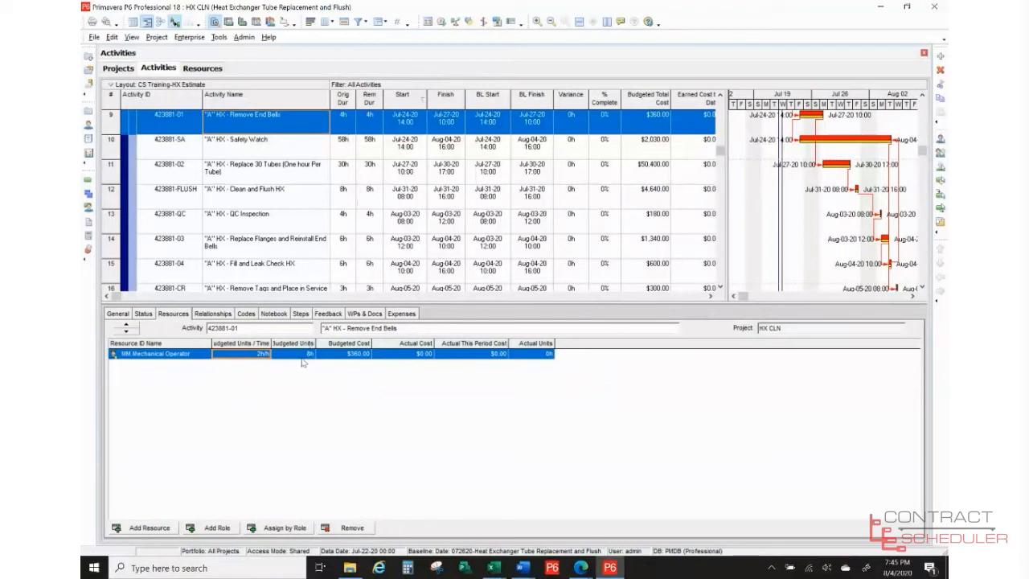
{"action": "left_click", "coordinate": [347, 355]}
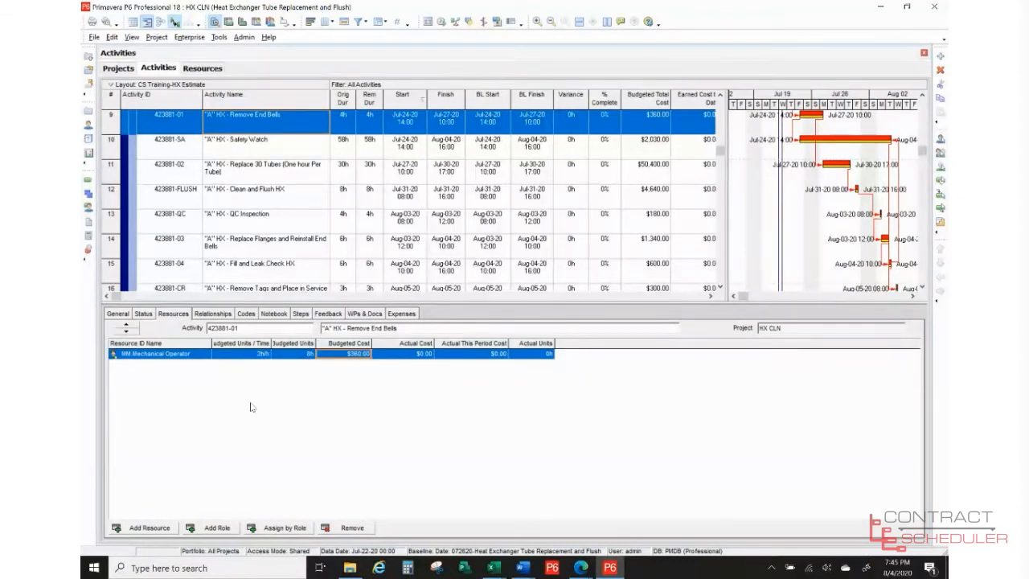
{"action": "left_click", "coordinate": [263, 157]}
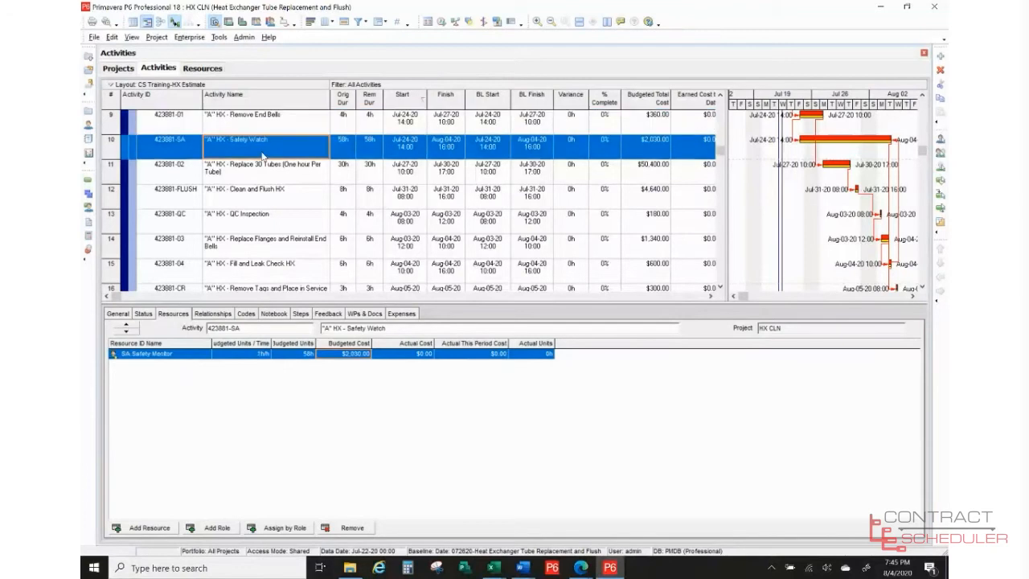
{"action": "left_click", "coordinate": [221, 315]}
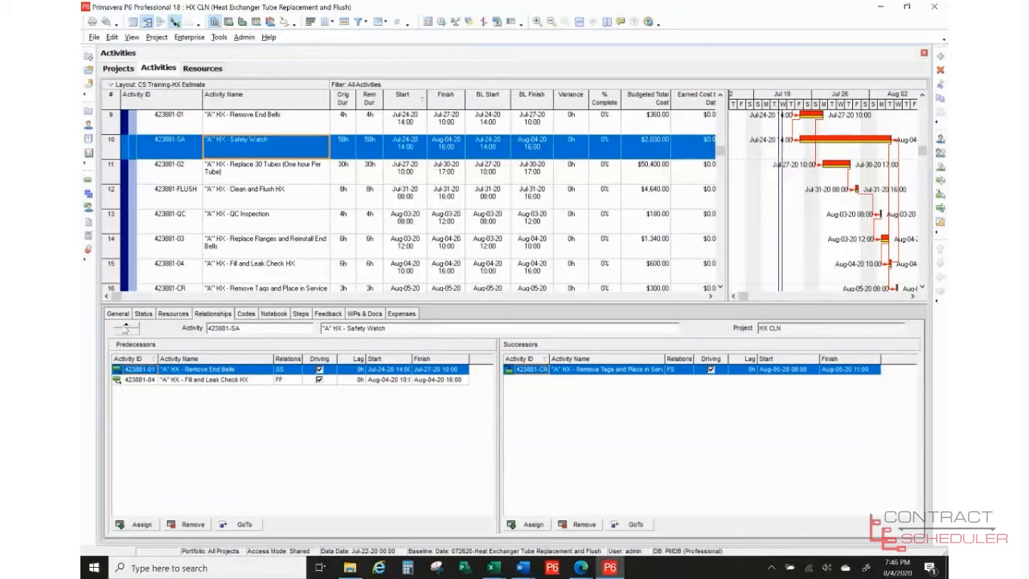
{"action": "left_click", "coordinate": [118, 313]}
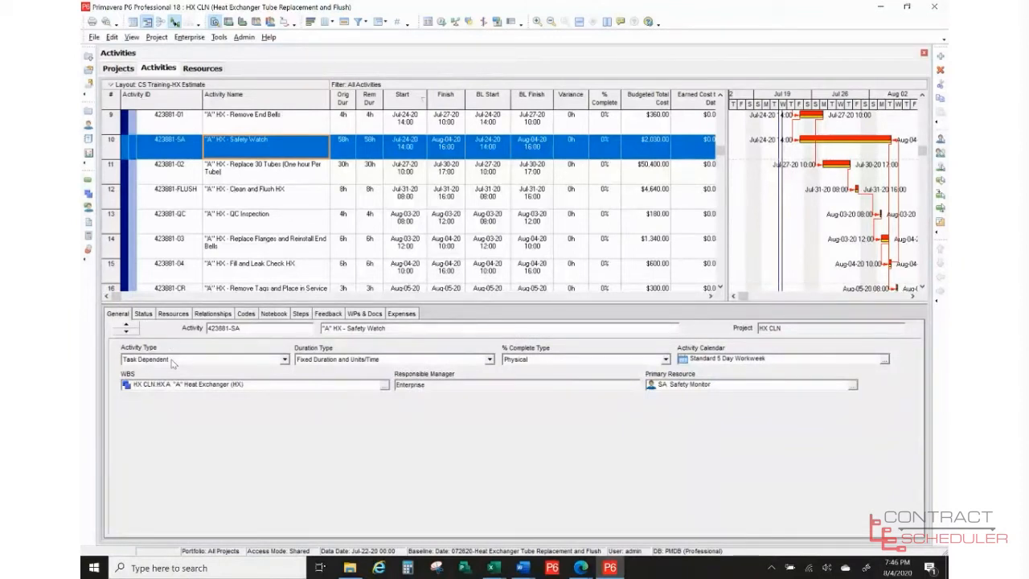
{"action": "left_click", "coordinate": [173, 313]}
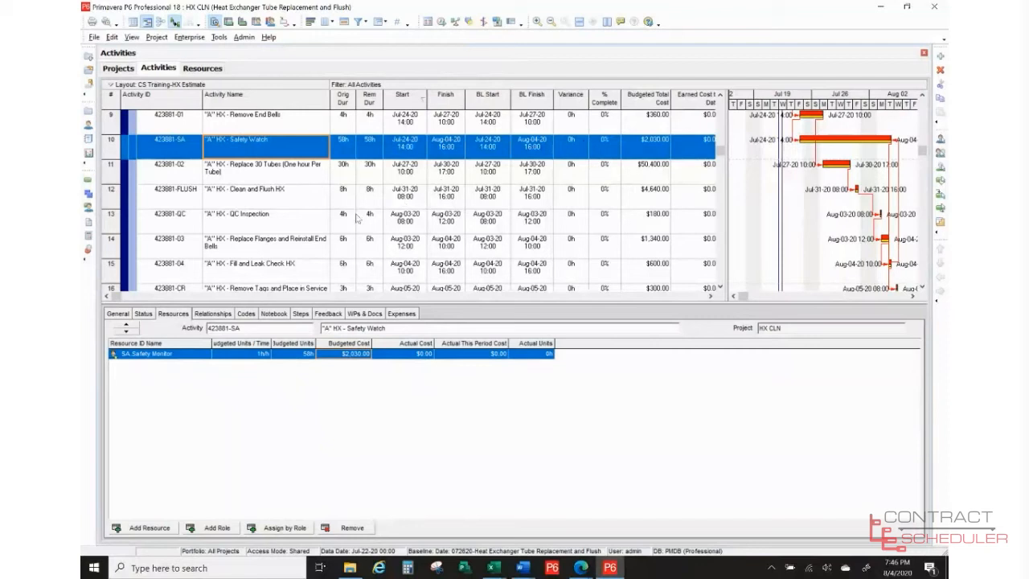
- View expenses for Replace 30 Tubes and Clean and Flush HX, then select QC Inspection
{"action": "left_click", "coordinate": [279, 179]}
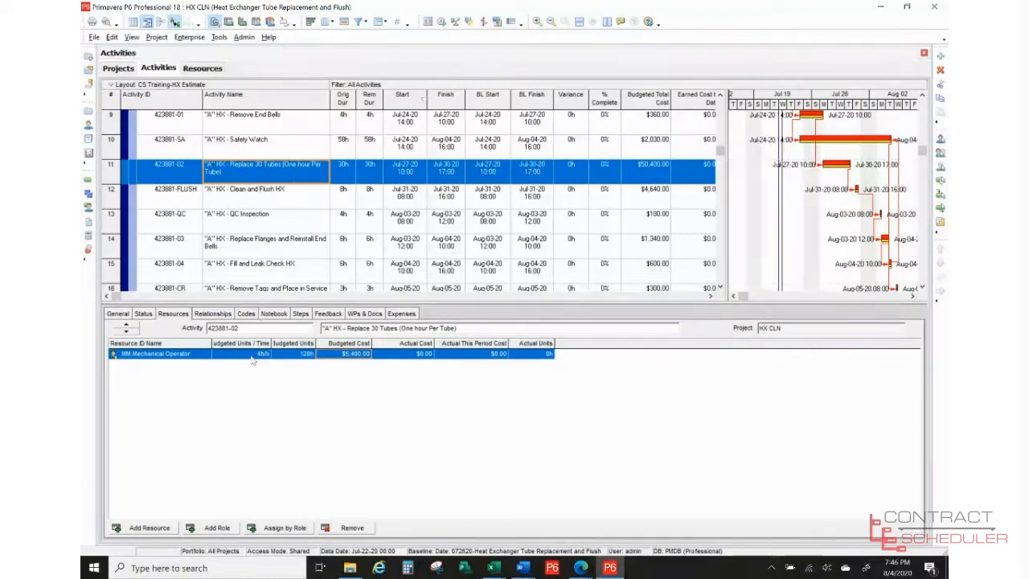
{"action": "left_click", "coordinate": [411, 319]}
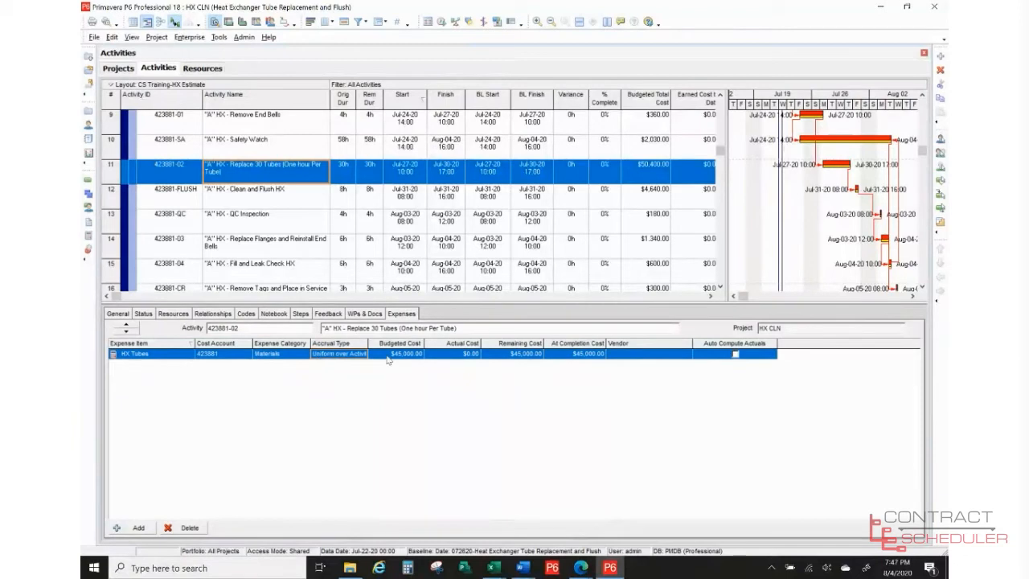
{"action": "left_click", "coordinate": [297, 200]}
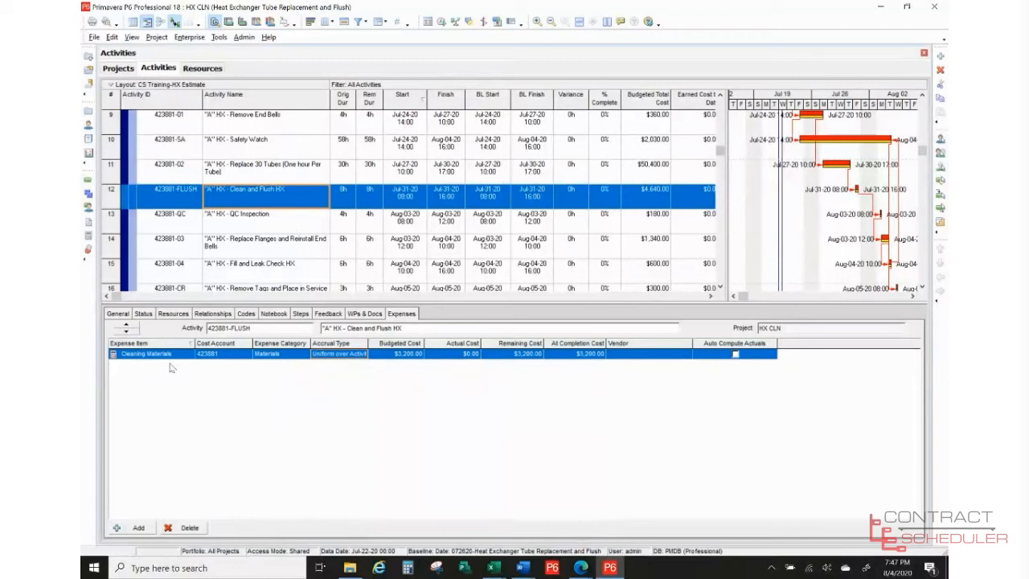
{"action": "left_click", "coordinate": [174, 315]}
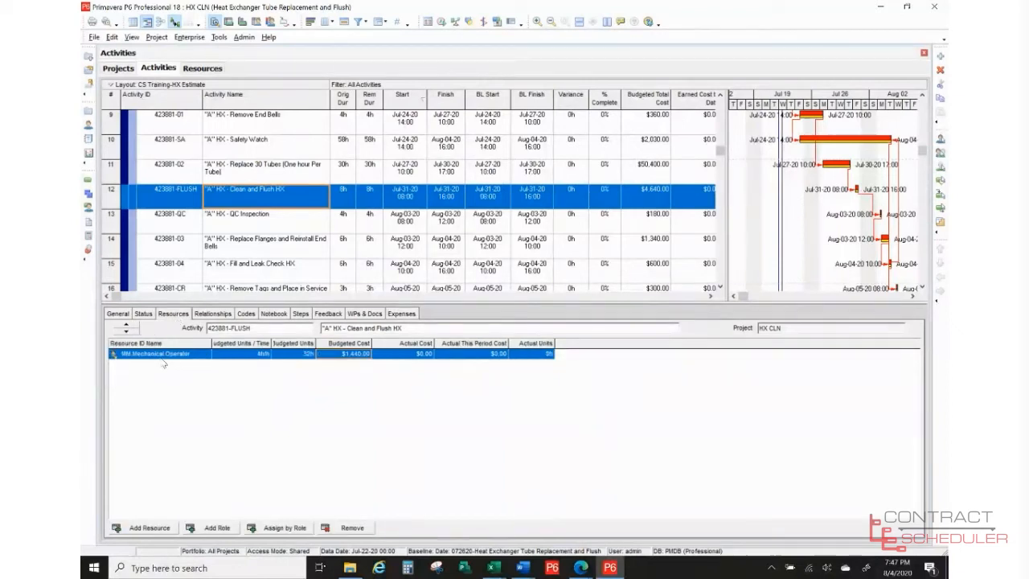
{"action": "left_click", "coordinate": [268, 228]}
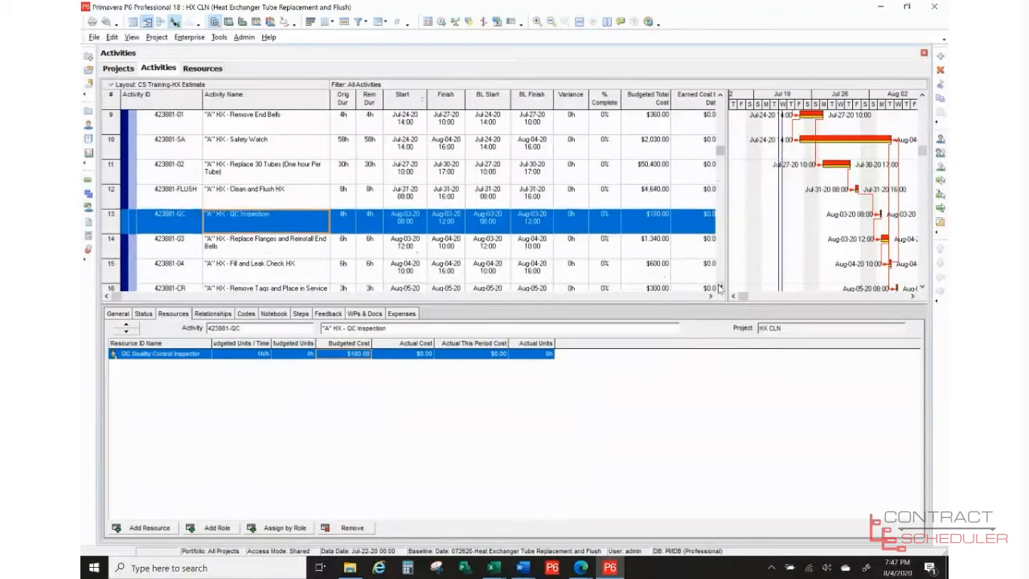
- Show Replace Flanges' expenses, including the $800.00 HX Flanges item
{"action": "scroll", "coordinate": [720, 288], "scroll_direction": "down", "scroll_amount": 3}
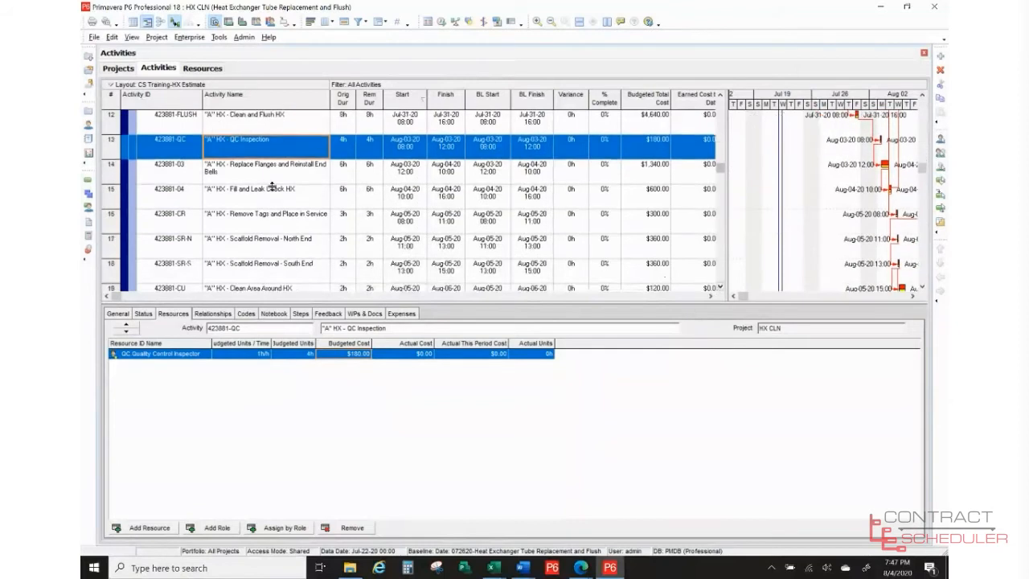
{"action": "left_click", "coordinate": [272, 182]}
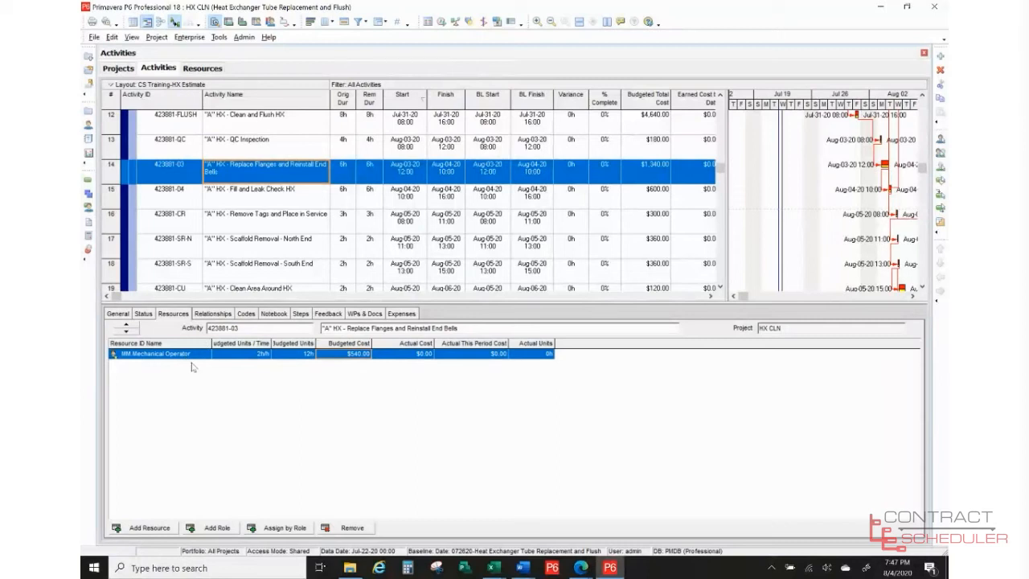
{"action": "left_click", "coordinate": [402, 314]}
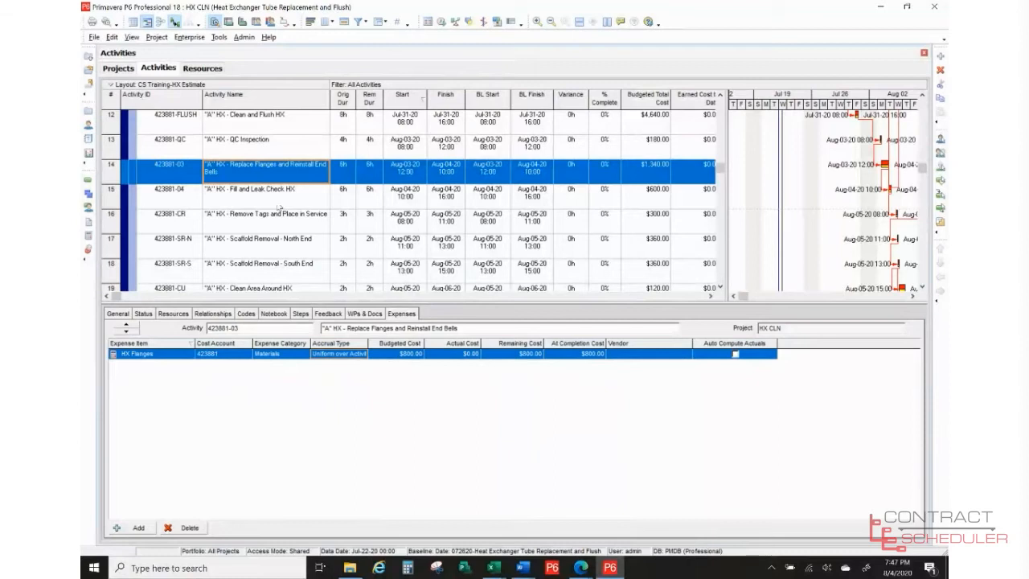
- Step through Fill and Leak Check HX, Remove Tags and Place in Service, and Scaffold Removal - North End
{"action": "left_click", "coordinate": [278, 207]}
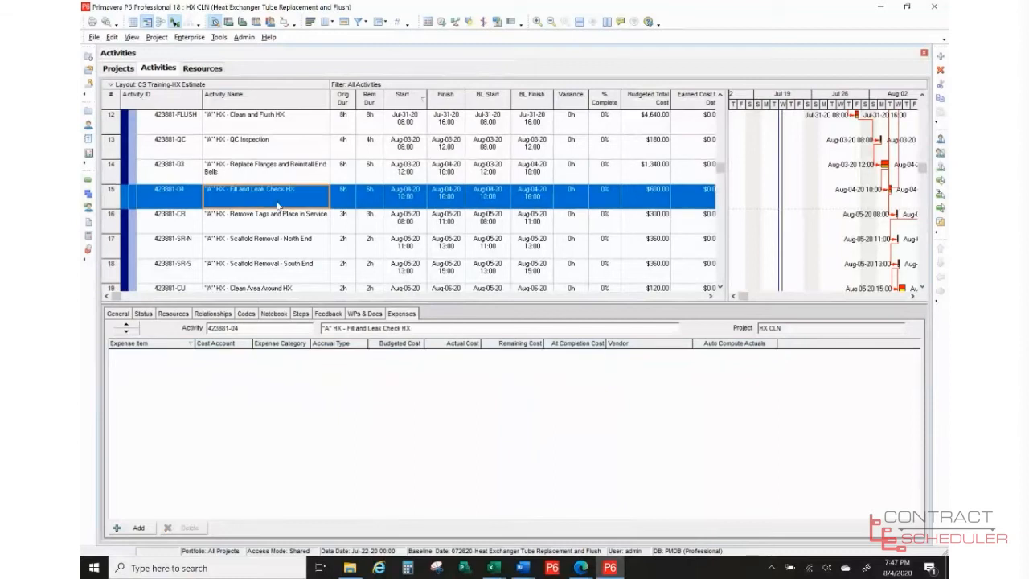
{"action": "left_click", "coordinate": [277, 224]}
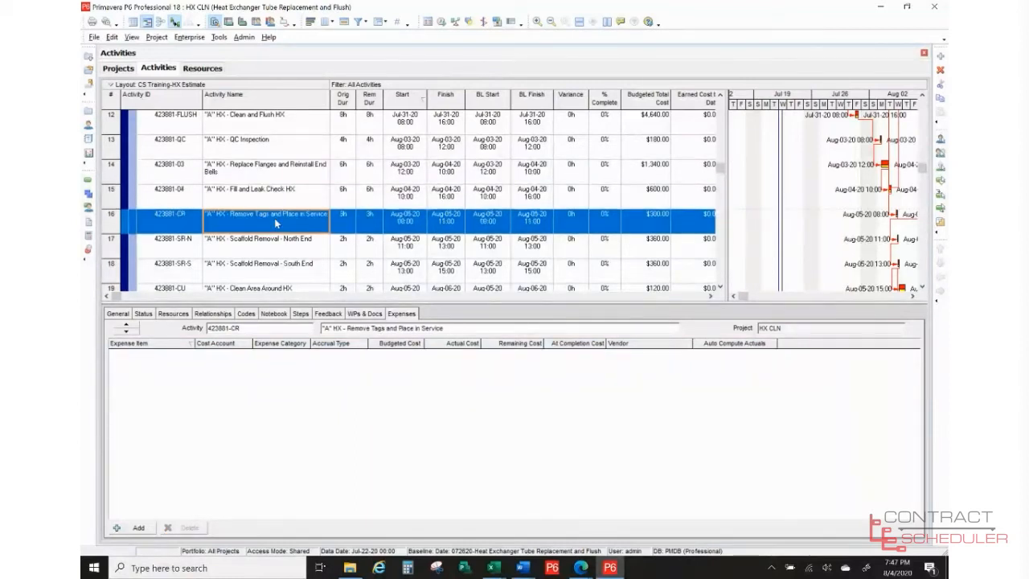
{"action": "left_click", "coordinate": [277, 245]}
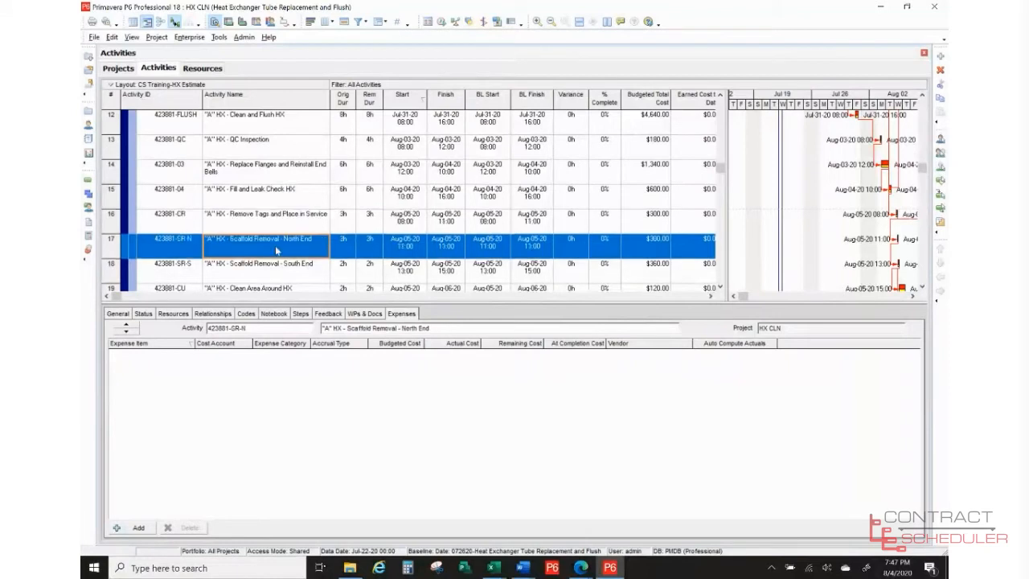
{"action": "left_click", "coordinate": [720, 288]}
{"action": "left_click", "coordinate": [721, 288]}
{"action": "left_click", "coordinate": [721, 288]}
{"action": "left_click", "coordinate": [721, 288]}
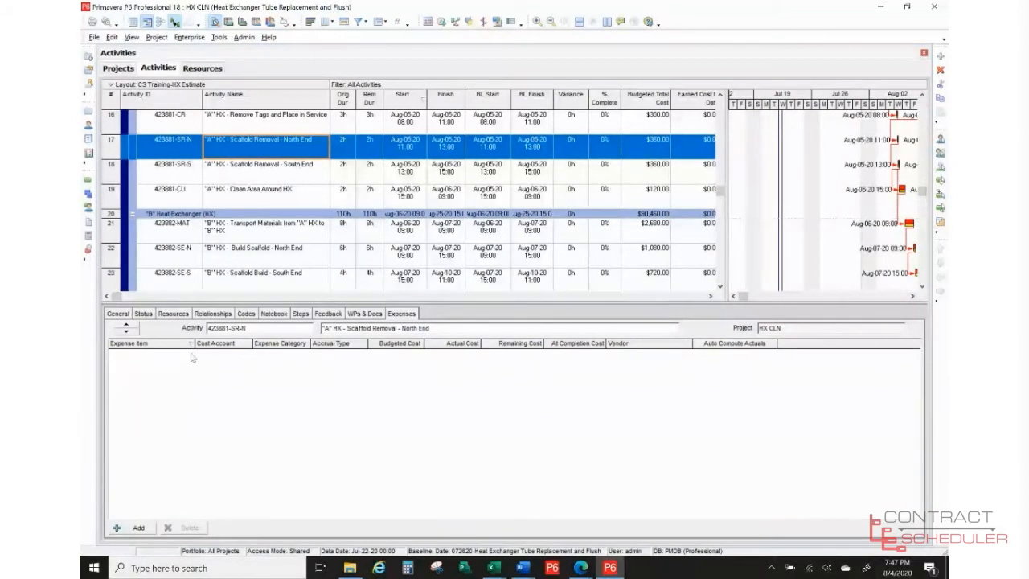
- Check Scaffold Removal - South End's expenses, then view its relationships and select the Transport Materials successor
{"action": "left_click", "coordinate": [172, 314]}
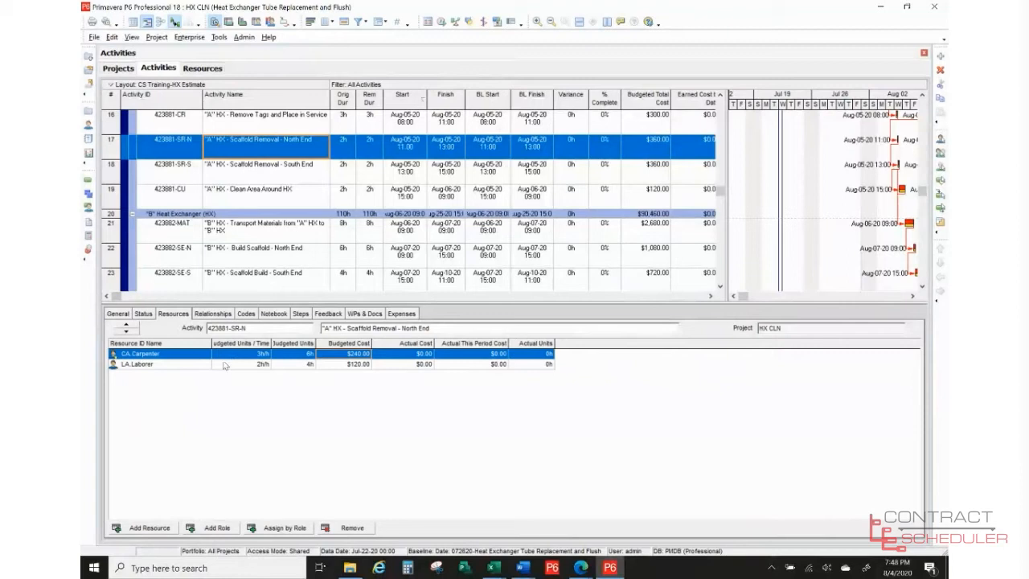
{"action": "left_click", "coordinate": [274, 171]}
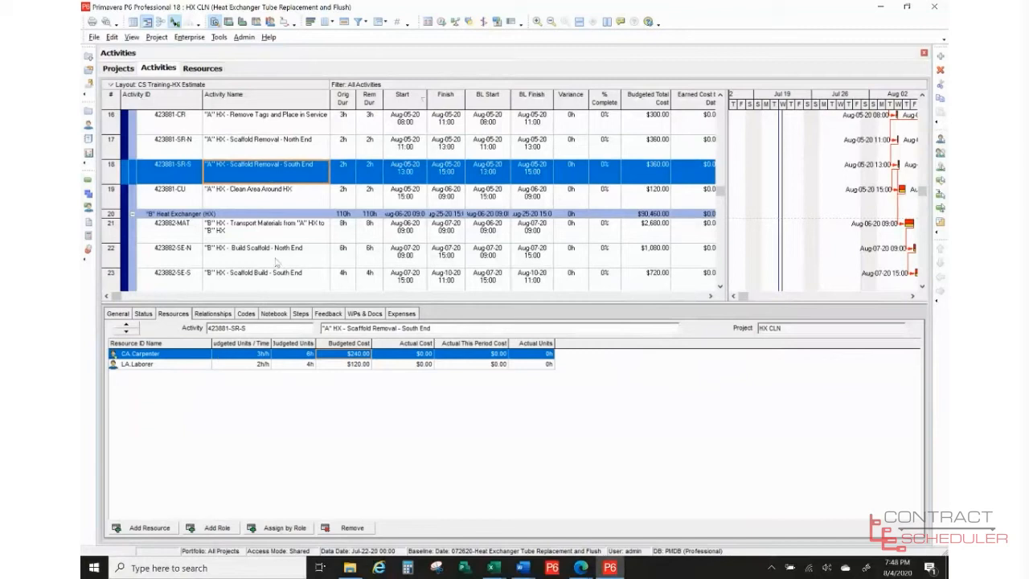
{"action": "left_click", "coordinate": [394, 314]}
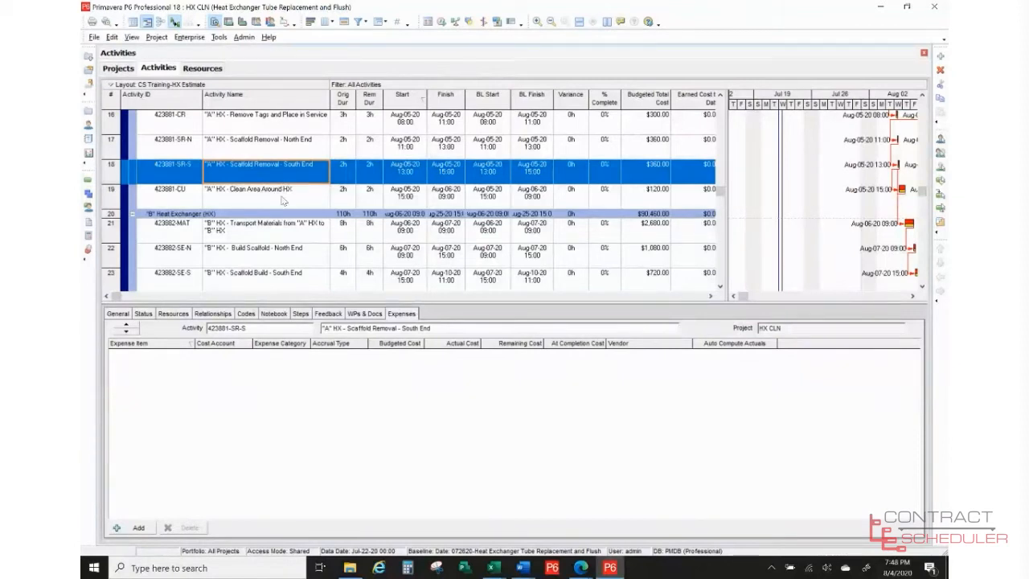
{"action": "left_click", "coordinate": [283, 200]}
{"action": "left_click", "coordinate": [283, 170]}
{"action": "left_click", "coordinate": [211, 316]}
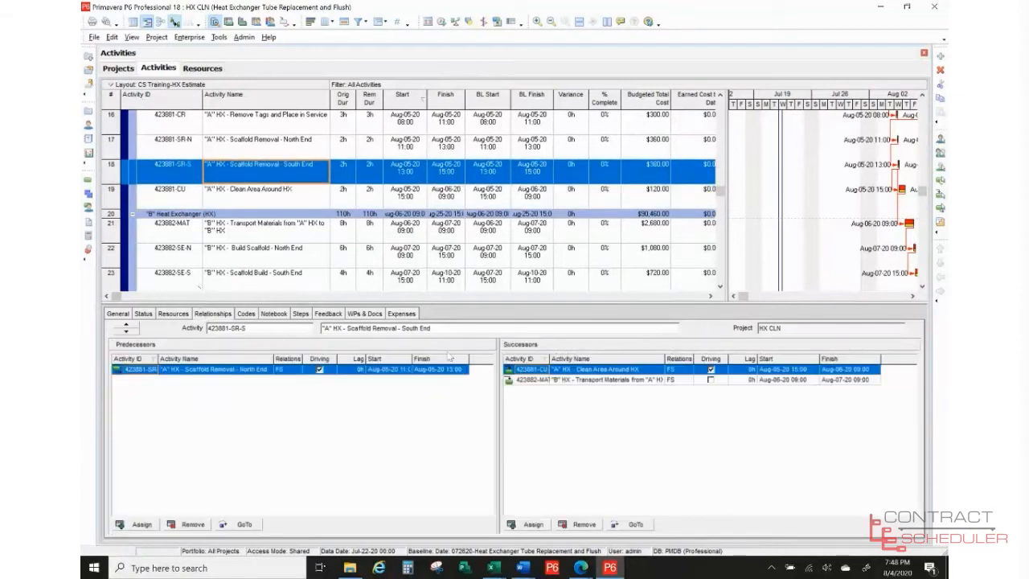
{"action": "left_click", "coordinate": [583, 381]}
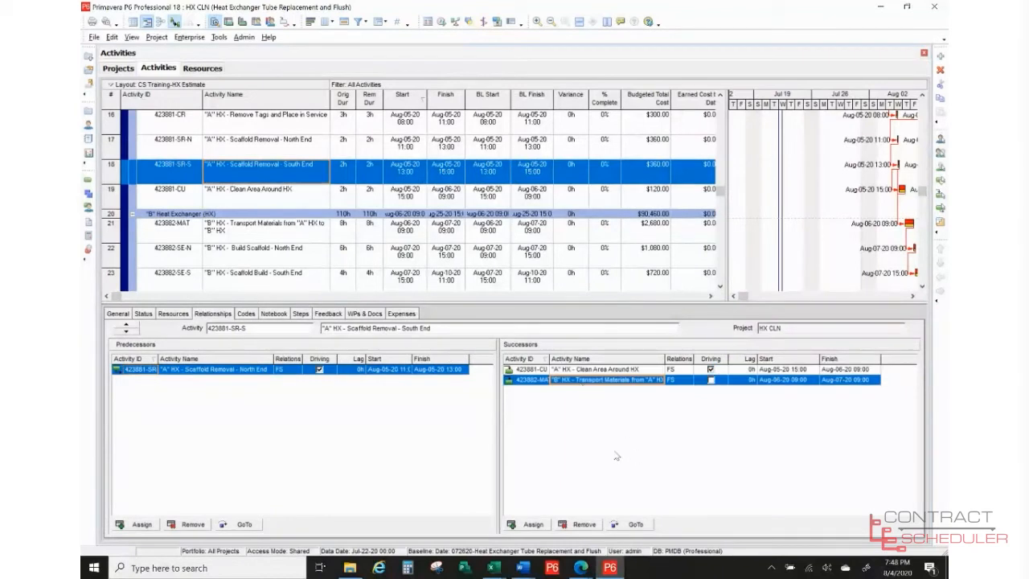
- Jump to successor 423882-MAT, then to Build Scaffold - North End, checking its resources
{"action": "left_click", "coordinate": [626, 524]}
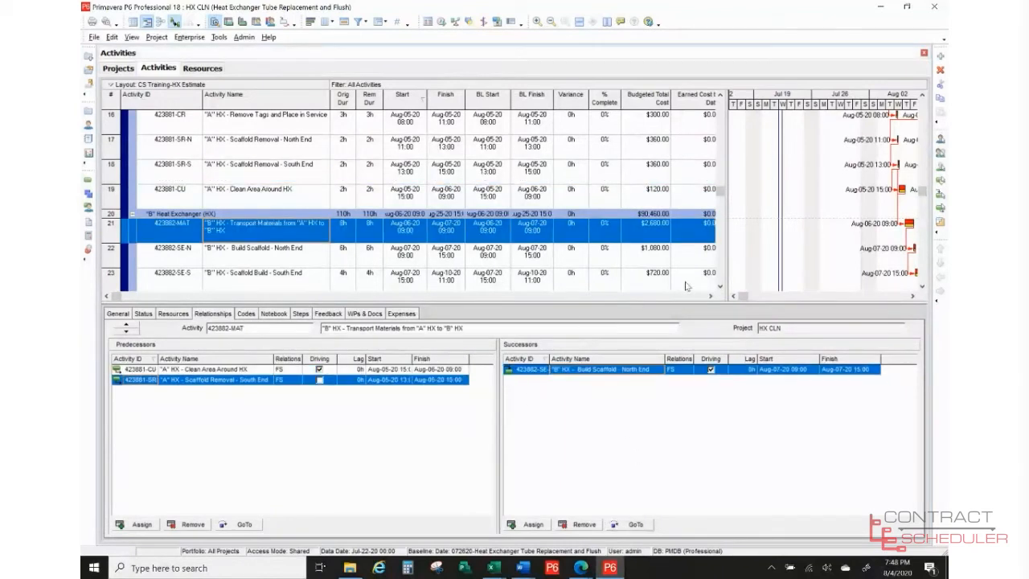
{"action": "left_click", "coordinate": [721, 287]}
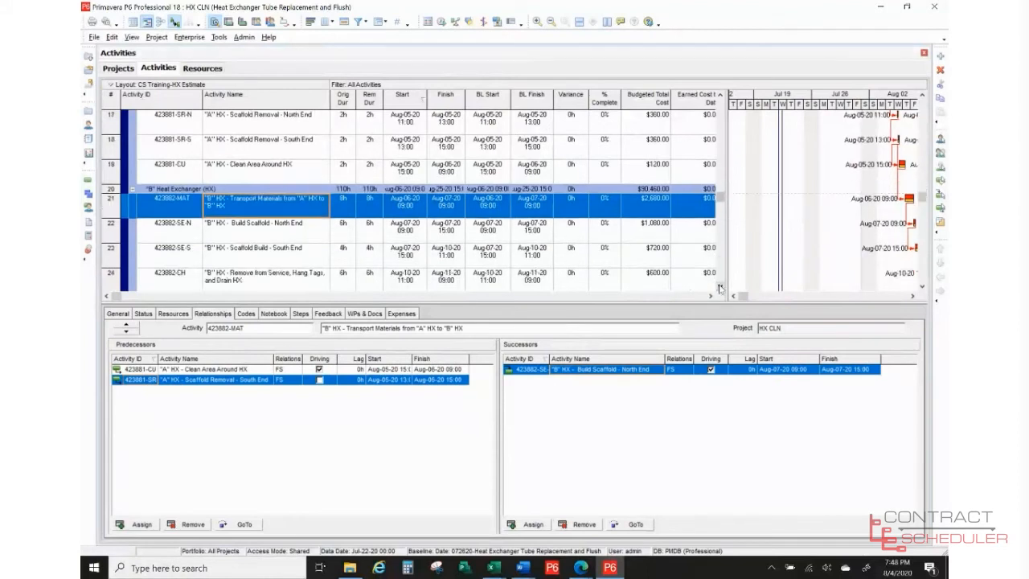
{"action": "left_click", "coordinate": [721, 287]}
{"action": "left_click", "coordinate": [720, 287]}
{"action": "left_click", "coordinate": [720, 287]}
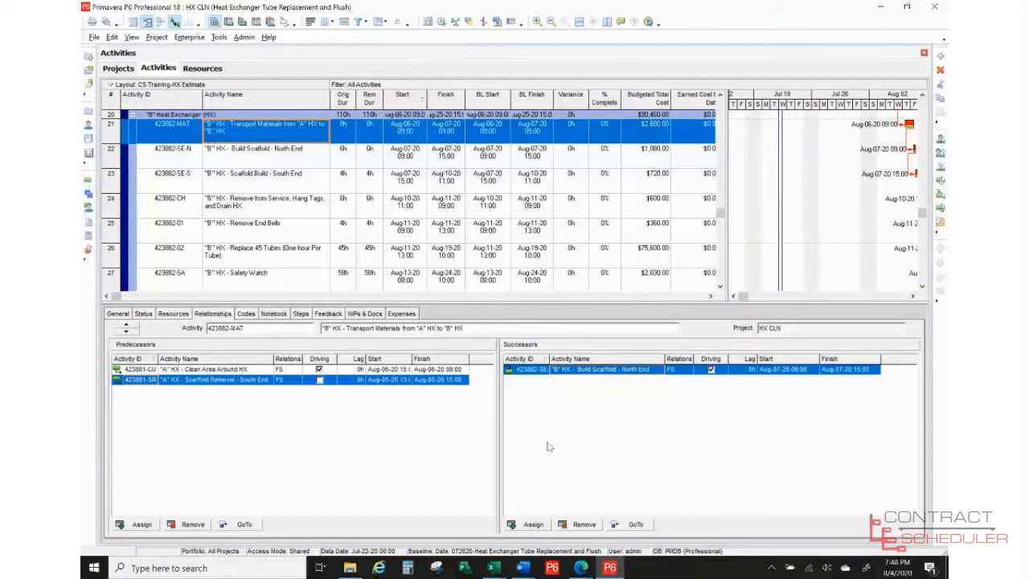
{"action": "left_click", "coordinate": [634, 524]}
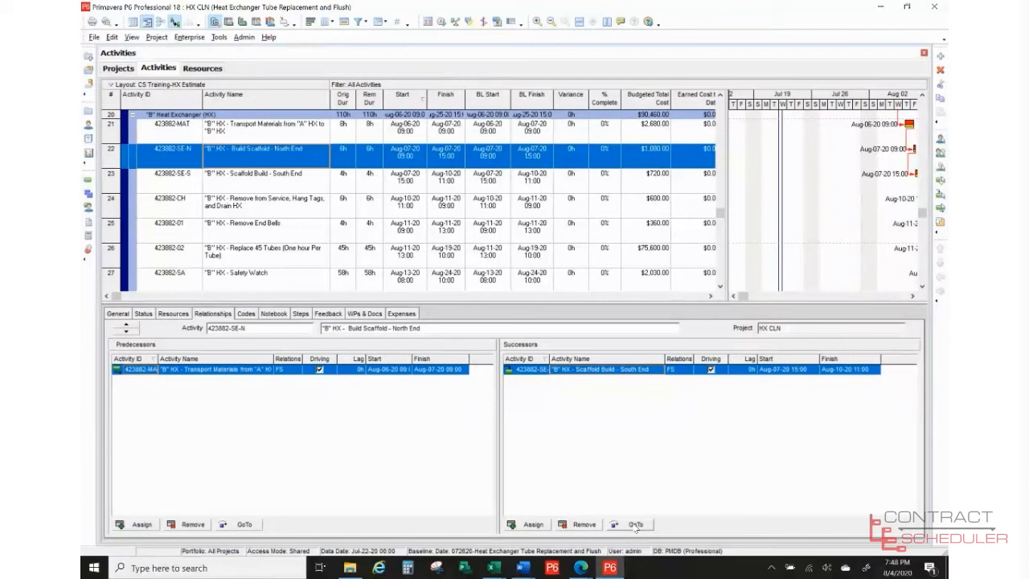
{"action": "left_click", "coordinate": [173, 313]}
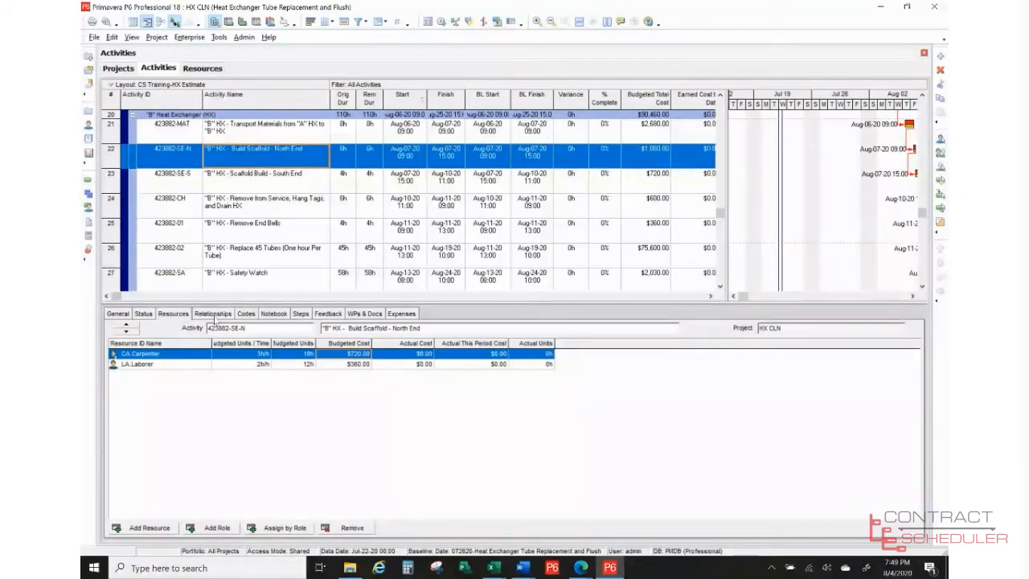
{"action": "left_click", "coordinate": [213, 315]}
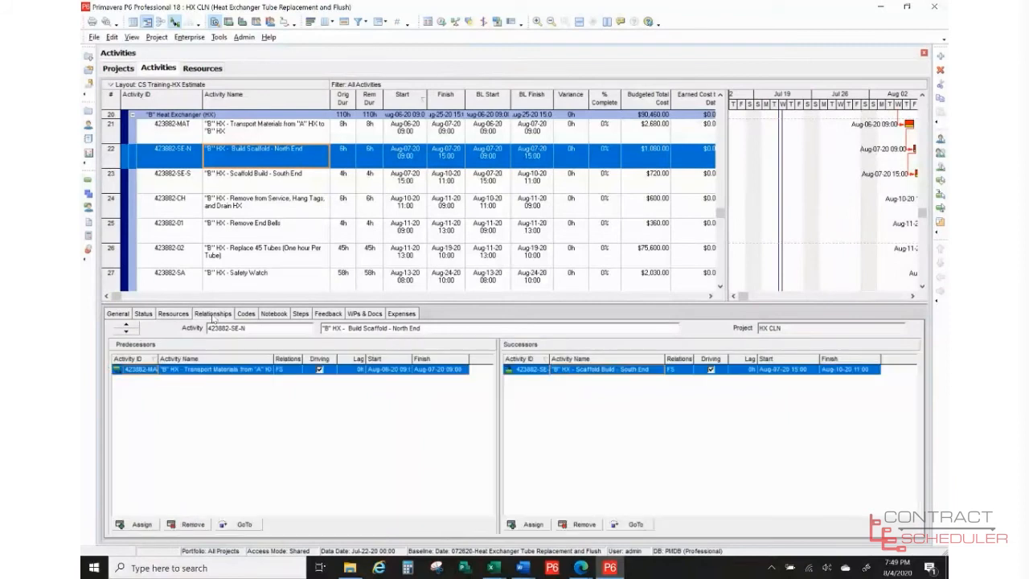
- Follow successors through Scaffold Build - South End, 423882-CH and Remove End Bells to 423882-02
{"action": "left_click", "coordinate": [634, 525]}
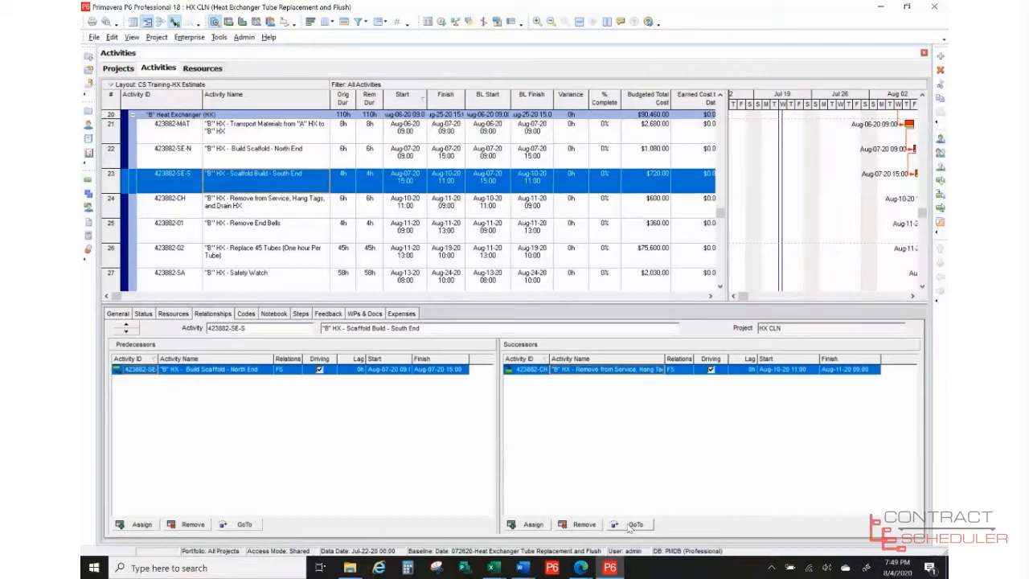
{"action": "left_click", "coordinate": [633, 526]}
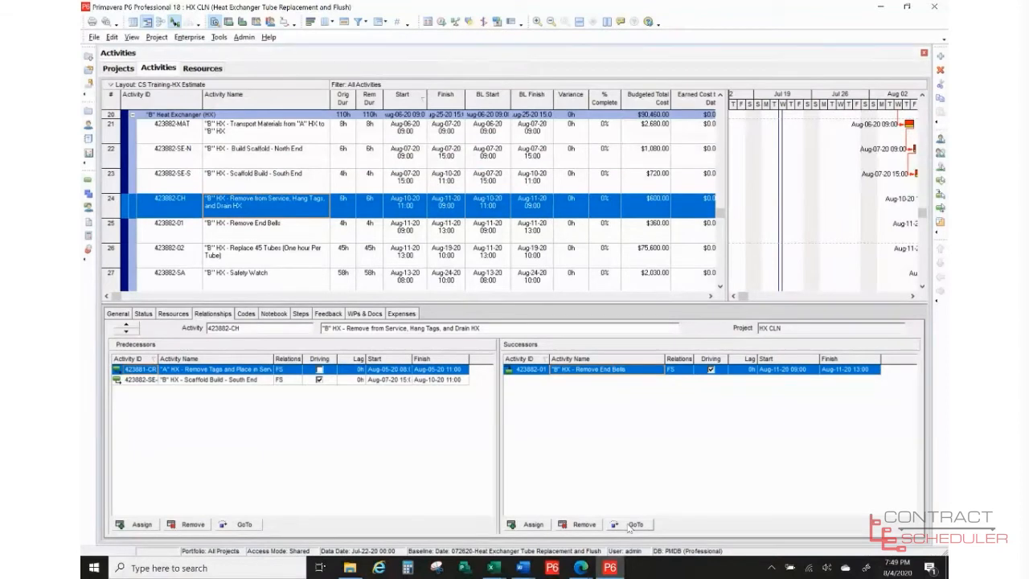
{"action": "left_click", "coordinate": [632, 526]}
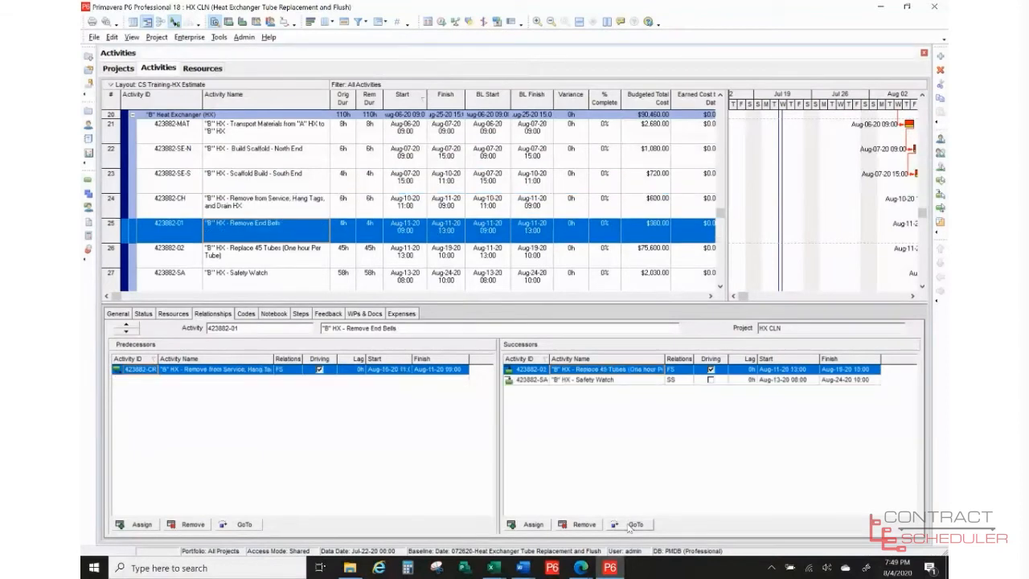
{"action": "left_click", "coordinate": [632, 526]}
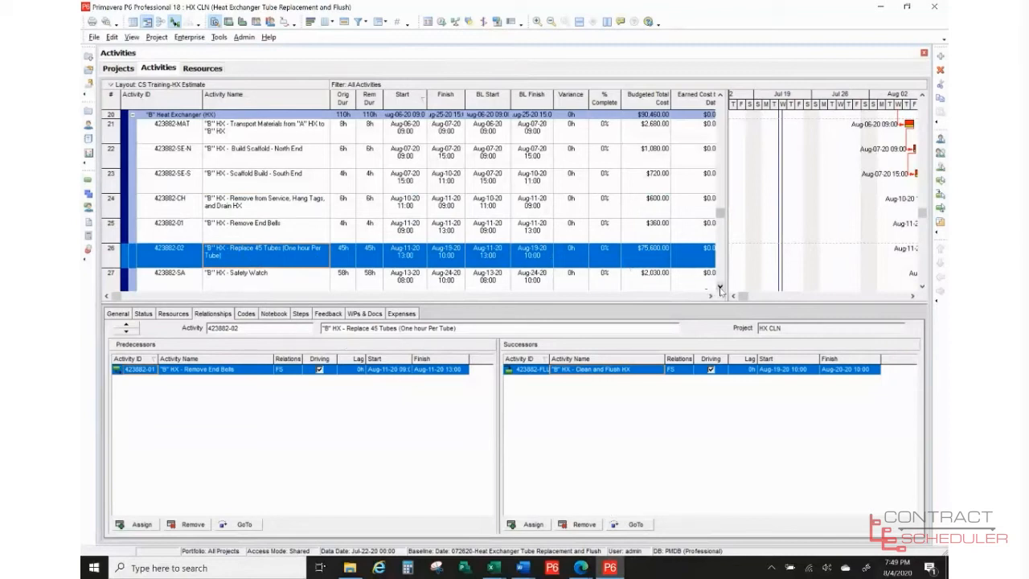
- Follow successors from Clean and Flush HX and QC Inspection through to Scaffold Removal - North End
{"action": "scroll", "coordinate": [721, 289], "scroll_direction": "down", "scroll_amount": 2}
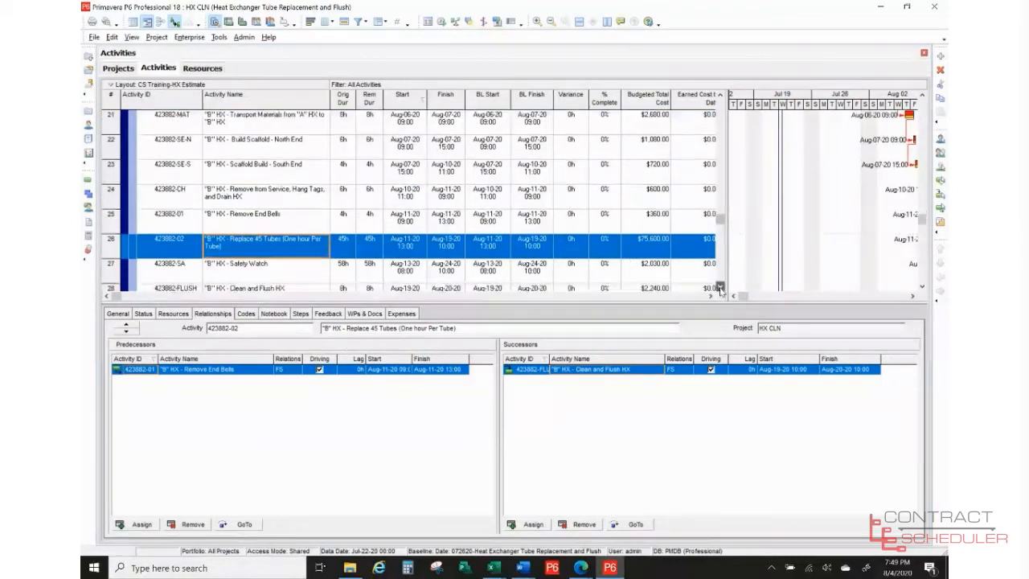
{"action": "left_click", "coordinate": [635, 524]}
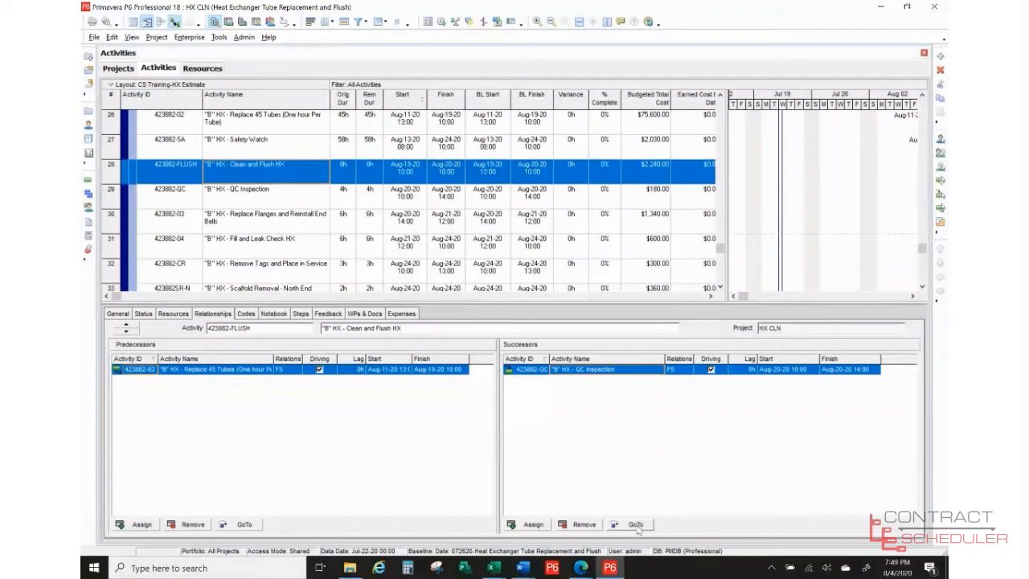
{"action": "left_click", "coordinate": [635, 524]}
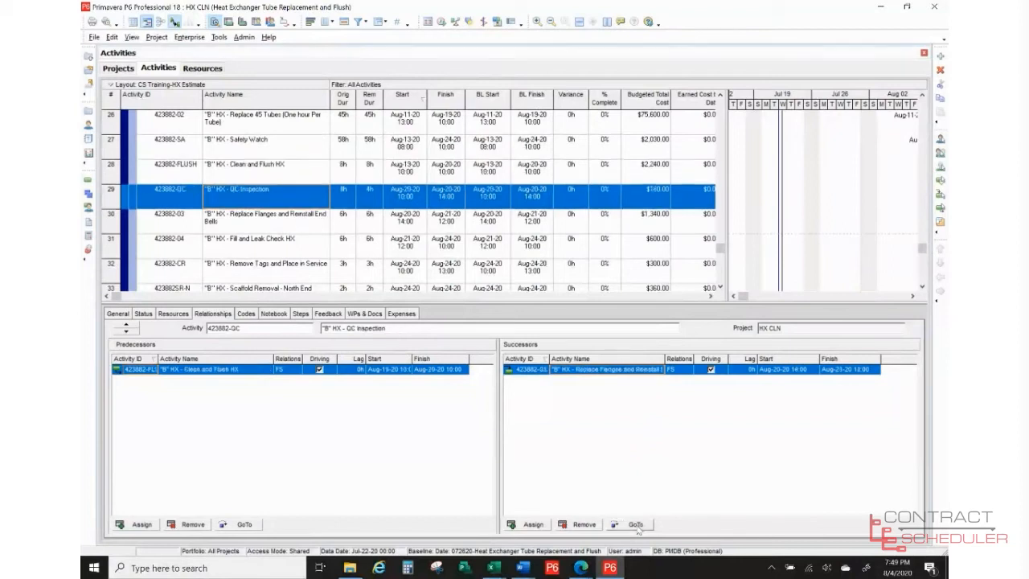
{"action": "left_click", "coordinate": [635, 524]}
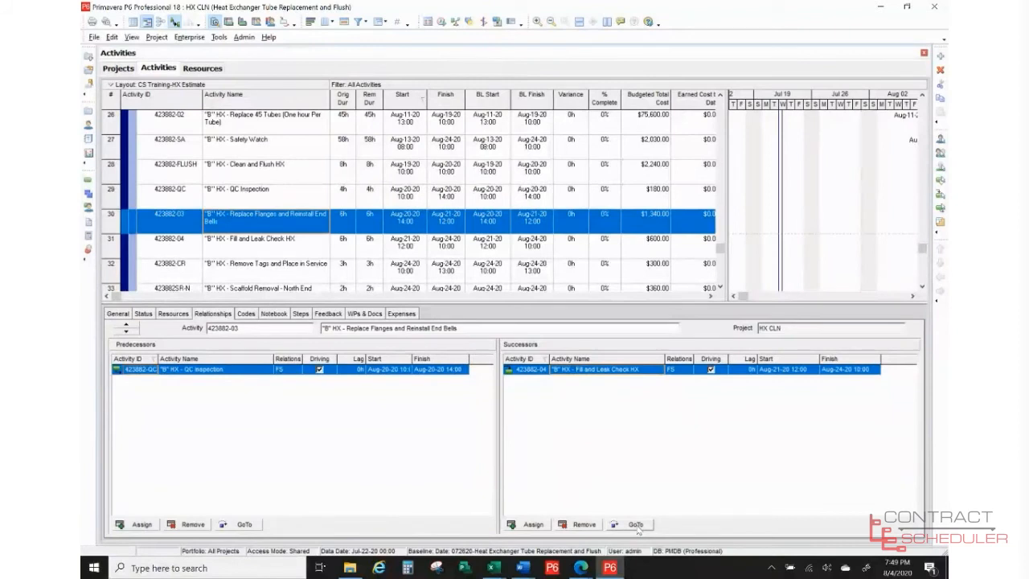
{"action": "left_click", "coordinate": [635, 524]}
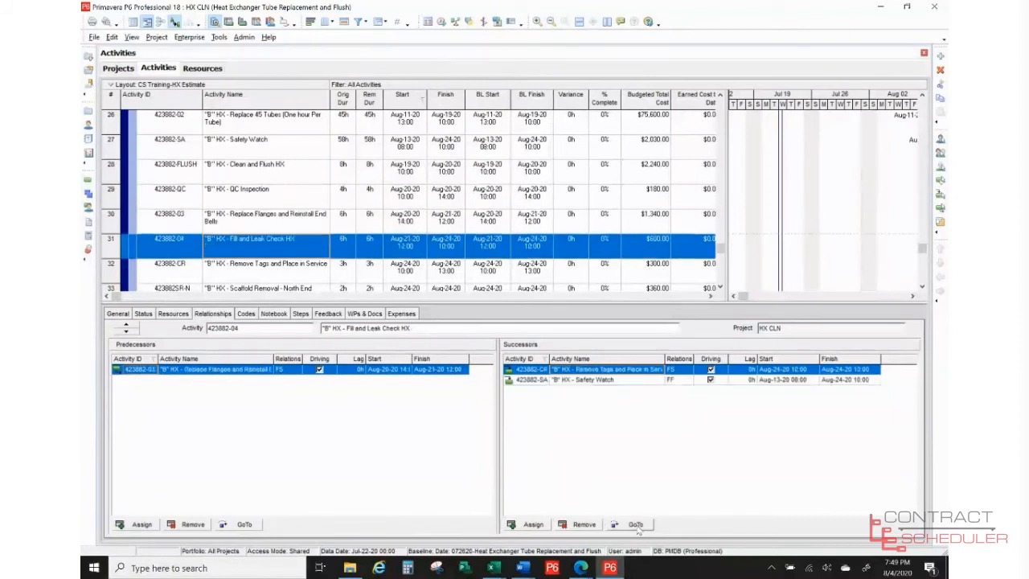
{"action": "left_click", "coordinate": [635, 524]}
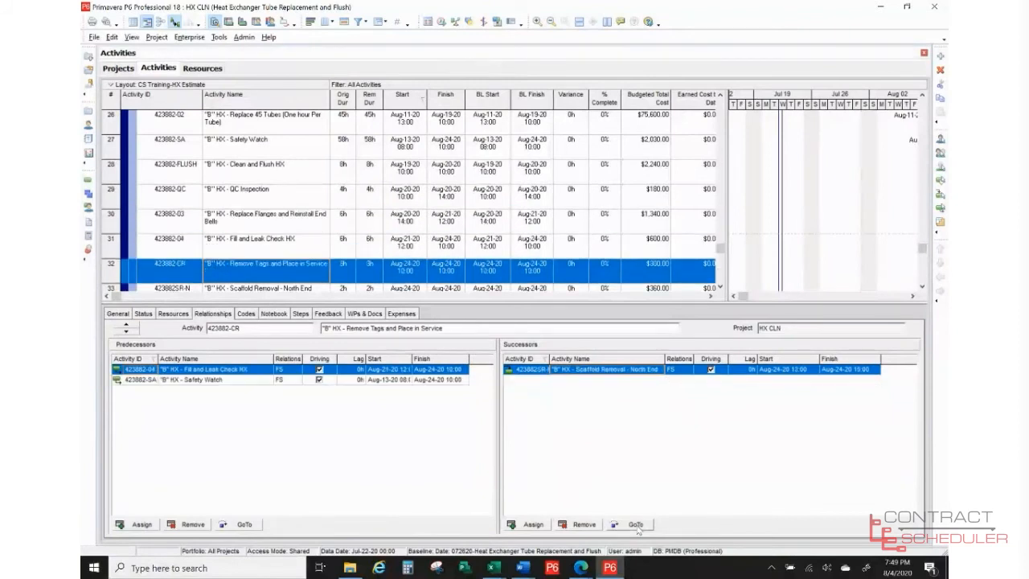
{"action": "left_click", "coordinate": [635, 524]}
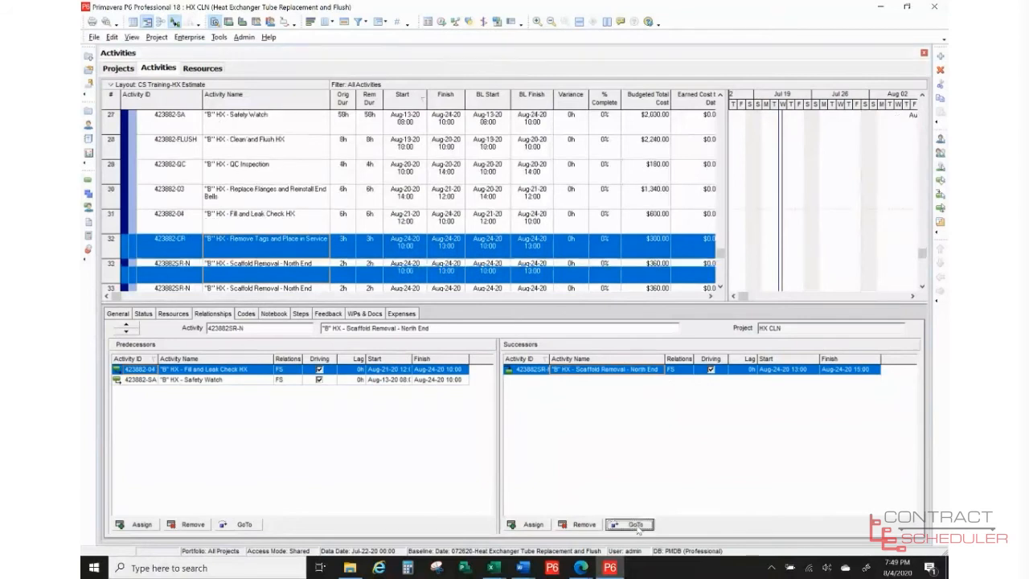
- Select activity 423882-CU, Clean Area Around HX, to see its relationships
{"action": "left_click", "coordinate": [720, 287]}
{"action": "left_click", "coordinate": [719, 288]}
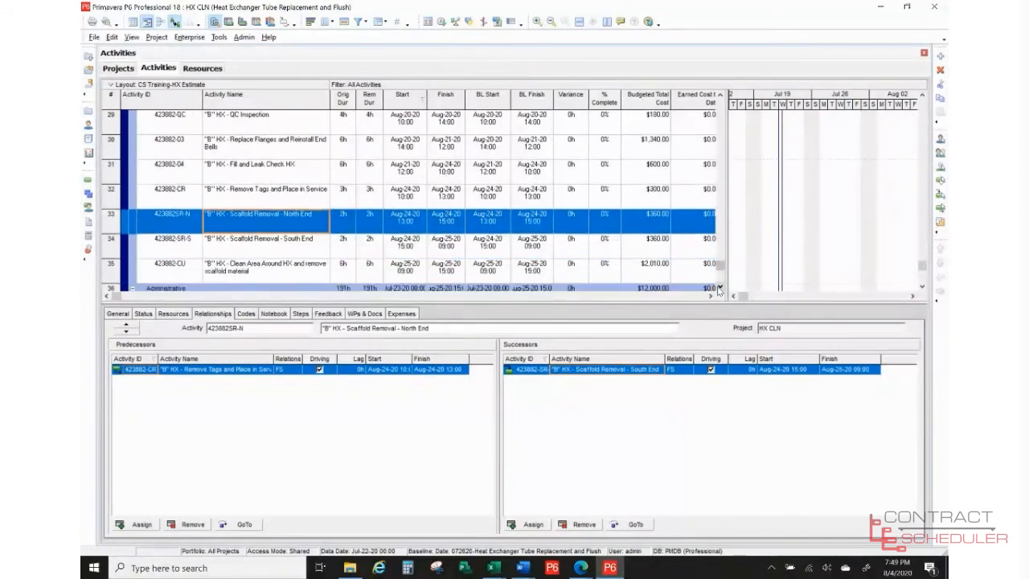
{"action": "left_click", "coordinate": [720, 288]}
{"action": "left_click", "coordinate": [719, 288]}
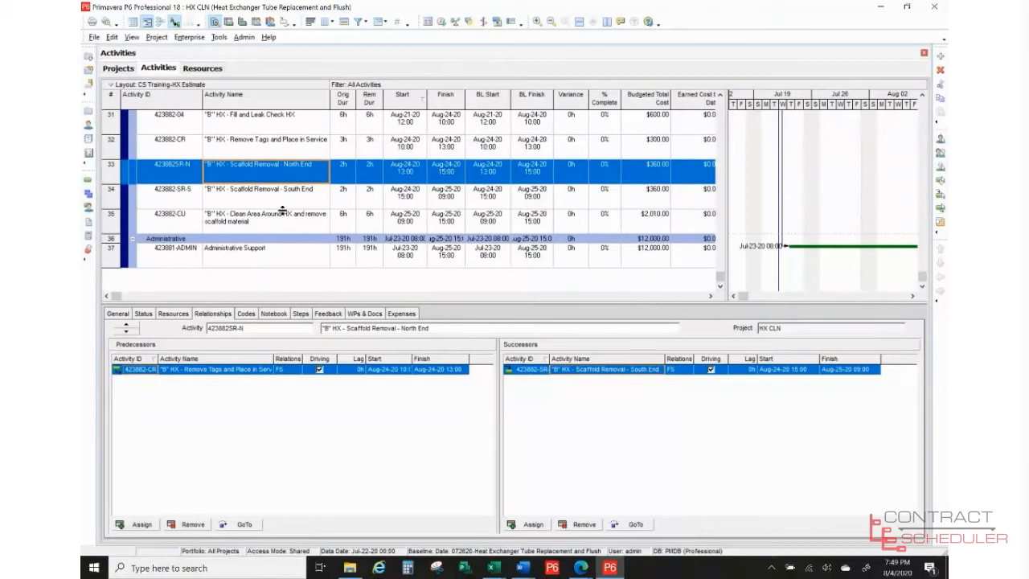
{"action": "left_click", "coordinate": [284, 222]}
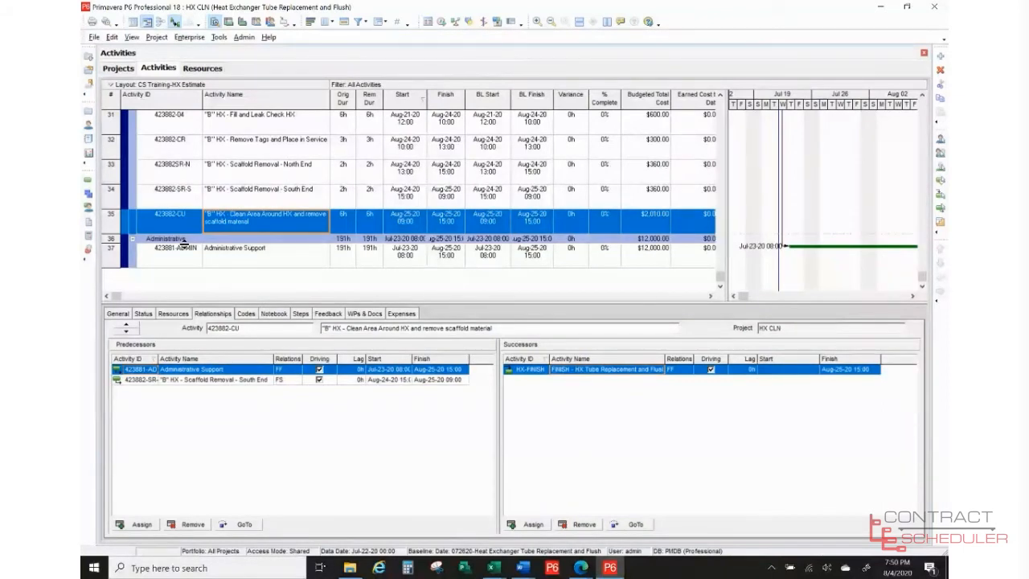
- Select 423881-ADMIN Administrative Support and view its General settings, then its expense items
{"action": "left_click", "coordinate": [244, 257]}
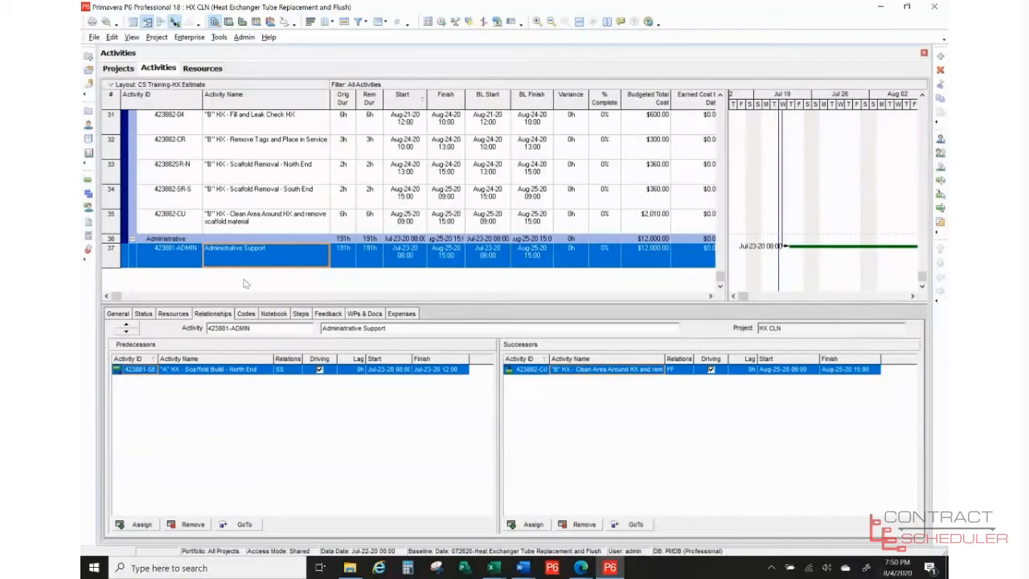
{"action": "left_click", "coordinate": [121, 316]}
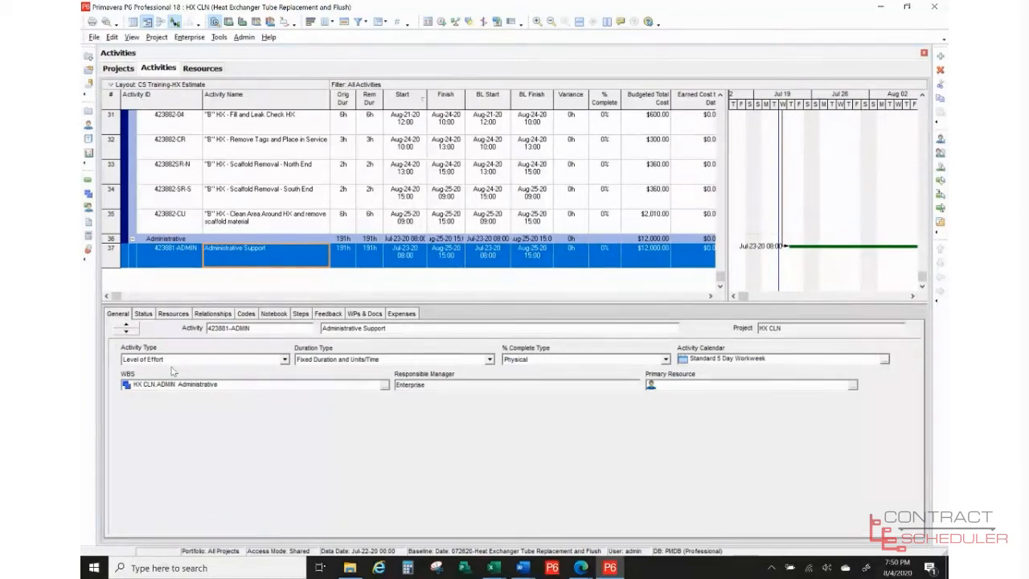
{"action": "left_click", "coordinate": [404, 315]}
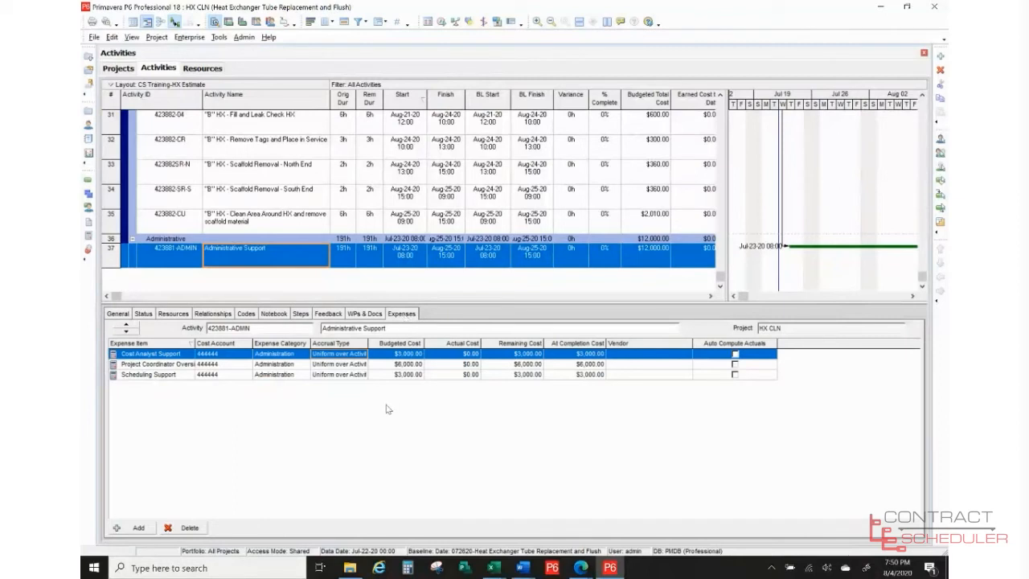
- Select the Scheduling Support expense, then view Administrative Support's General details showing Level of Effort
{"action": "scroll", "coordinate": [386, 409], "scroll_direction": "up", "scroll_amount": 1}
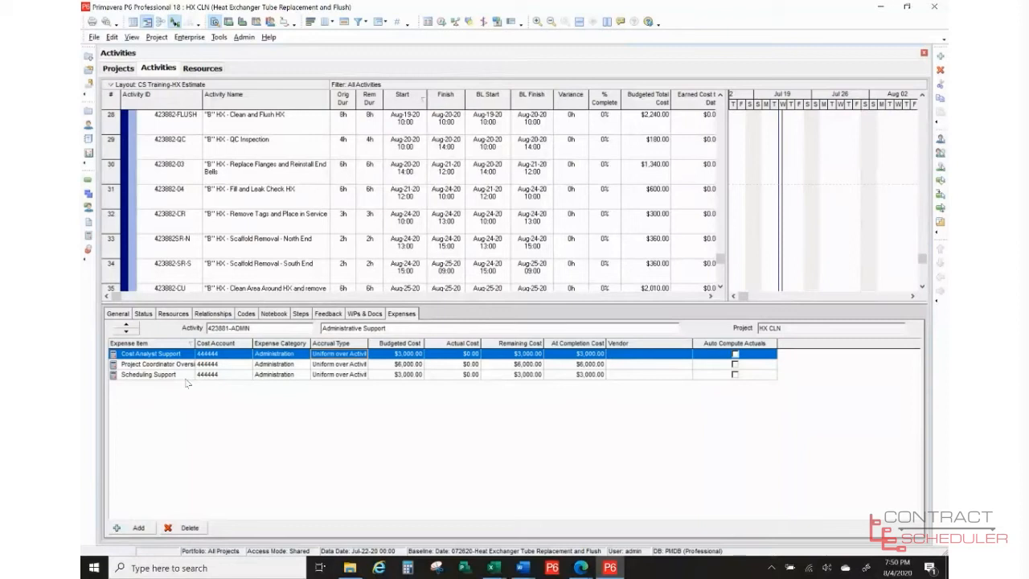
{"action": "left_click", "coordinate": [152, 374]}
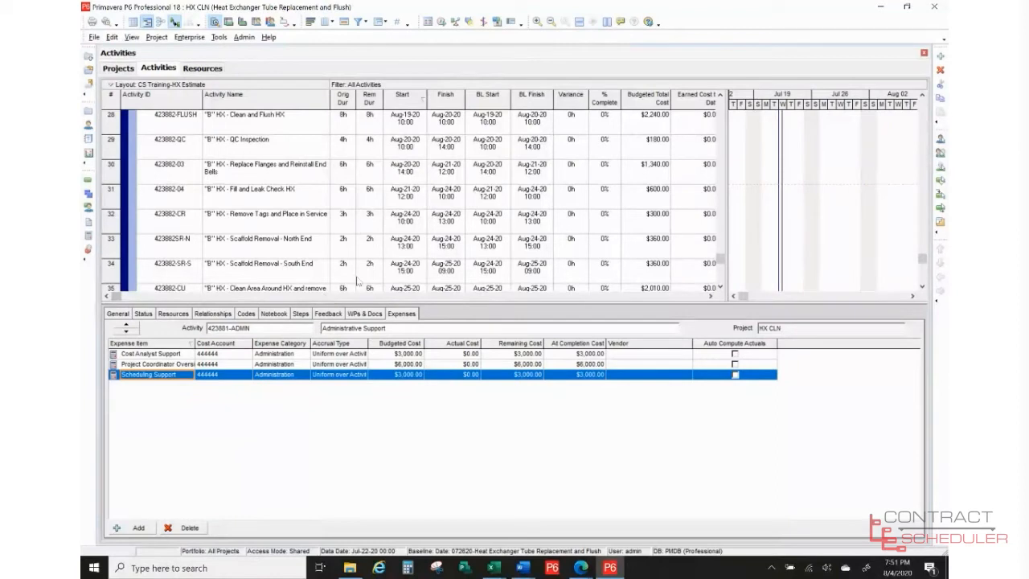
{"action": "left_click", "coordinate": [118, 314]}
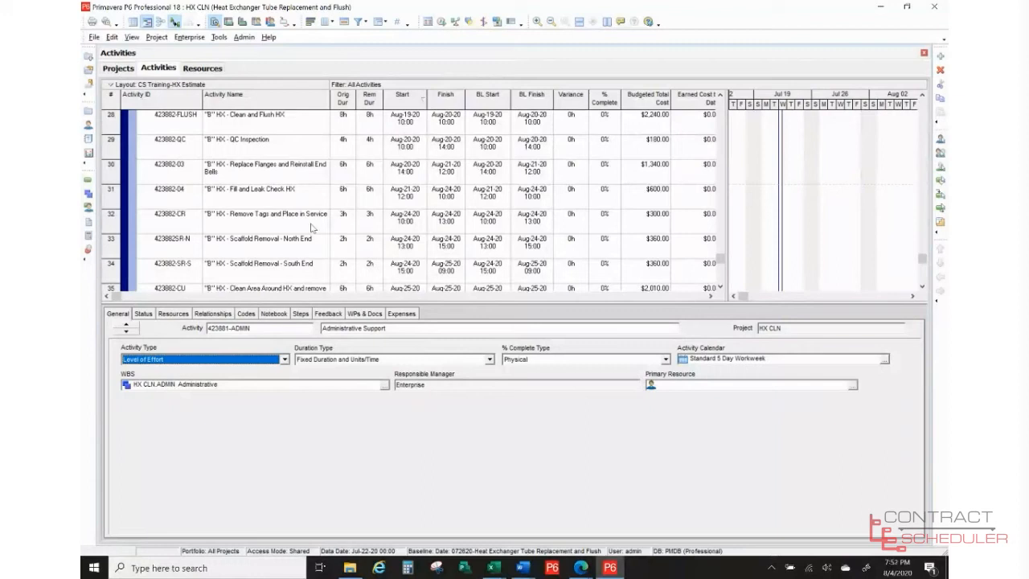
- Select Remove Tags and Place in Service, then scroll to the top and select 423881-MAT Transport Materials to HX
{"action": "left_click", "coordinate": [312, 229]}
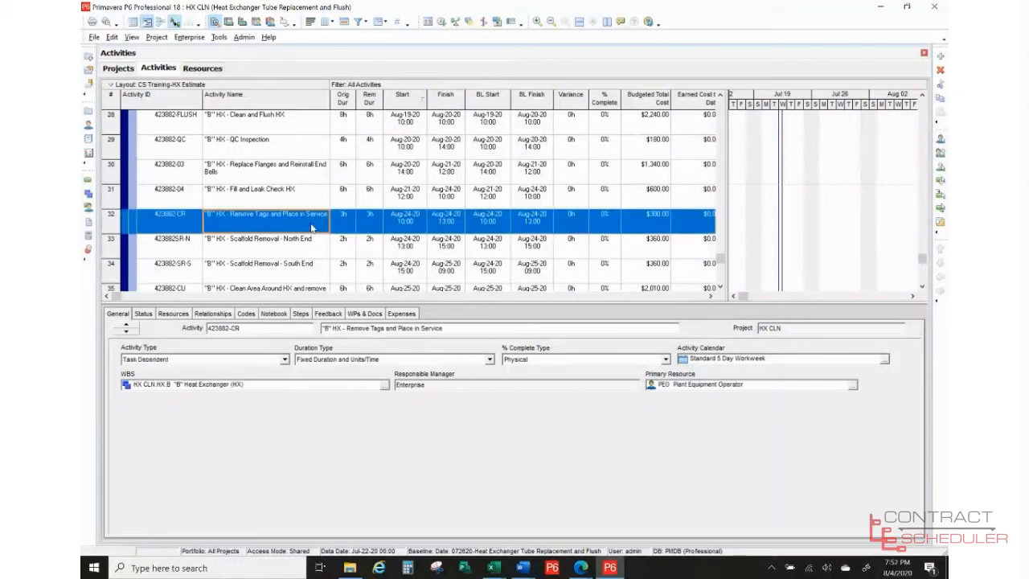
{"action": "scroll", "coordinate": [309, 232], "scroll_direction": "up", "scroll_amount": 5}
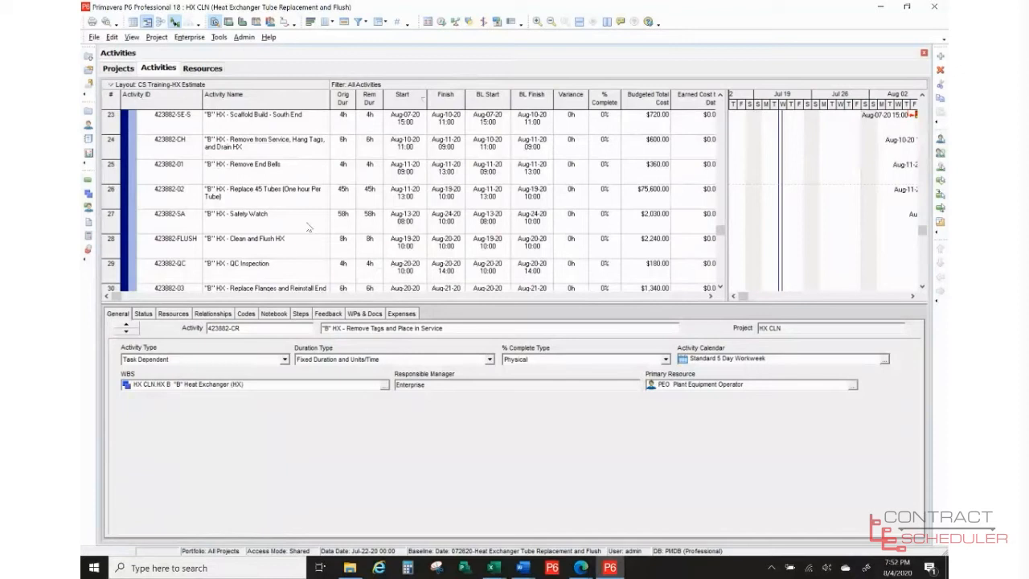
{"action": "scroll", "coordinate": [308, 228], "scroll_direction": "up", "scroll_amount": 4}
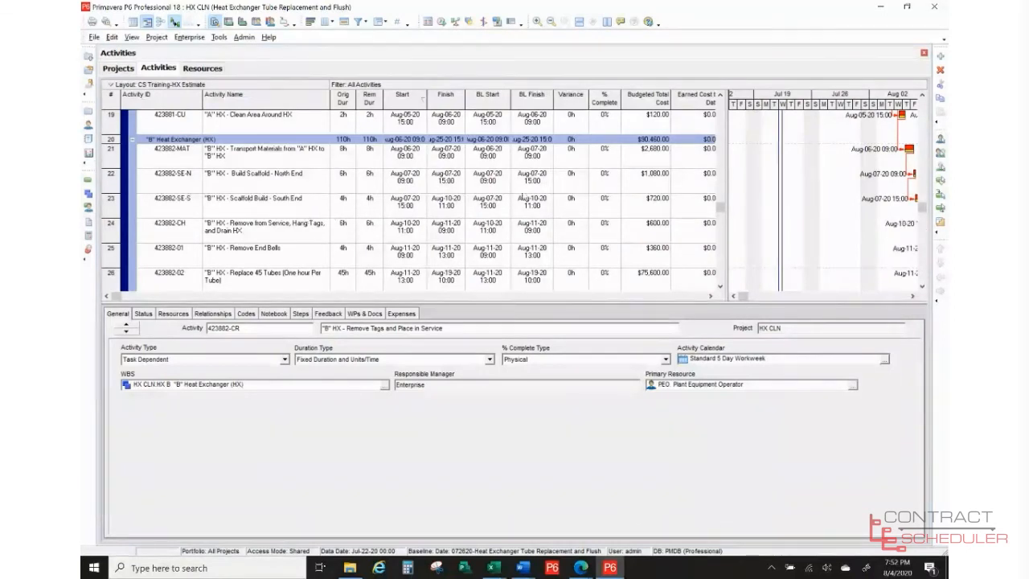
{"action": "scroll", "coordinate": [333, 216], "scroll_direction": "up", "scroll_amount": 6}
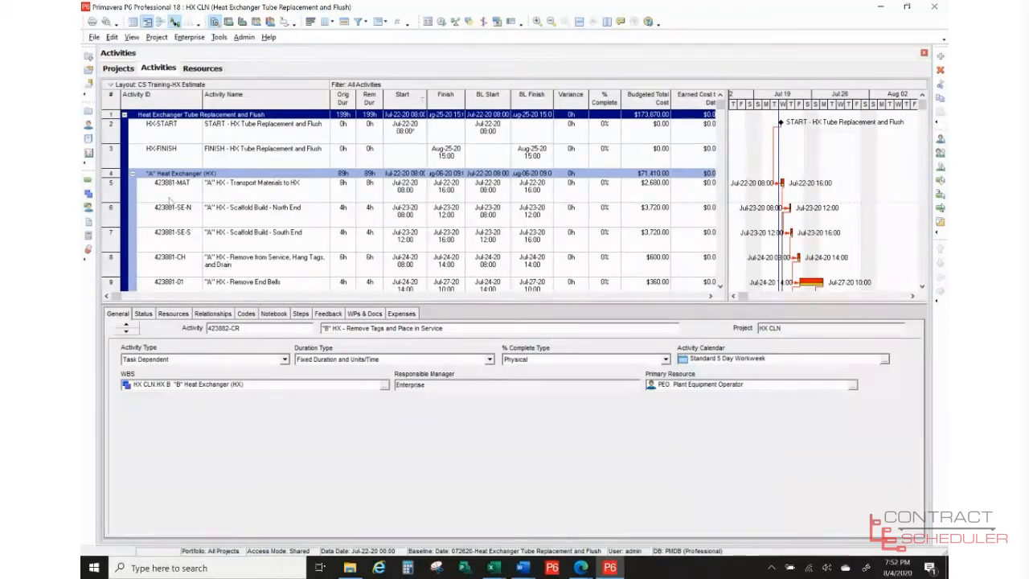
{"action": "left_click", "coordinate": [169, 201]}
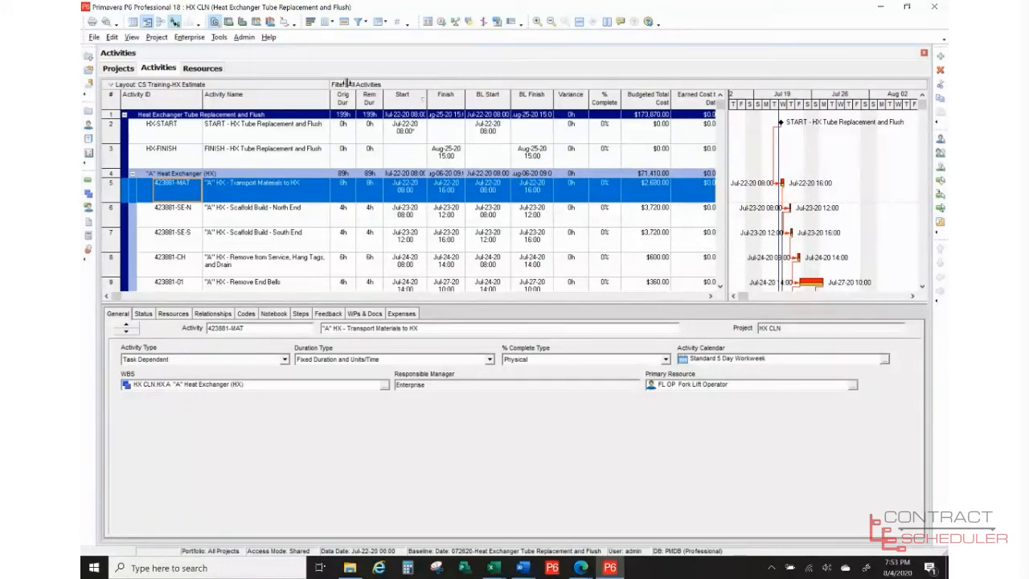
{"action": "left_click", "coordinate": [157, 38]}
{"action": "left_click", "coordinate": [164, 64]}
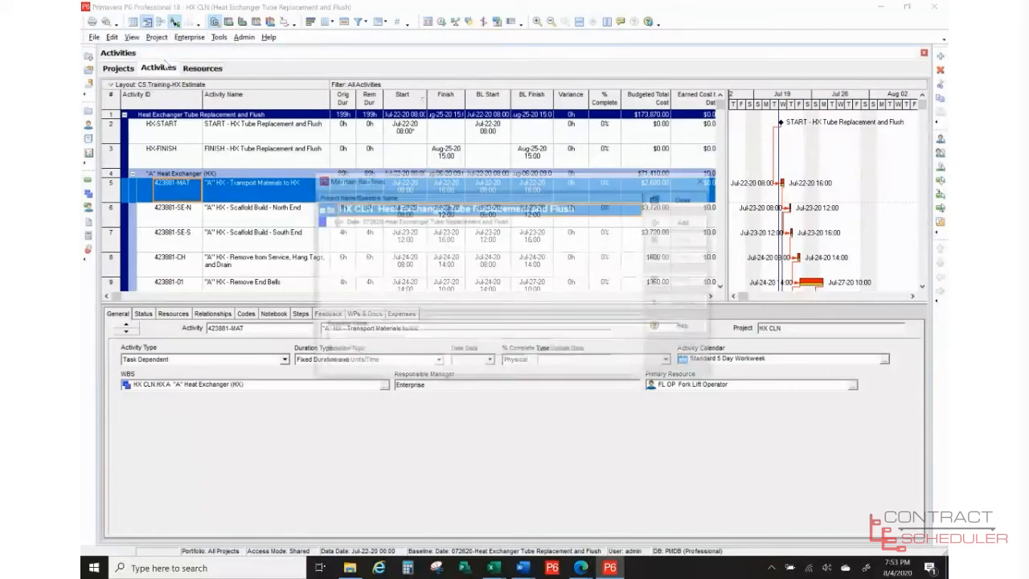
{"action": "left_click", "coordinate": [507, 224]}
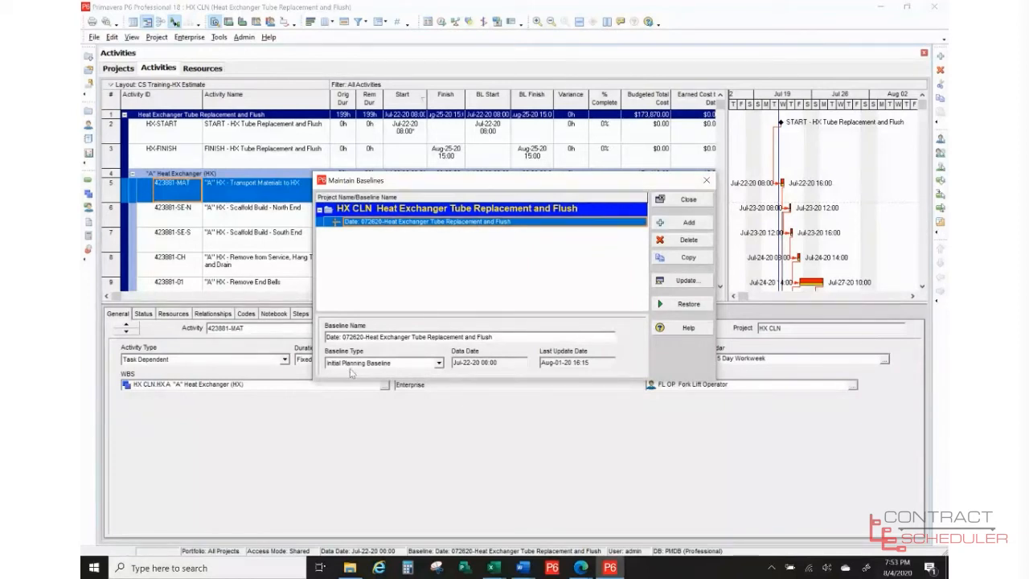
{"action": "left_click", "coordinate": [688, 199]}
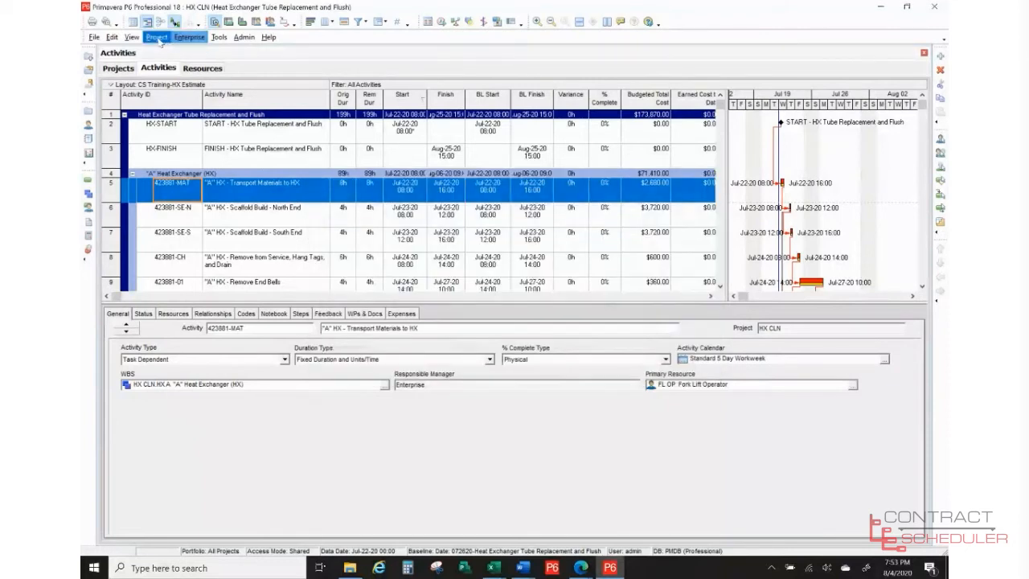
- Keep 072620 Heat Exchanger Tube Replacement and Flush as project baseline, with Current Project as primary
{"action": "left_click", "coordinate": [158, 38]}
{"action": "left_click", "coordinate": [164, 53]}
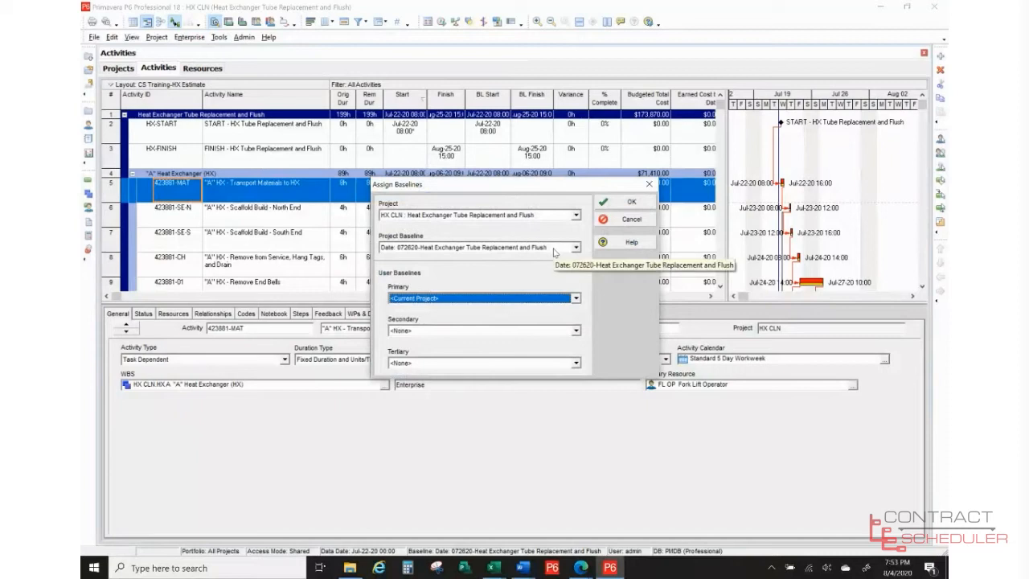
{"action": "left_click", "coordinate": [626, 202]}
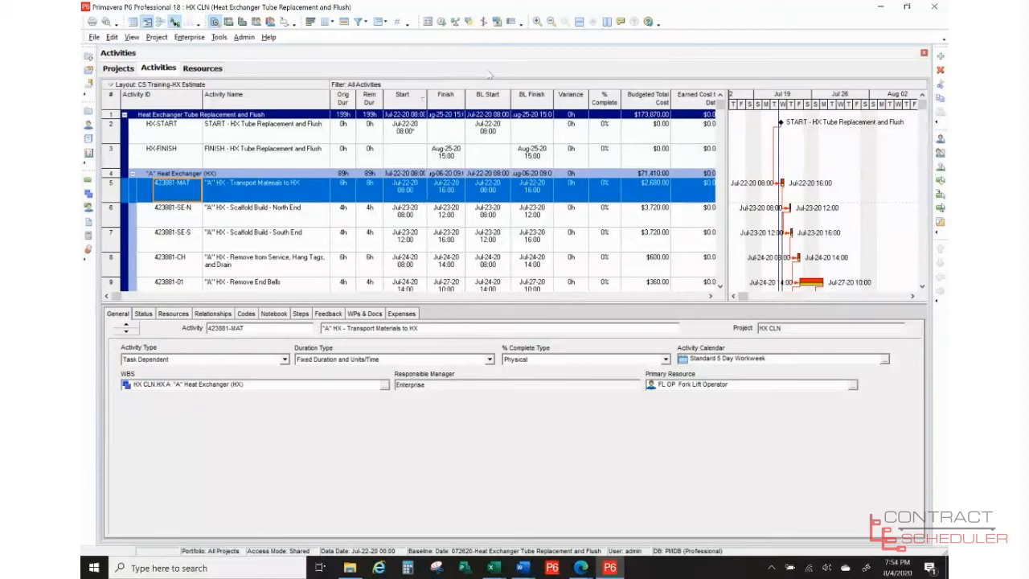
{"action": "left_click", "coordinate": [323, 23]}
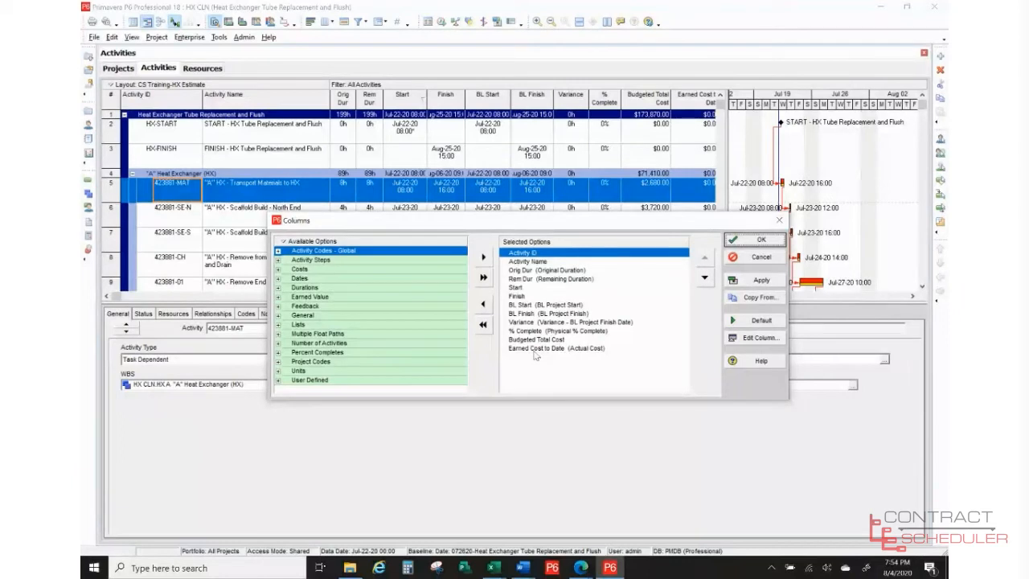
{"action": "left_click", "coordinate": [754, 258]}
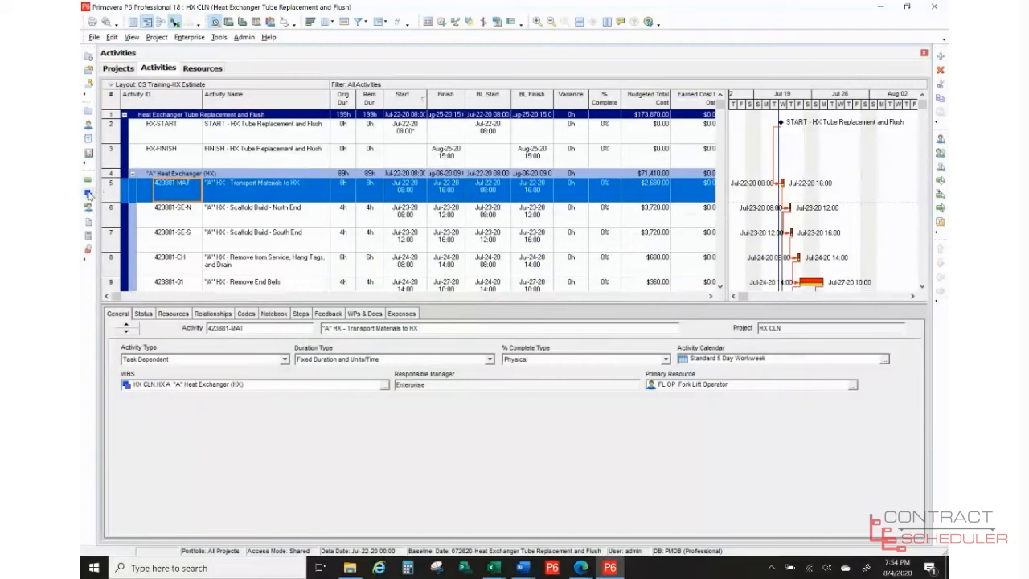
- Review the HX A, HX B and ADMIN WBS elements in the WBS view, then return to Activities
{"action": "left_click", "coordinate": [89, 194]}
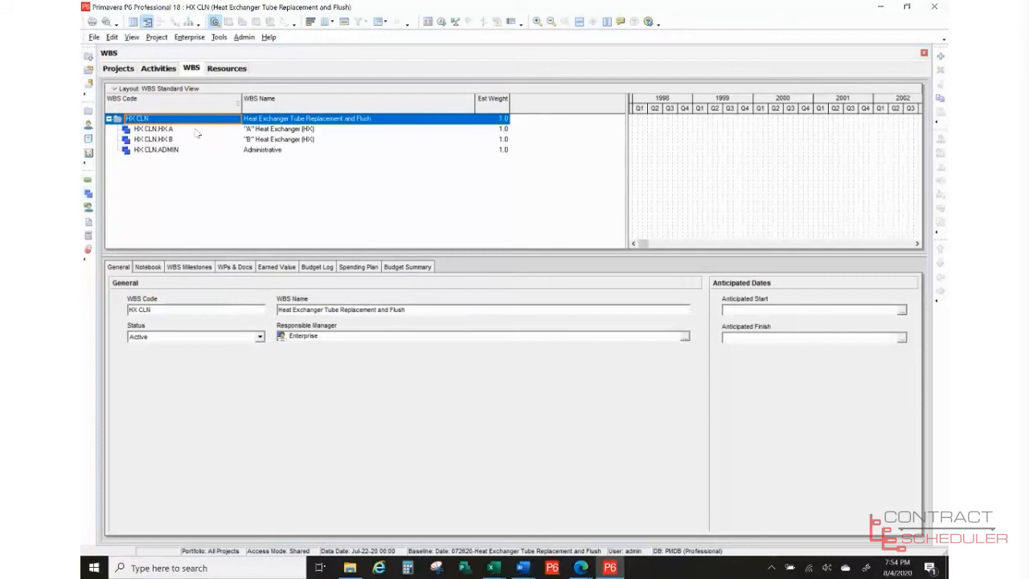
{"action": "left_click", "coordinate": [196, 130]}
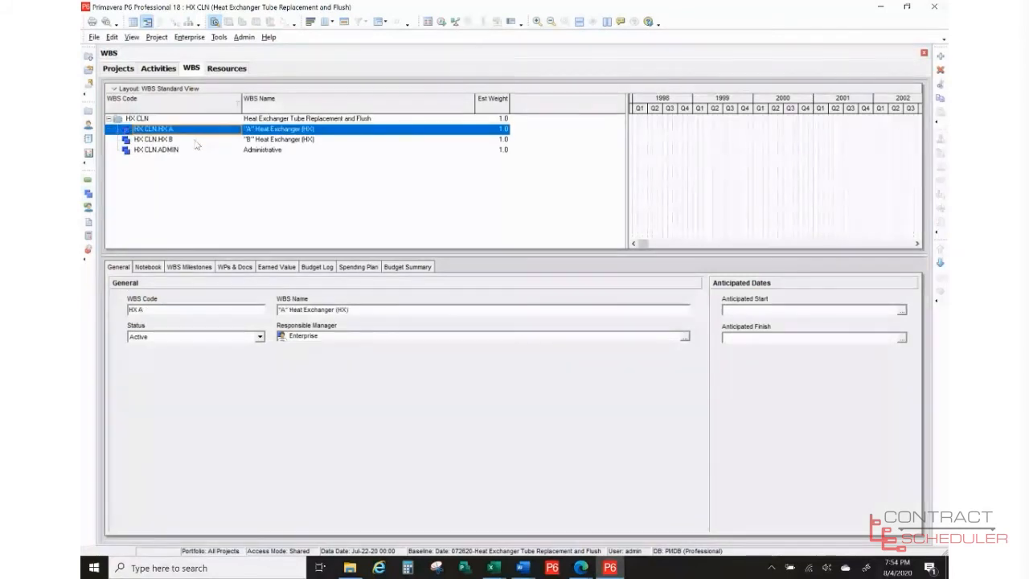
{"action": "left_click", "coordinate": [196, 142]}
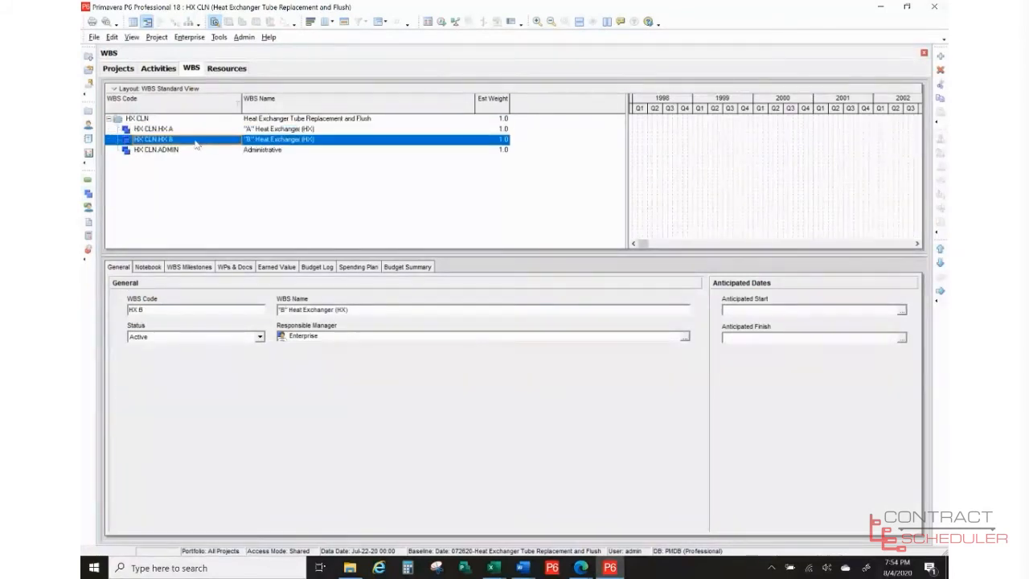
{"action": "left_click", "coordinate": [250, 152]}
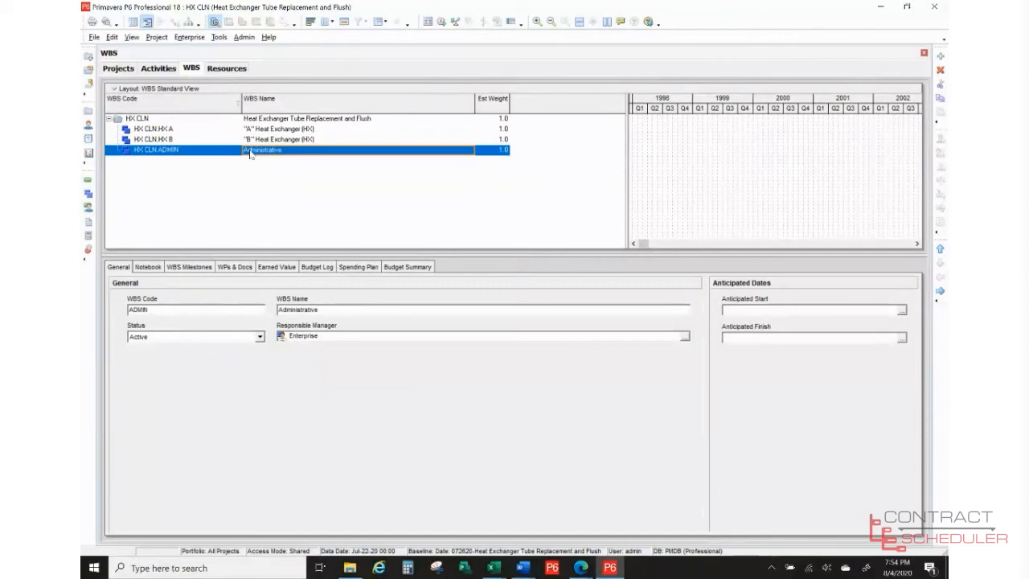
{"action": "left_click", "coordinate": [157, 70]}
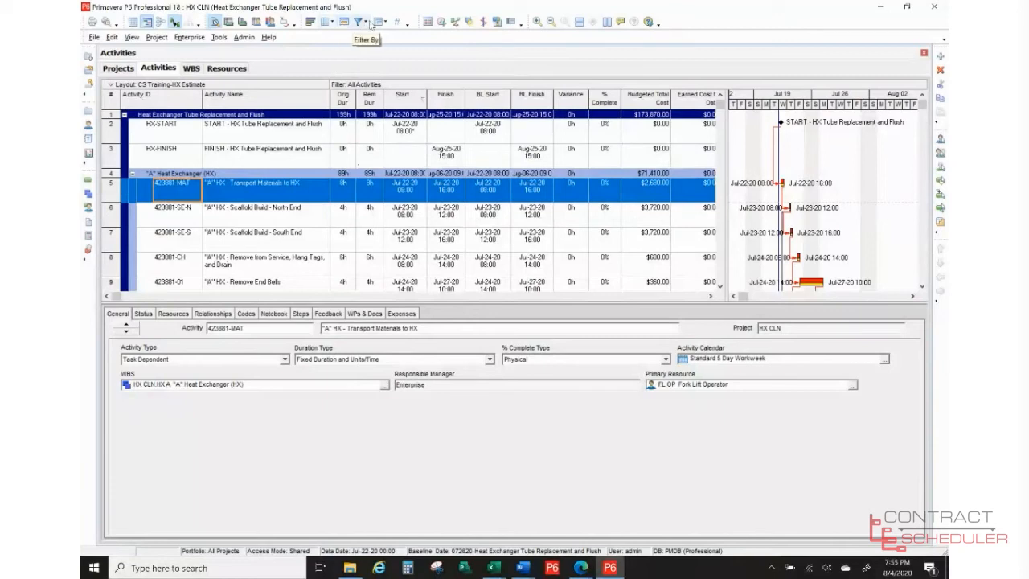
{"action": "left_click", "coordinate": [377, 24]}
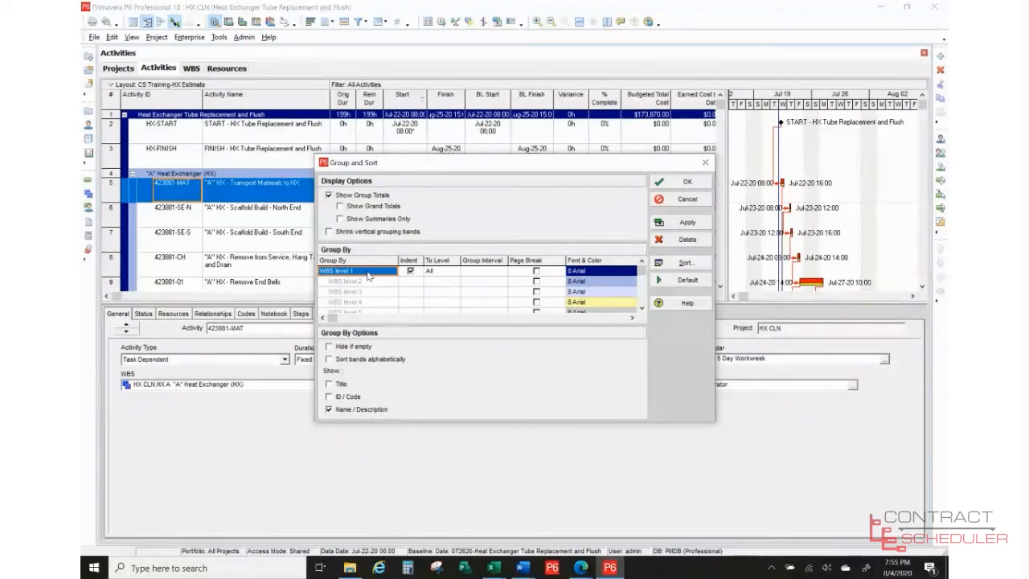
{"action": "left_click", "coordinate": [683, 264]}
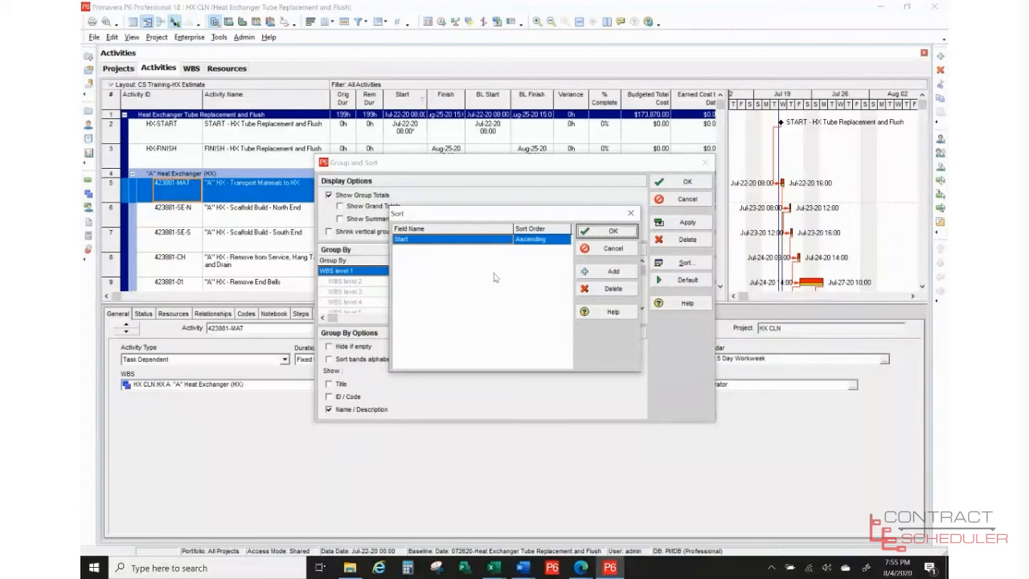
{"action": "left_click", "coordinate": [609, 251]}
{"action": "left_click", "coordinate": [674, 201]}
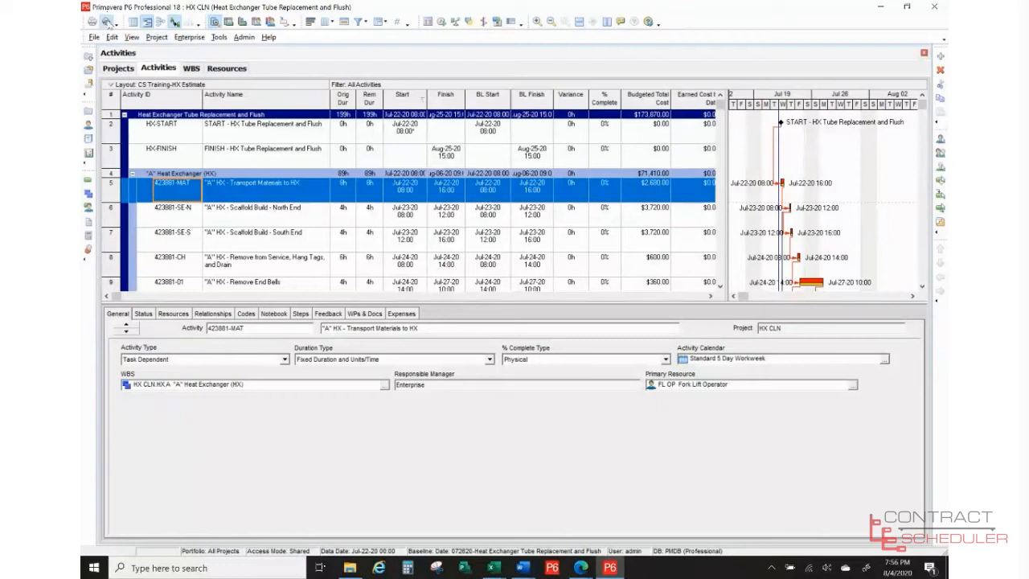
- Print-preview the HX Estimate Gantt layout and bring up Page Setup (landscape, 70% scaling, Tabloid paper)
{"action": "left_click", "coordinate": [107, 21]}
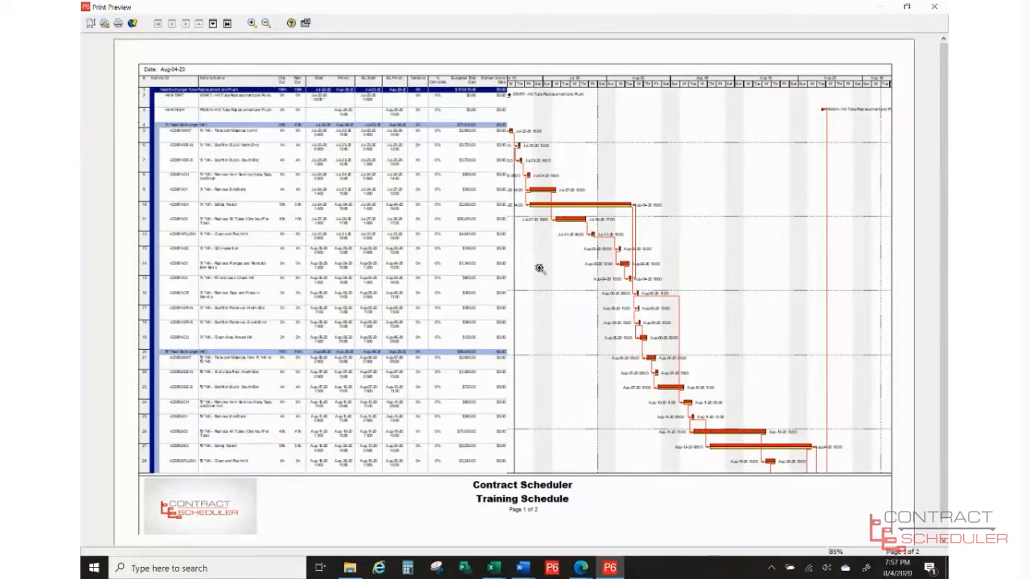
{"action": "left_click", "coordinate": [91, 24]}
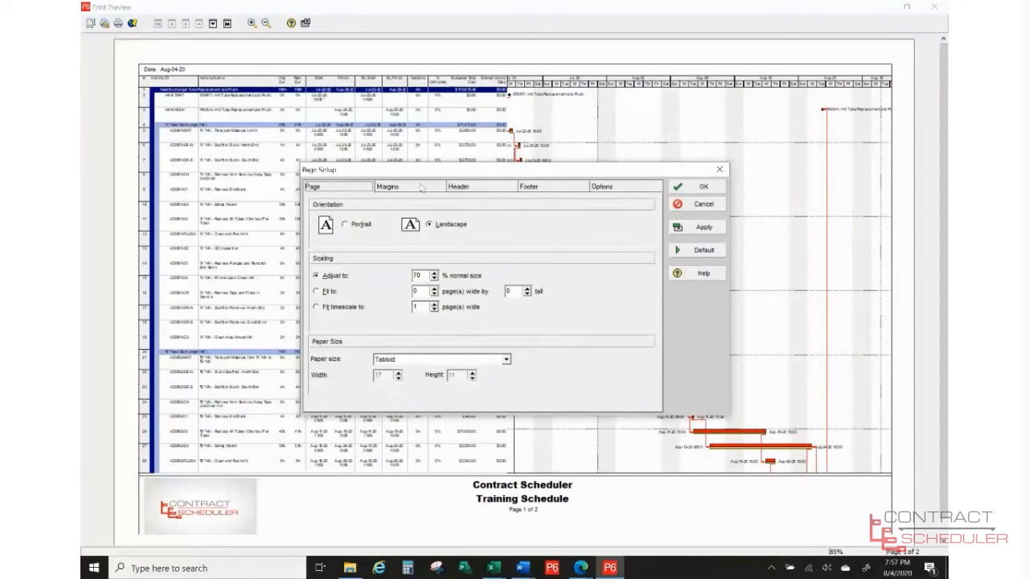
- Review the printout's margins, header and footer settings, showing the logo in the footer's first section
{"action": "left_click", "coordinate": [424, 187]}
{"action": "left_click", "coordinate": [466, 186]}
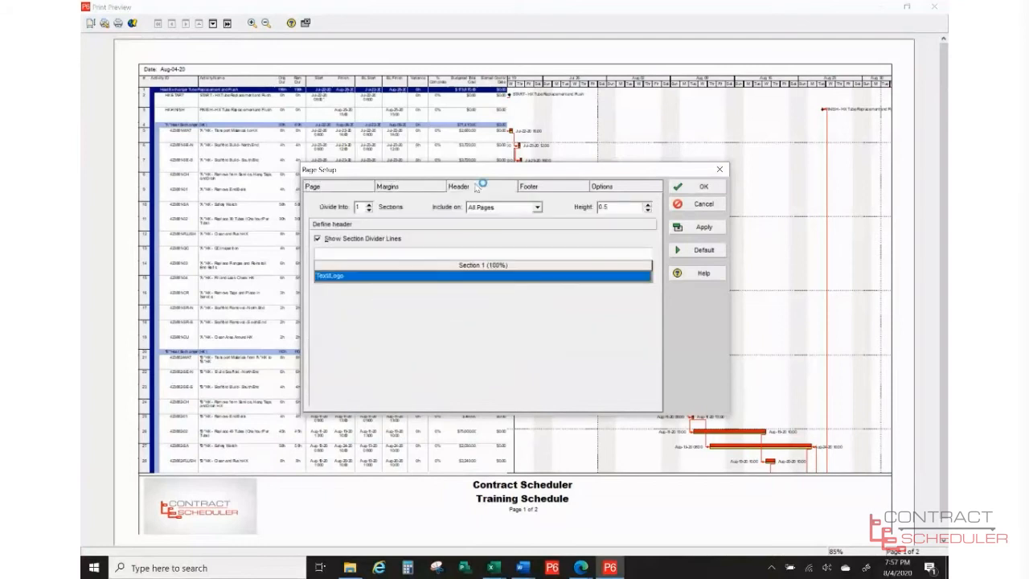
{"action": "left_click", "coordinate": [544, 190]}
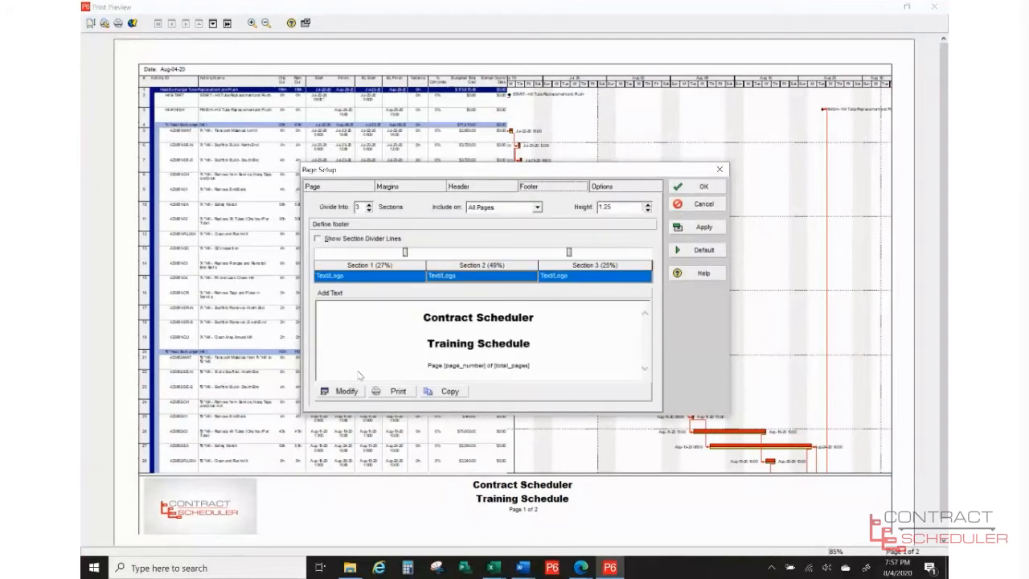
{"action": "left_click", "coordinate": [359, 276]}
{"action": "left_click", "coordinate": [359, 276]}
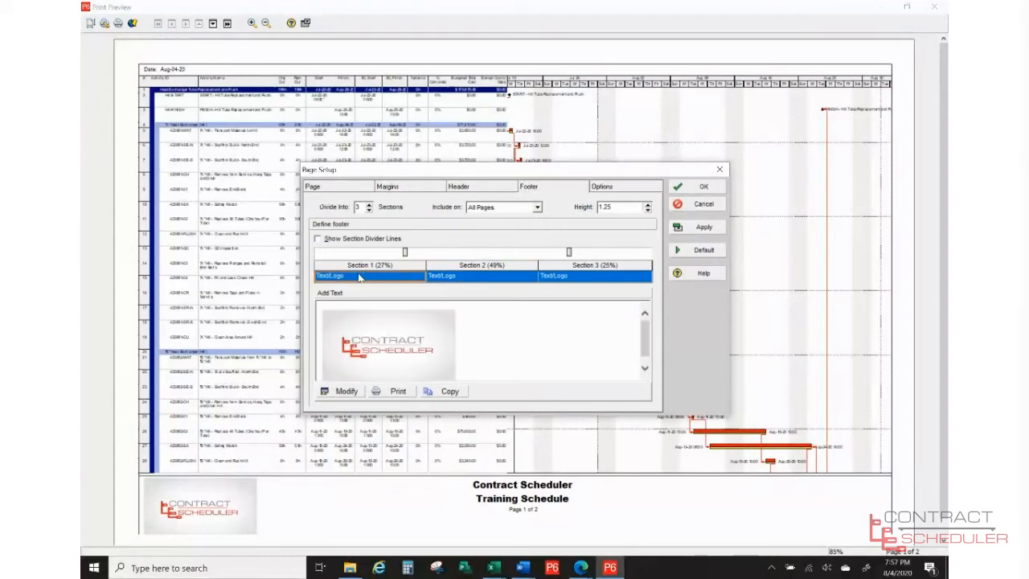
- Inspect the footer logo's picture settings and the print options, then cancel Page Setup unchanged
{"action": "left_click", "coordinate": [347, 392]}
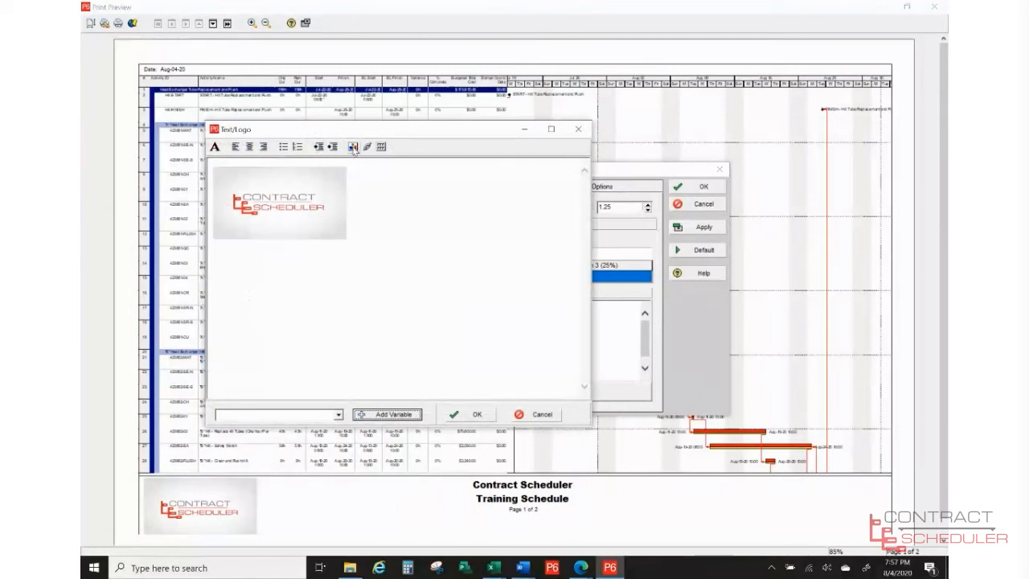
{"action": "left_click", "coordinate": [353, 147]}
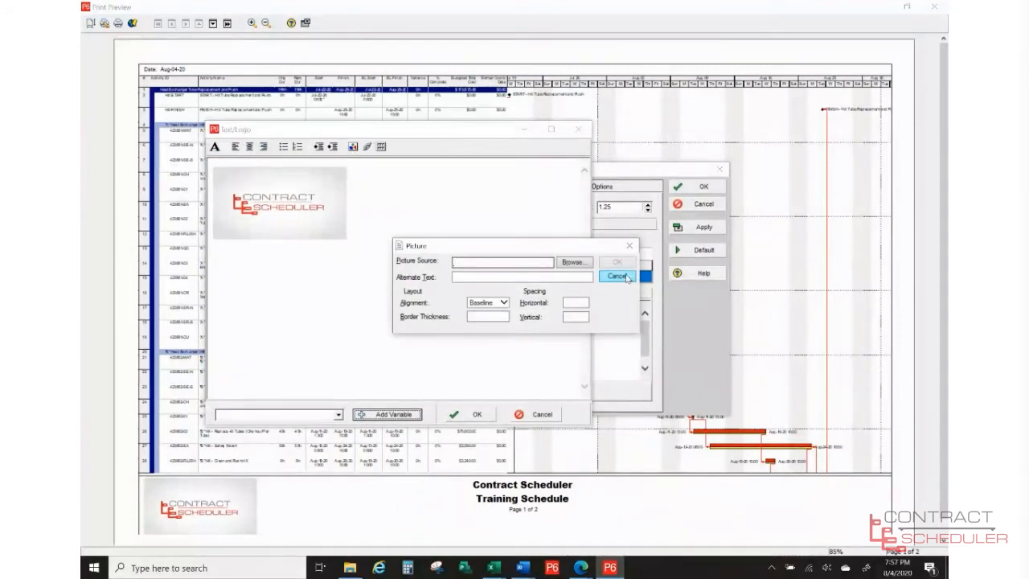
{"action": "left_click", "coordinate": [617, 276]}
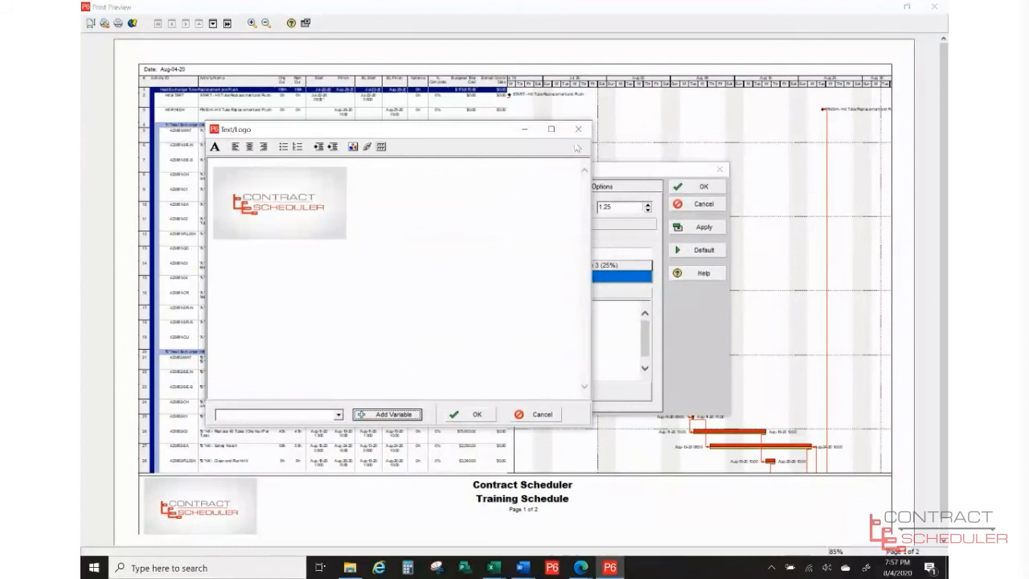
{"action": "left_click", "coordinate": [577, 131]}
{"action": "left_click", "coordinate": [617, 187]}
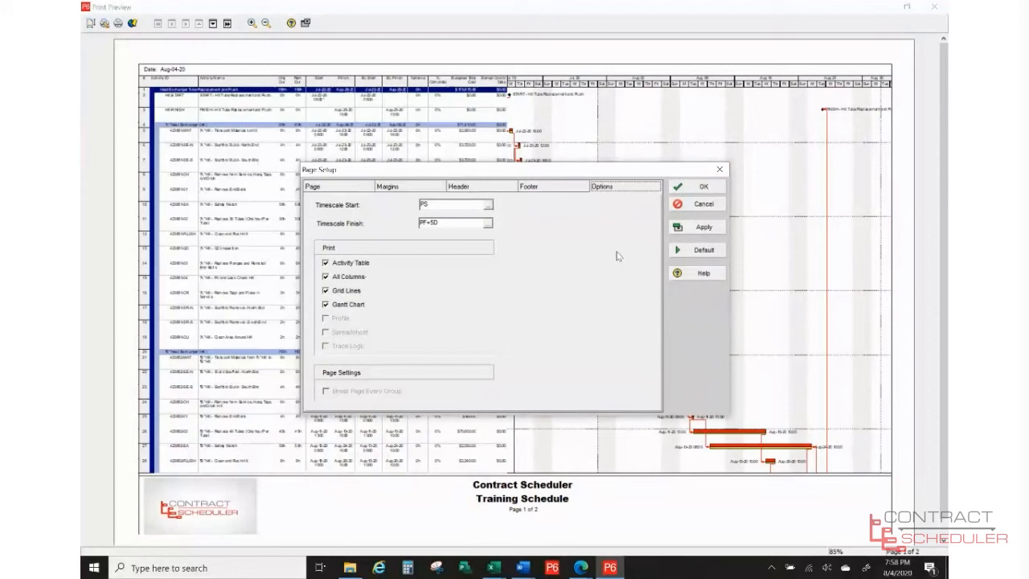
{"action": "left_click", "coordinate": [701, 204]}
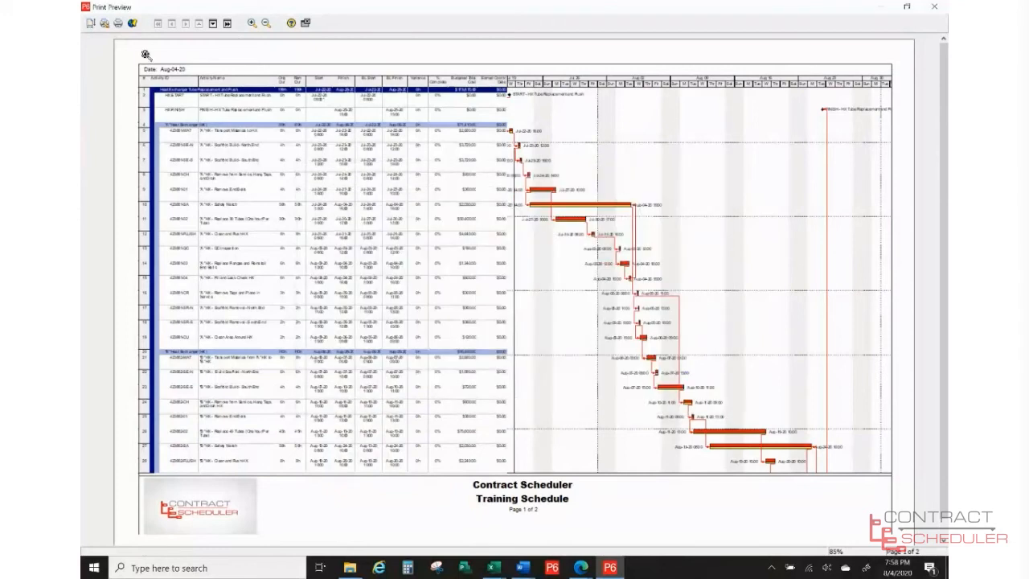
- Check preview page 2, then load the CS Training-HX A Spreadsheet layout without saving the current one
{"action": "left_click", "coordinate": [214, 25]}
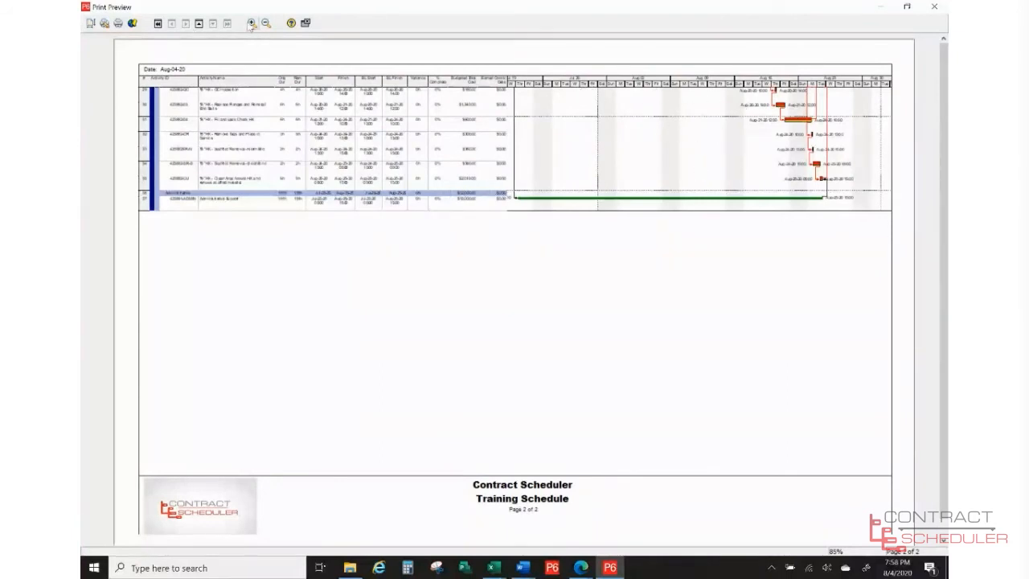
{"action": "left_click", "coordinate": [308, 24]}
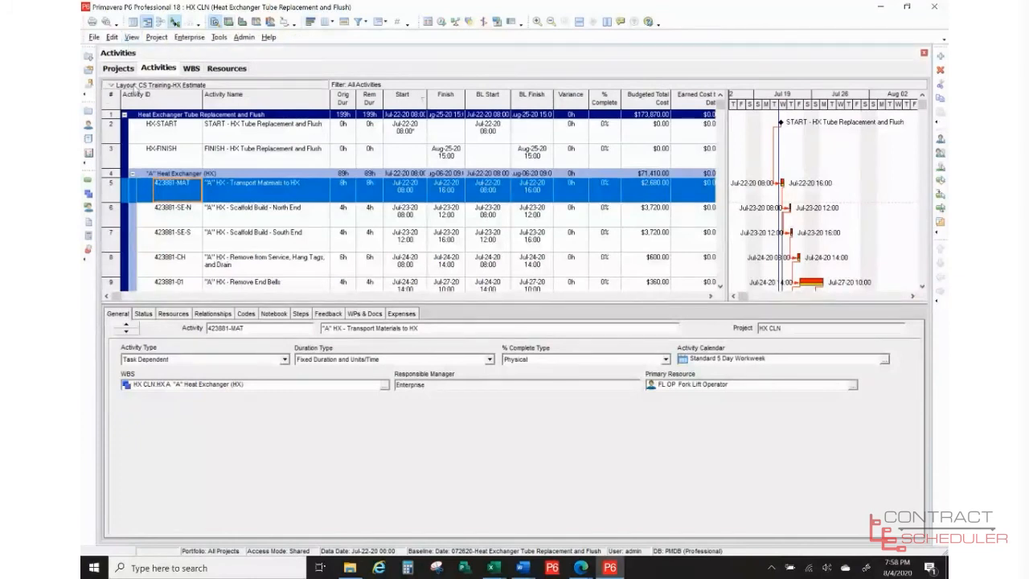
{"action": "left_click", "coordinate": [135, 84]}
{"action": "mouse_move", "coordinate": [141, 98]}
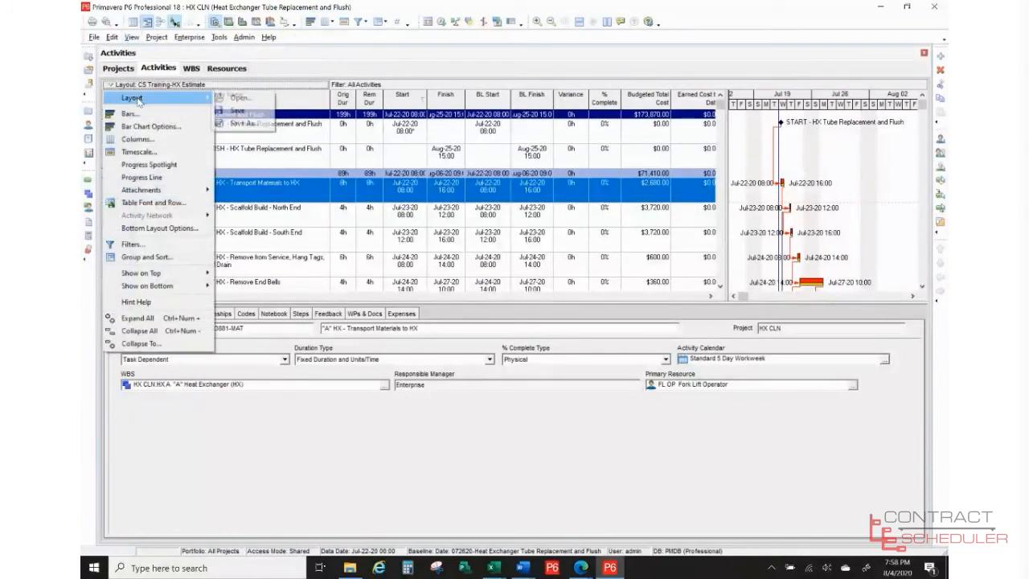
{"action": "left_click", "coordinate": [235, 98]}
{"action": "left_click", "coordinate": [518, 304]}
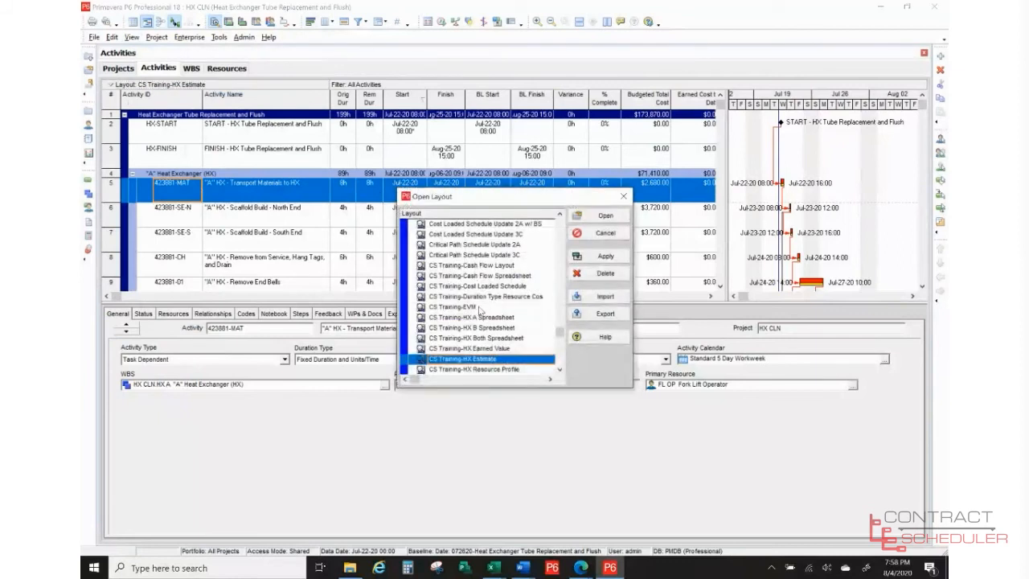
{"action": "left_click", "coordinate": [485, 318]}
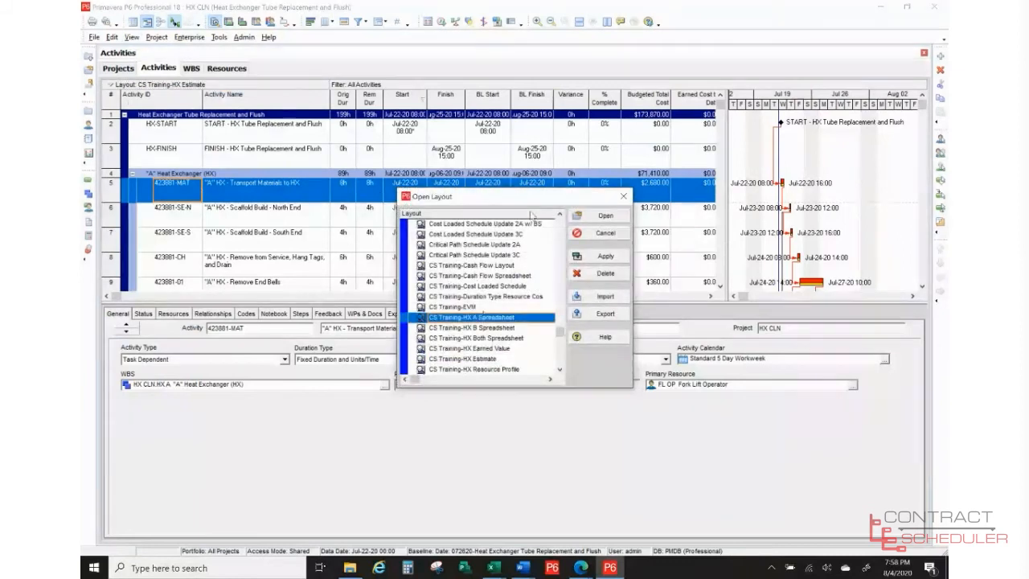
{"action": "left_click", "coordinate": [603, 215]}
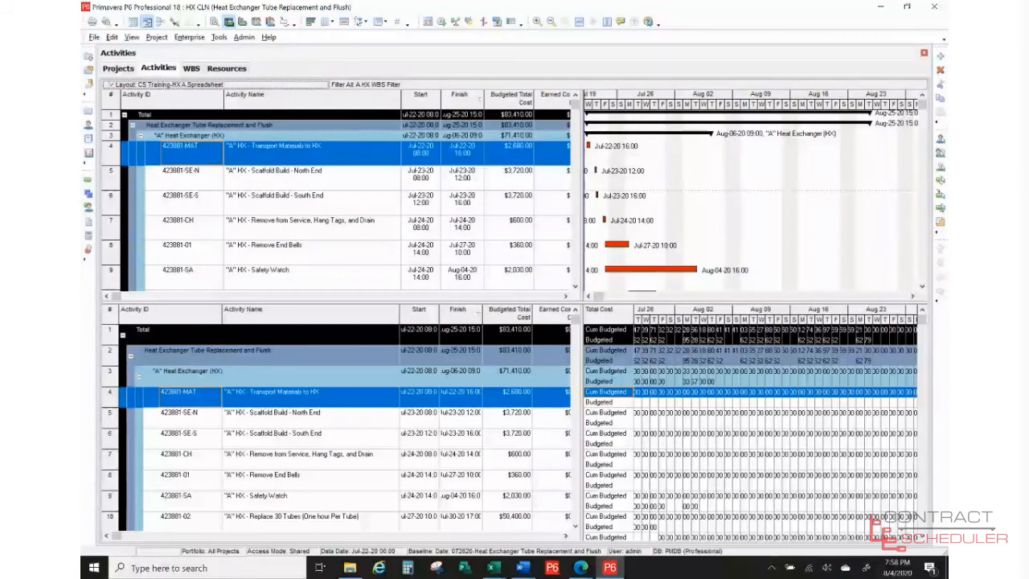
{"action": "left_click", "coordinate": [359, 26]}
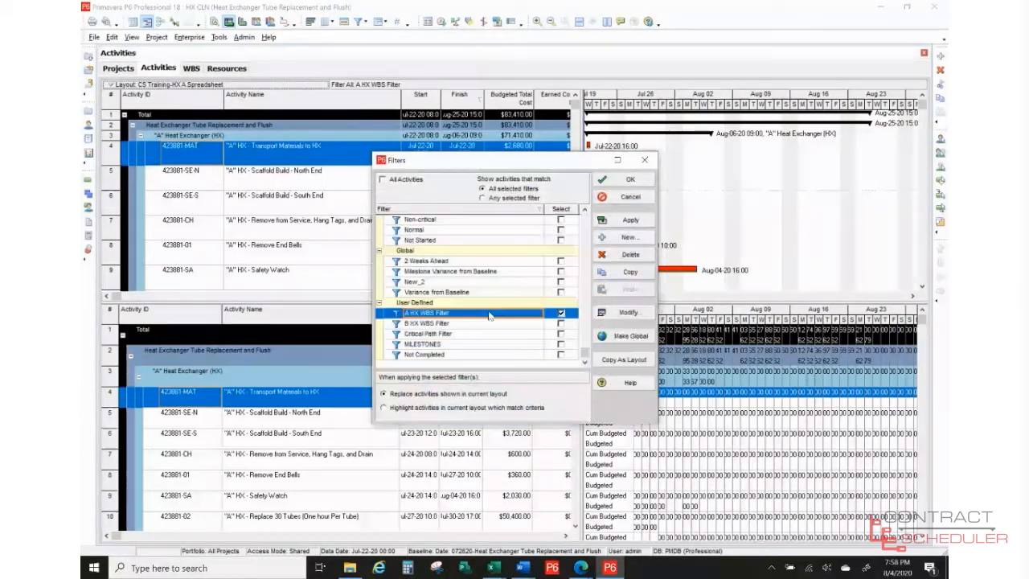
{"action": "left_click", "coordinate": [626, 314]}
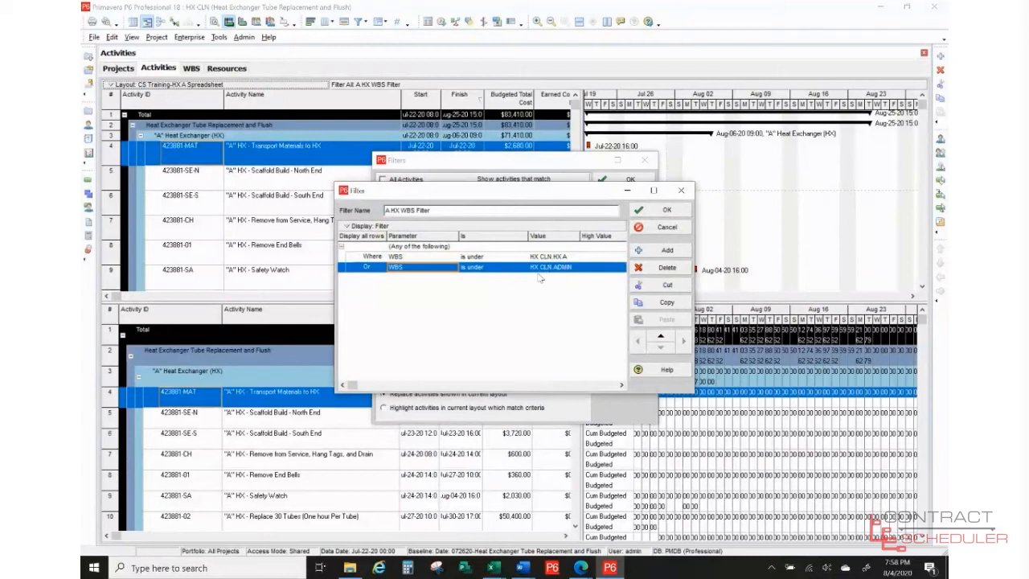
{"action": "left_click", "coordinate": [658, 228]}
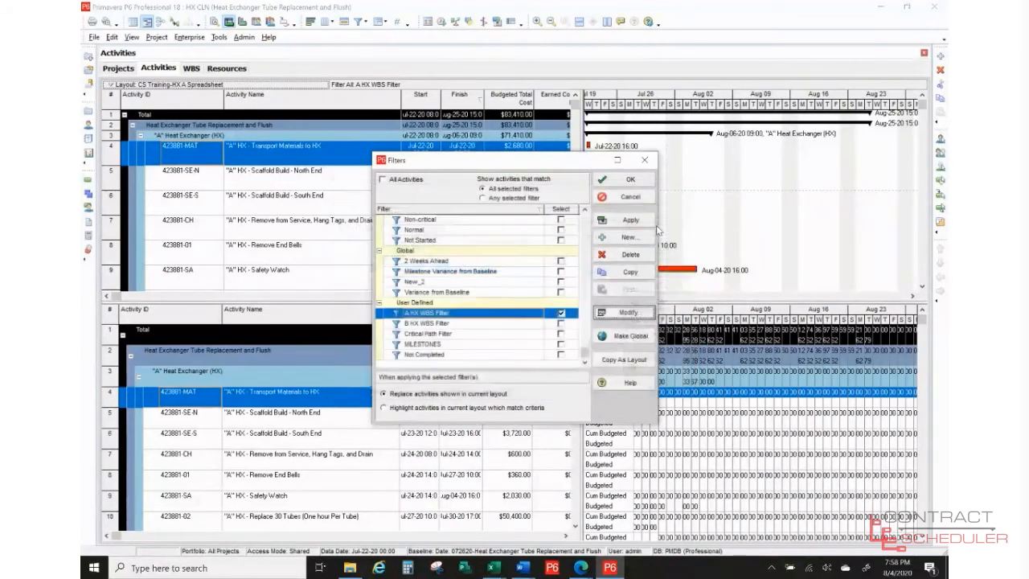
{"action": "left_click", "coordinate": [623, 198]}
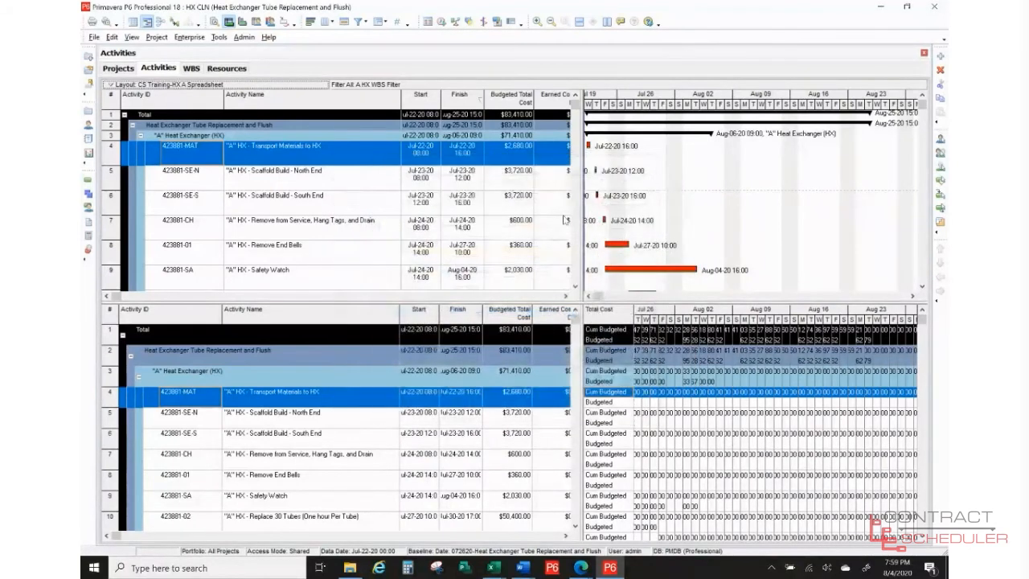
- Open the lower cost spreadsheet's Fields list, showing Cum Budgeted Total Cost and Budgeted Total Cost
{"action": "left_click", "coordinate": [145, 84]}
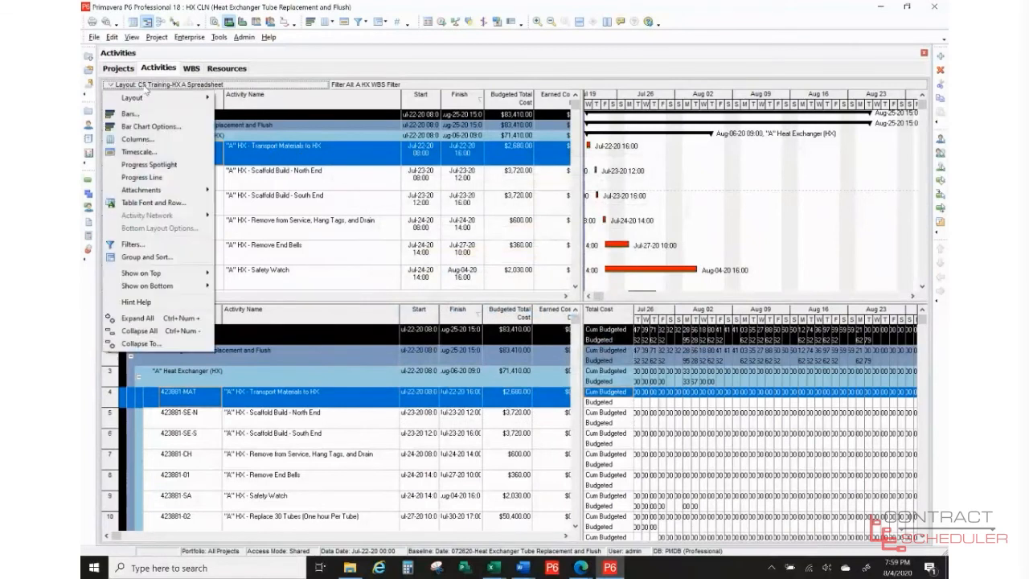
{"action": "mouse_move", "coordinate": [179, 287]}
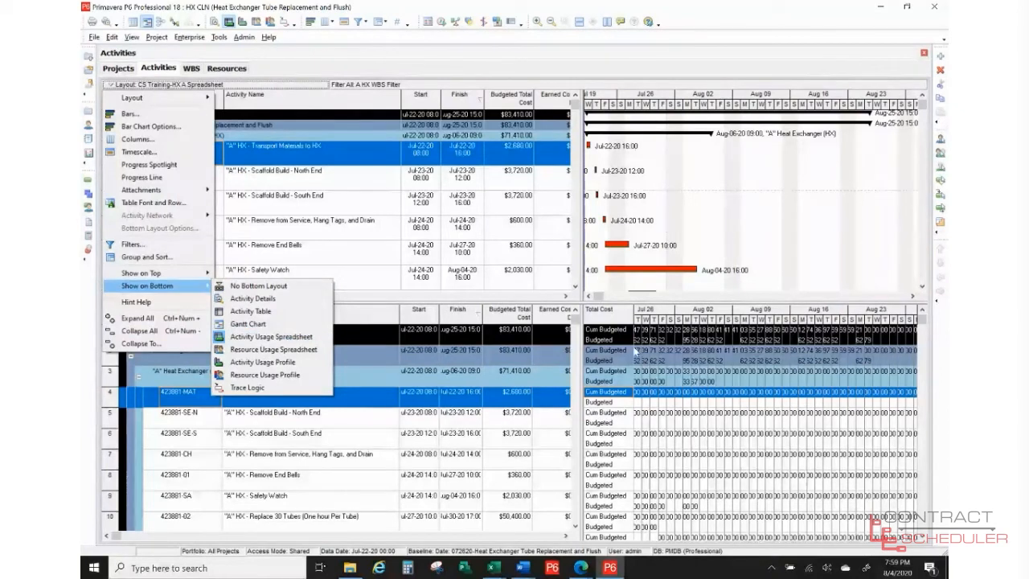
{"action": "left_click", "coordinate": [725, 15]}
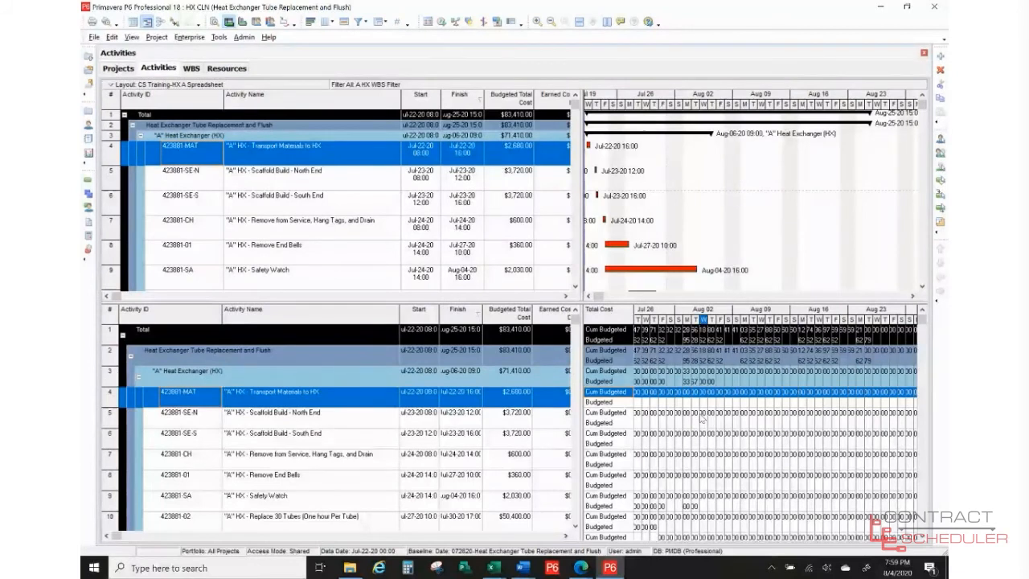
{"action": "right_click", "coordinate": [701, 418]}
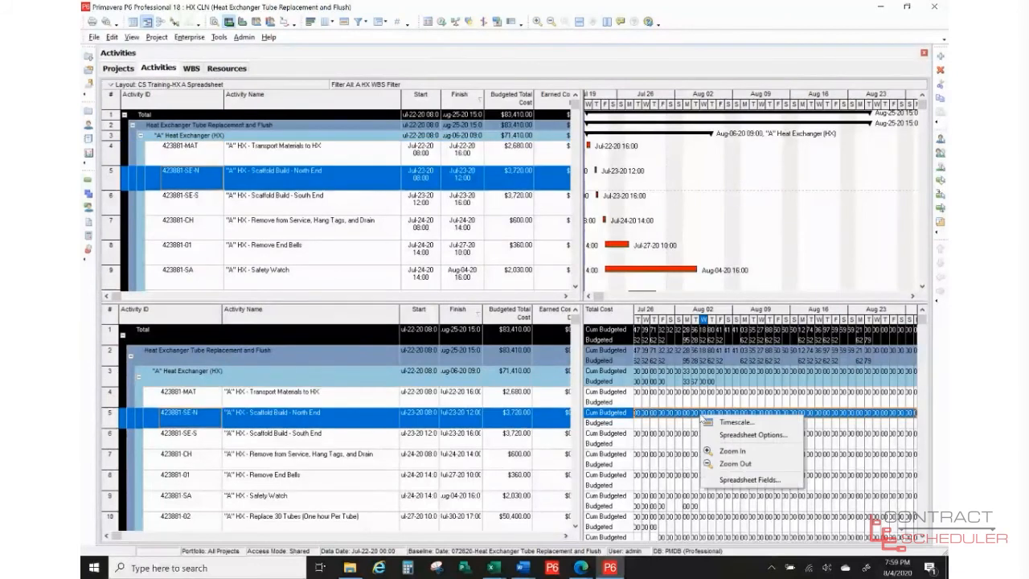
{"action": "left_click", "coordinate": [722, 480]}
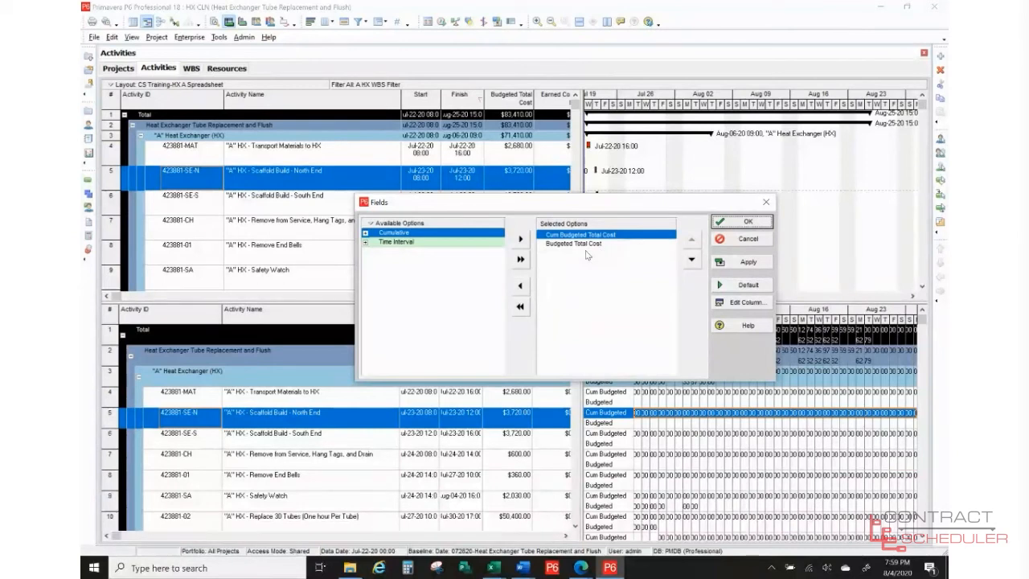
- Group available fields by Cost, cancel the Fields dialog, and print-preview the HX A Spreadsheet layout
{"action": "right_click", "coordinate": [385, 230]}
{"action": "mouse_move", "coordinate": [426, 269]}
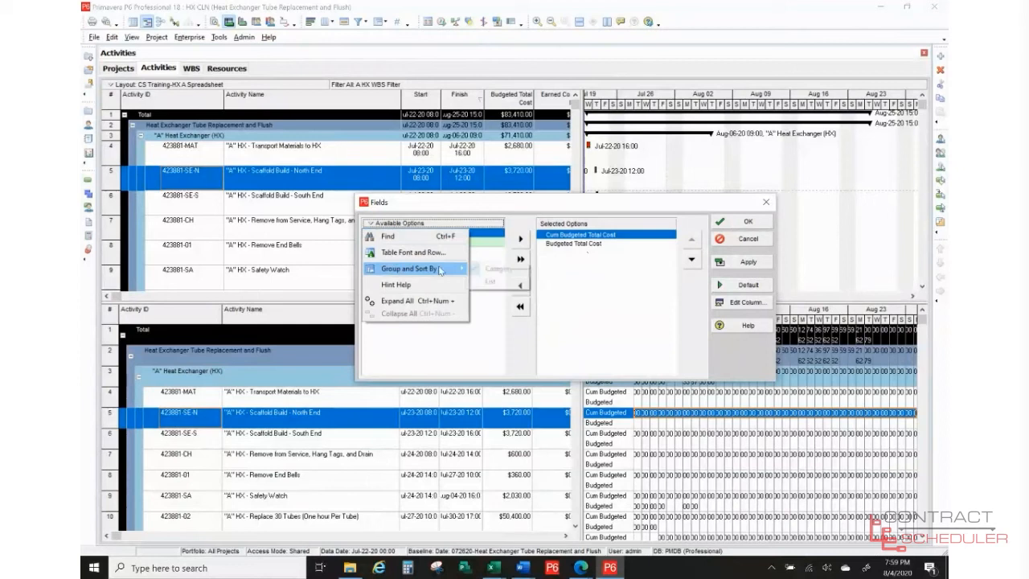
{"action": "left_click", "coordinate": [488, 281]}
{"action": "mouse_move", "coordinate": [503, 244]}
{"action": "left_mouse_down"}
{"action": "mouse_move", "coordinate": [505, 351]}
{"action": "mouse_move", "coordinate": [501, 239]}
{"action": "left_mouse_up"}
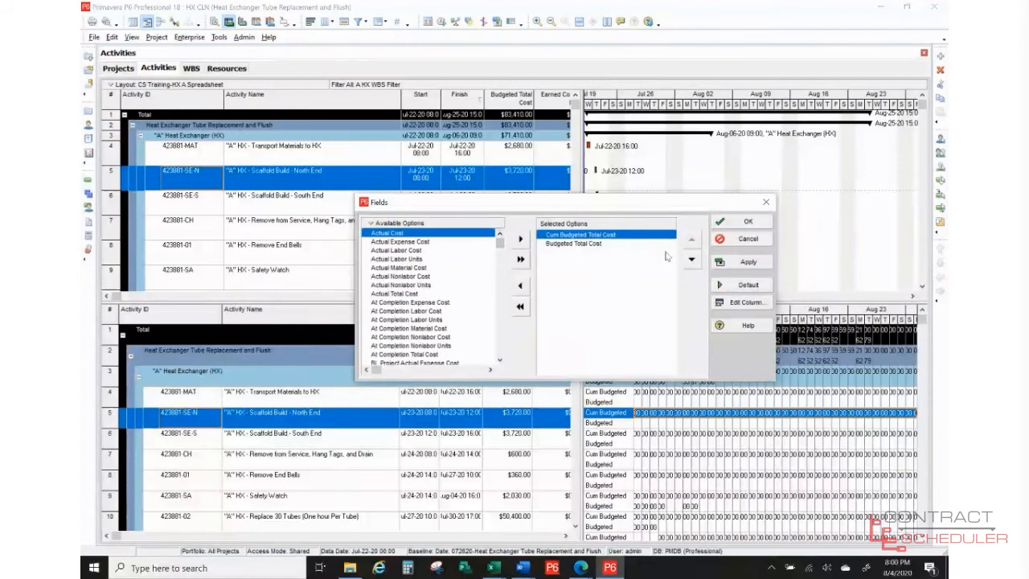
{"action": "left_click", "coordinate": [738, 240]}
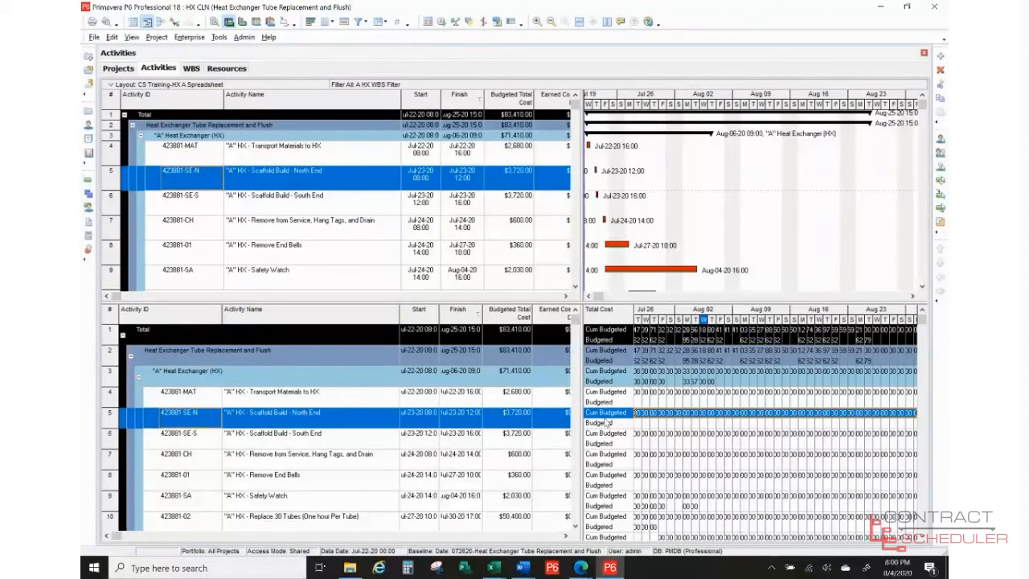
{"action": "scroll", "coordinate": [544, 418], "scroll_direction": "down", "scroll_amount": 3}
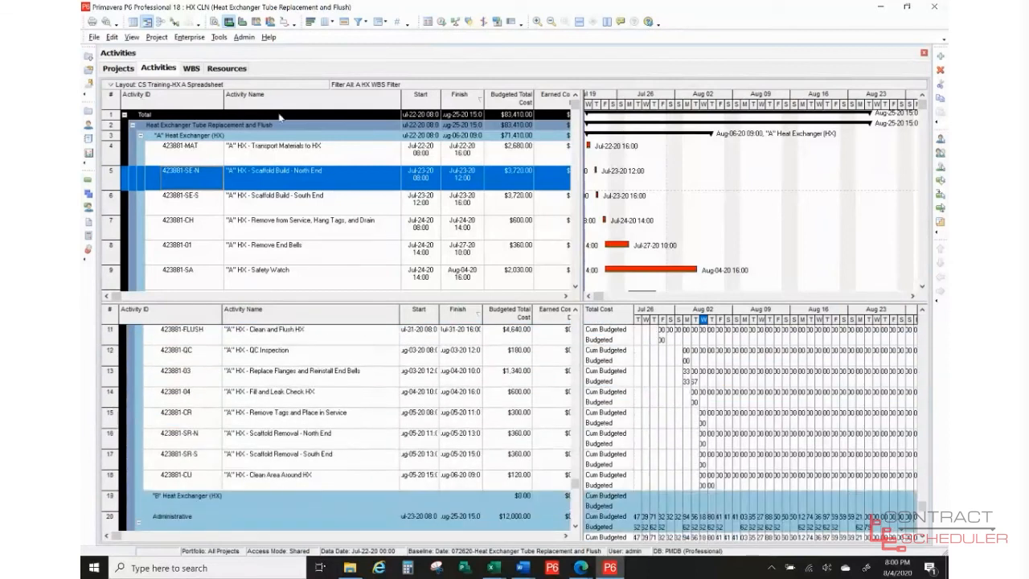
{"action": "left_click", "coordinate": [107, 22]}
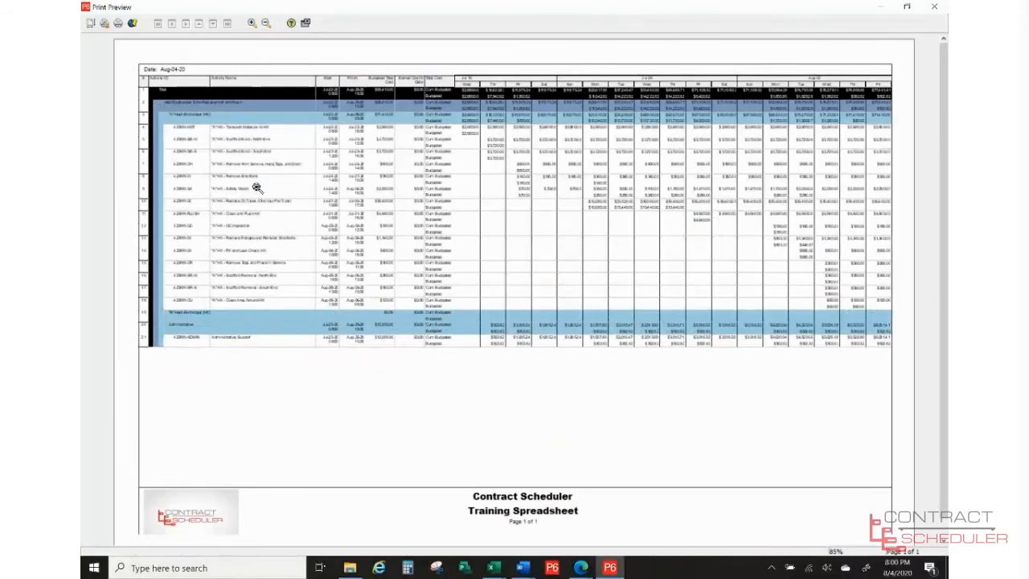
- Include the Activity Table and Gantt Chart in the printout, making the preview 2 pages
{"action": "left_click", "coordinate": [91, 24]}
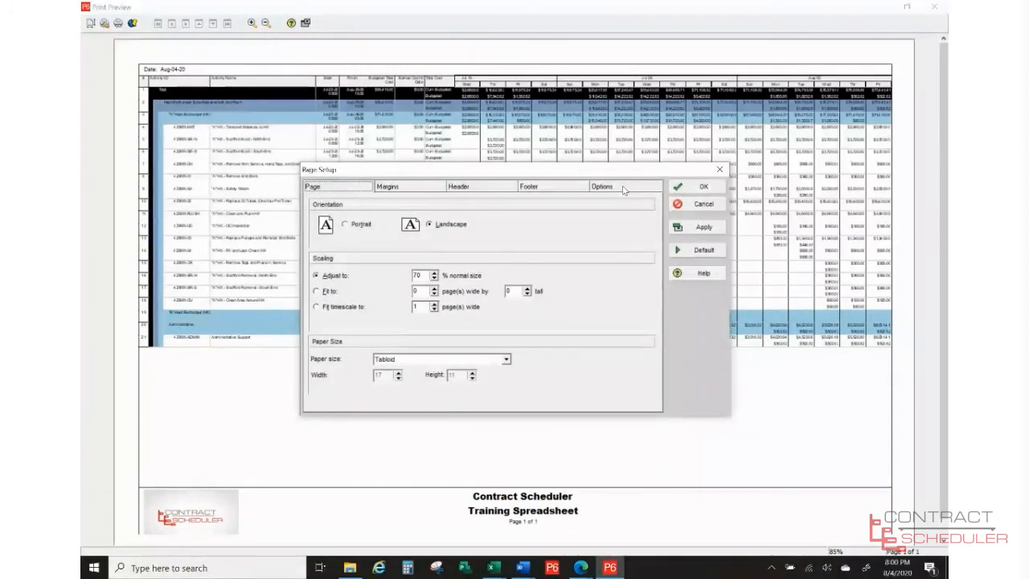
{"action": "left_click", "coordinate": [624, 190]}
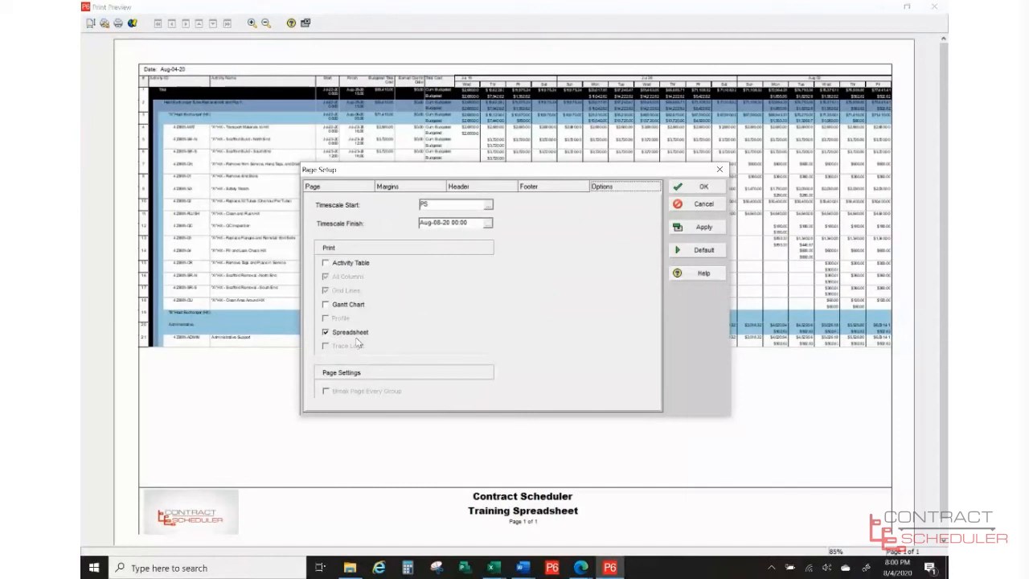
{"action": "left_click", "coordinate": [341, 265]}
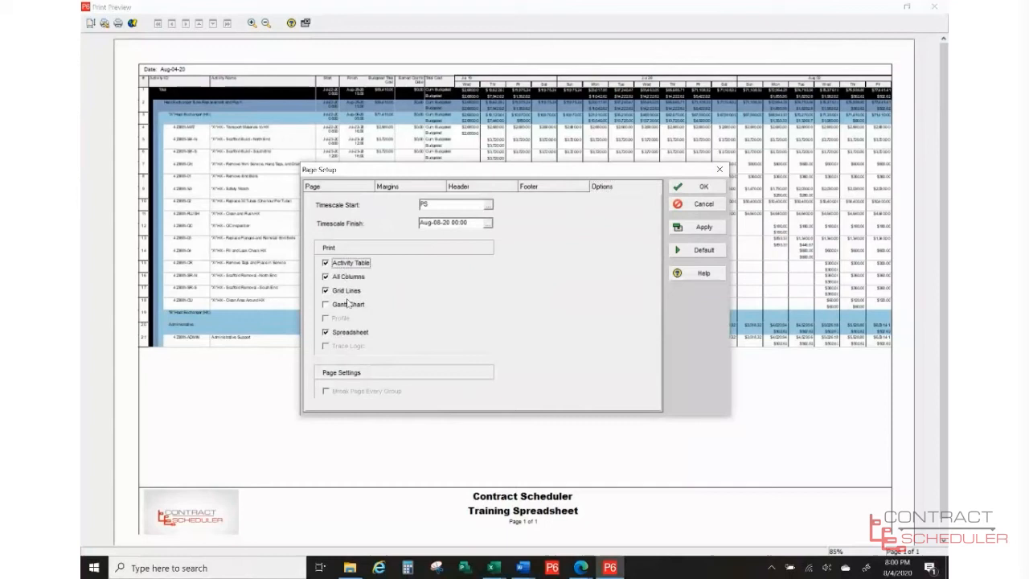
{"action": "left_click", "coordinate": [349, 306]}
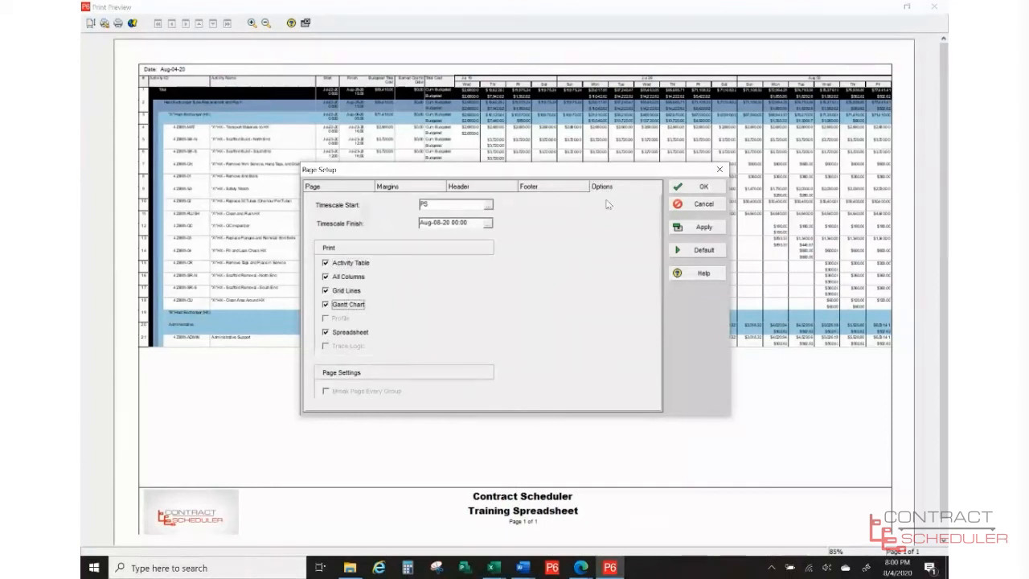
{"action": "left_click", "coordinate": [691, 189]}
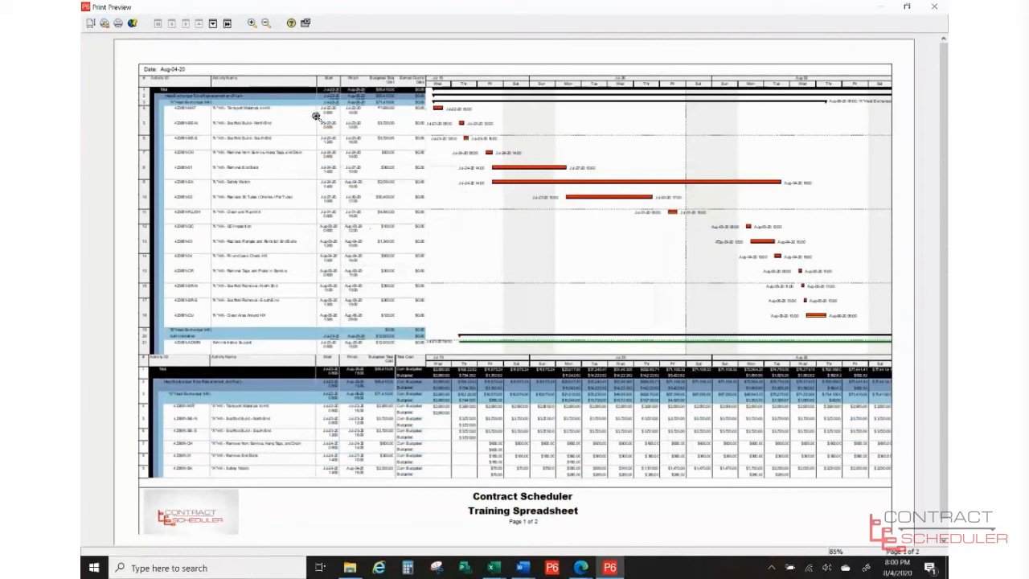
- Remove the Activity Table and Gantt Chart from the printout again, then close the preview
{"action": "left_click", "coordinate": [92, 24]}
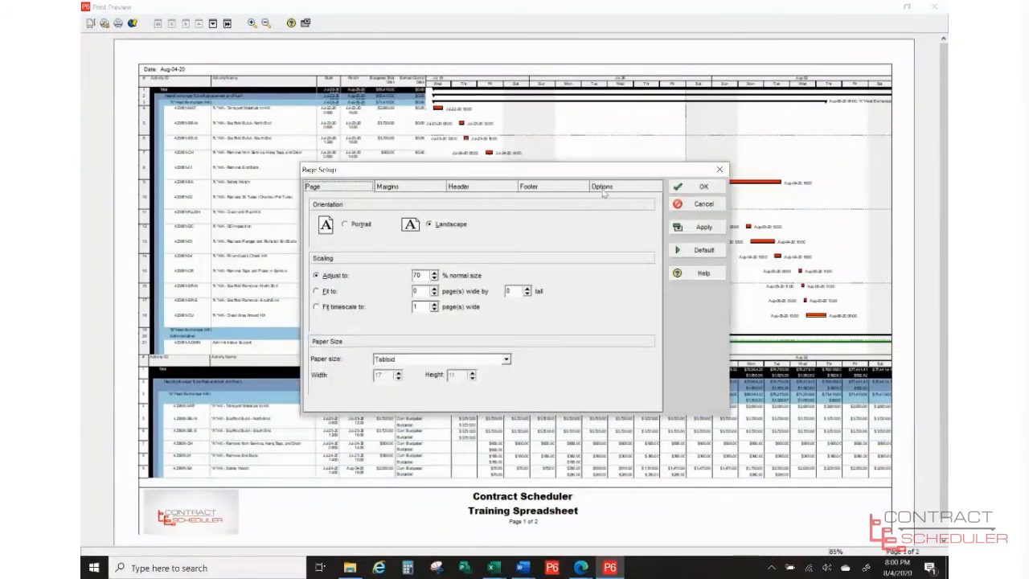
{"action": "left_click", "coordinate": [603, 191]}
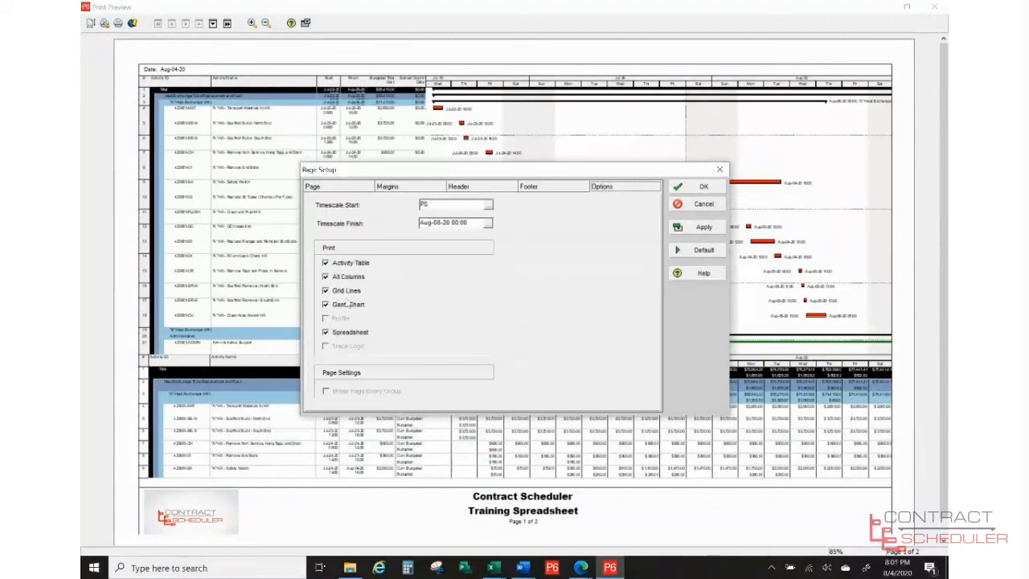
{"action": "left_click", "coordinate": [344, 265]}
{"action": "left_click", "coordinate": [341, 305]}
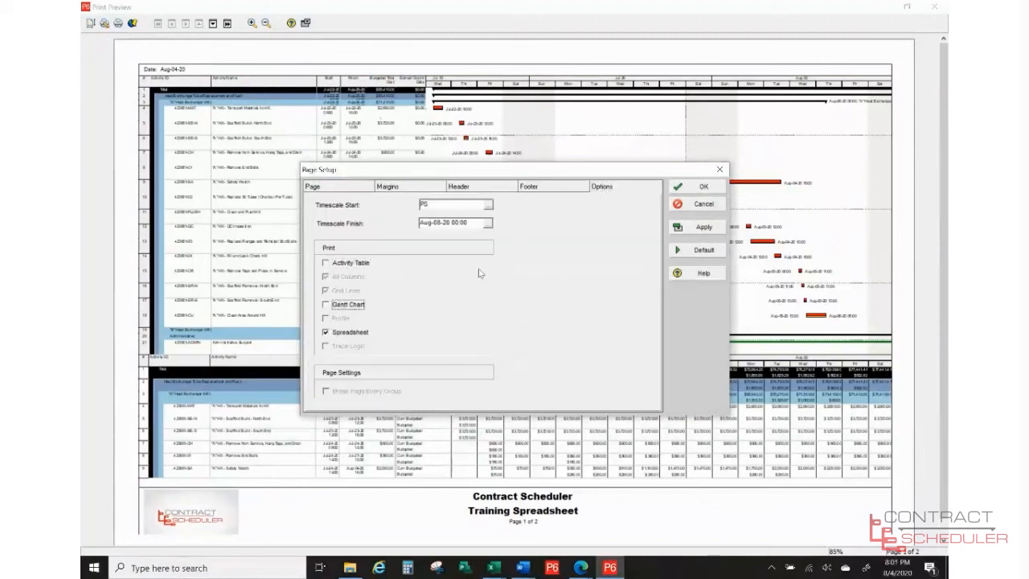
{"action": "left_click", "coordinate": [691, 186]}
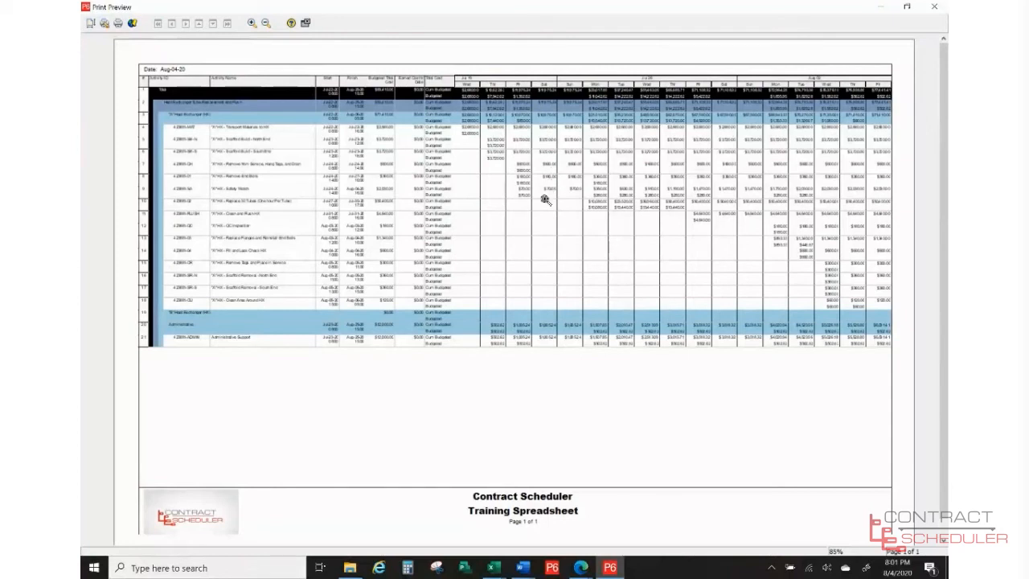
{"action": "left_click", "coordinate": [306, 26]}
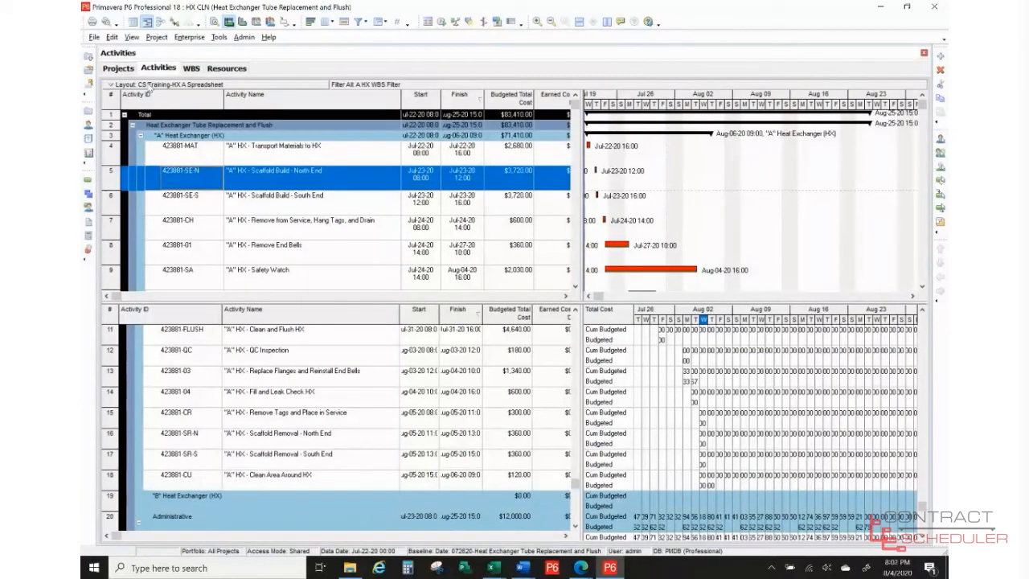
- Load the CS Training-HX Resource Spreadsheet layout, declining to save the current layout's changes
{"action": "left_click", "coordinate": [150, 86]}
{"action": "mouse_move", "coordinate": [149, 98]}
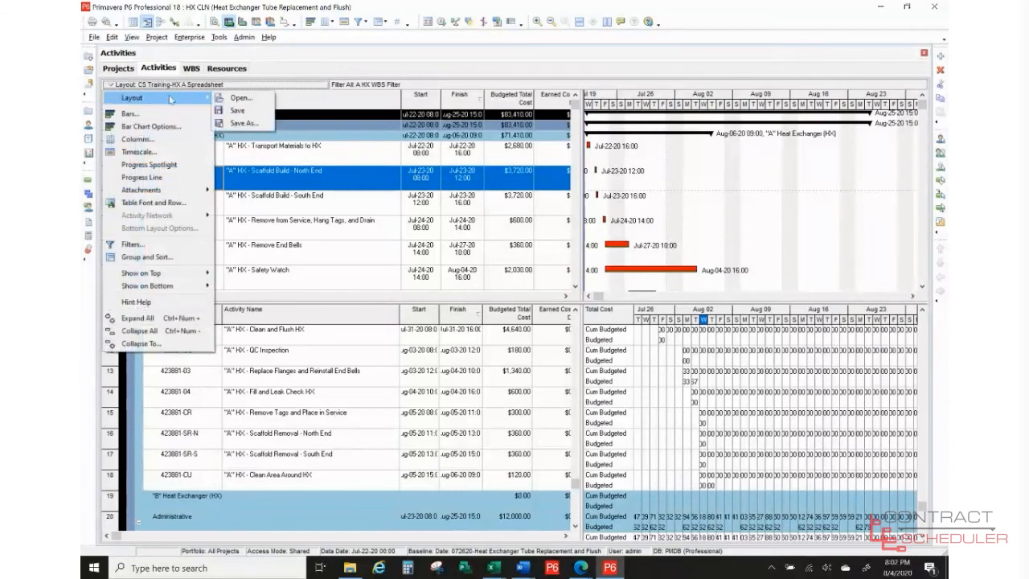
{"action": "left_click", "coordinate": [233, 99]}
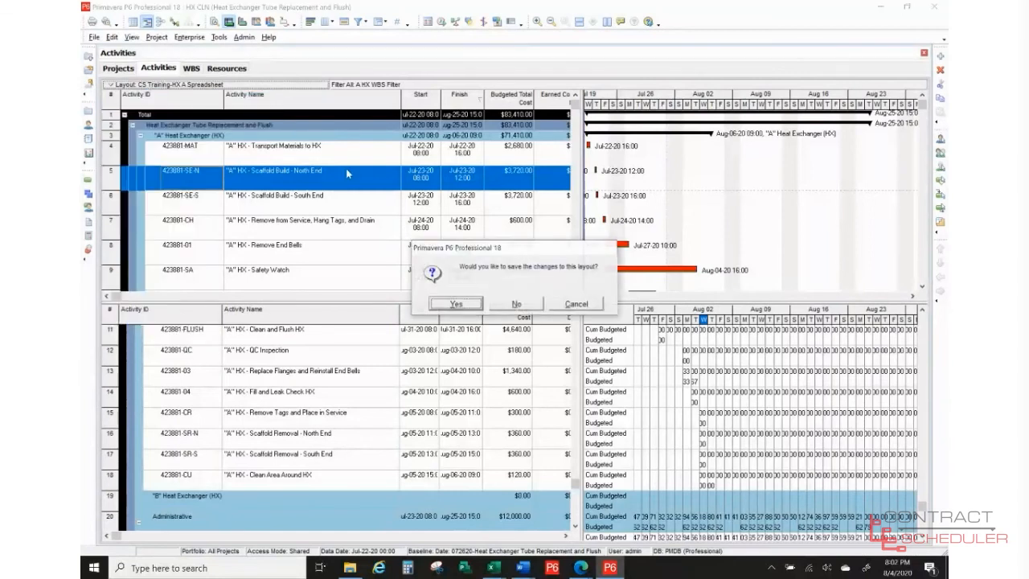
{"action": "left_click", "coordinate": [517, 304]}
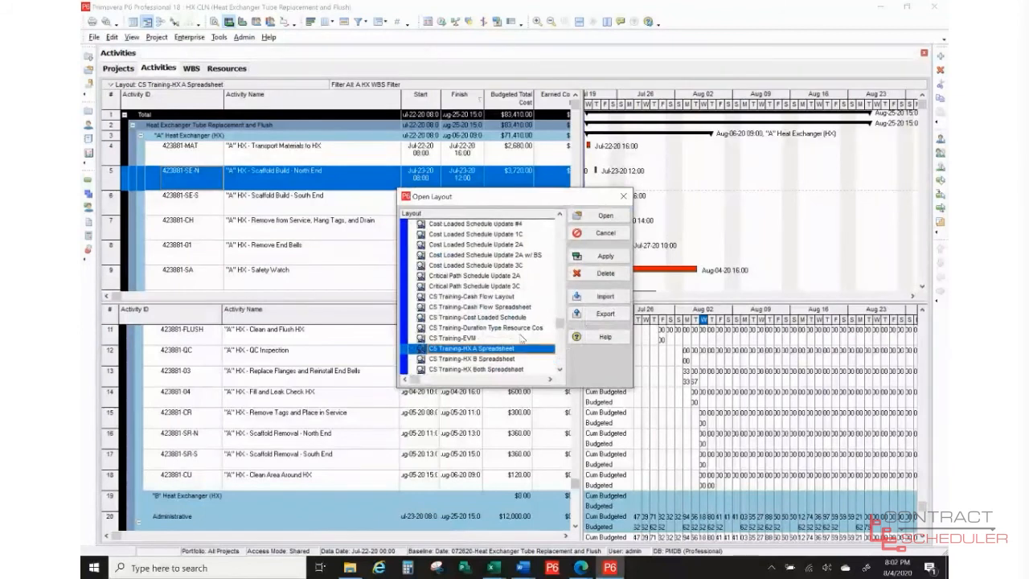
{"action": "scroll", "coordinate": [521, 347], "scroll_direction": "down", "scroll_amount": 1}
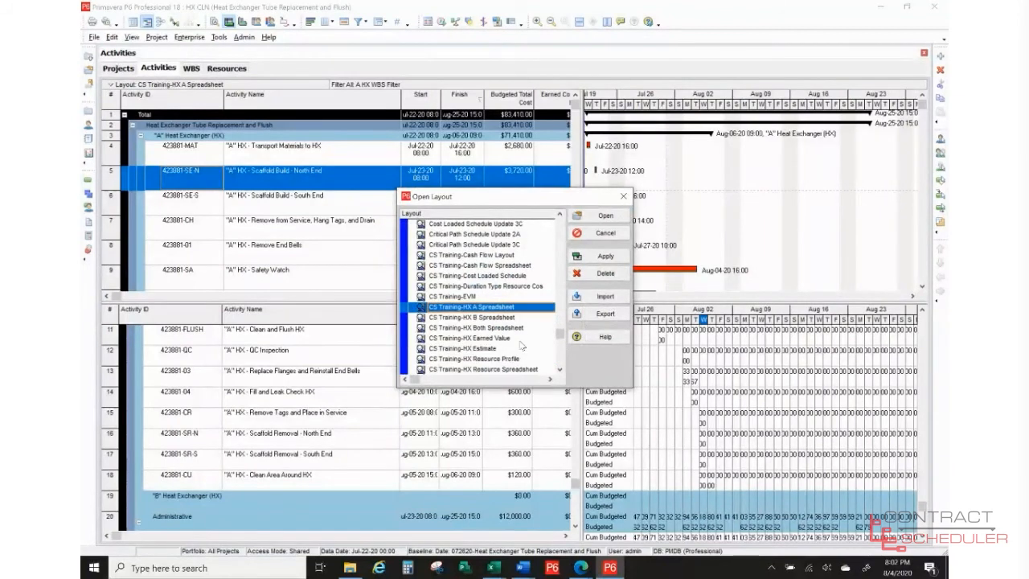
{"action": "scroll", "coordinate": [521, 346], "scroll_direction": "down", "scroll_amount": 1}
{"action": "left_click", "coordinate": [514, 351]}
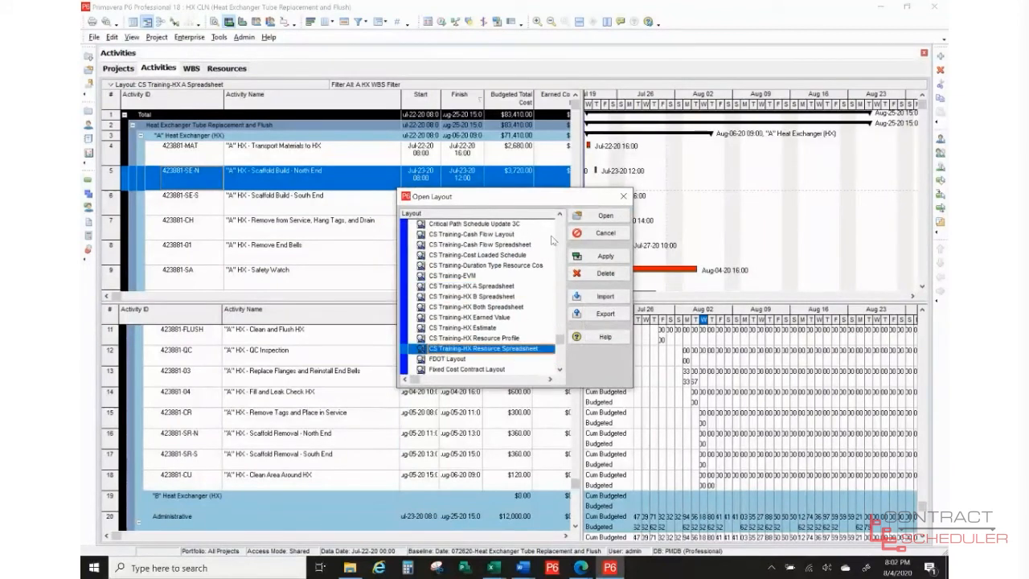
{"action": "left_click", "coordinate": [591, 216]}
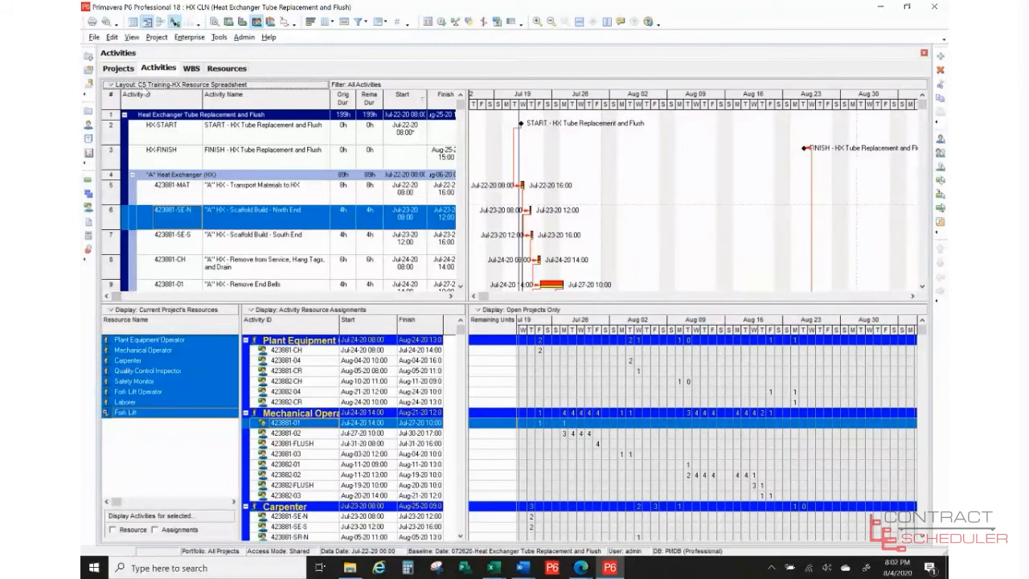
{"action": "left_click", "coordinate": [138, 84]}
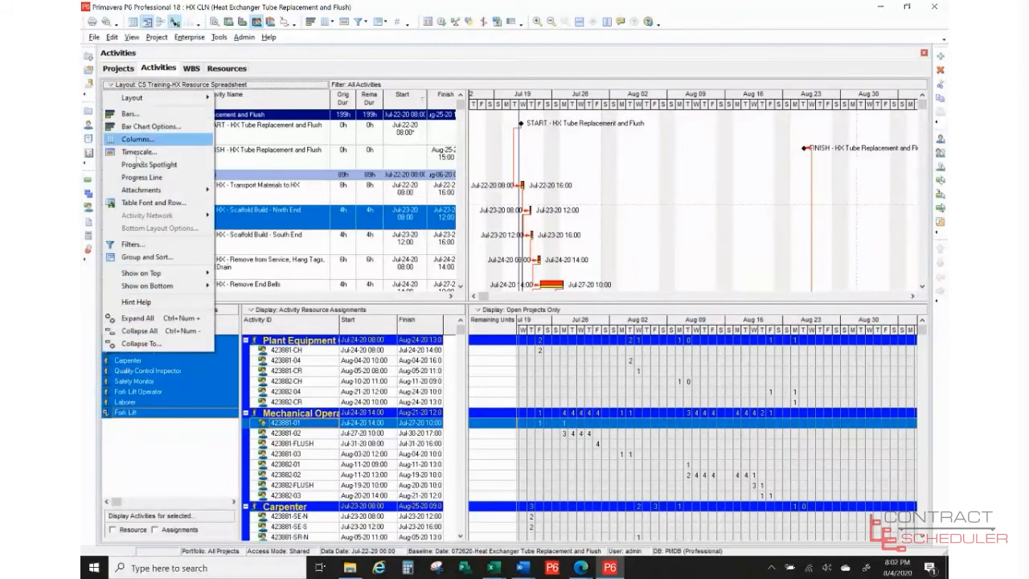
{"action": "mouse_move", "coordinate": [135, 292]}
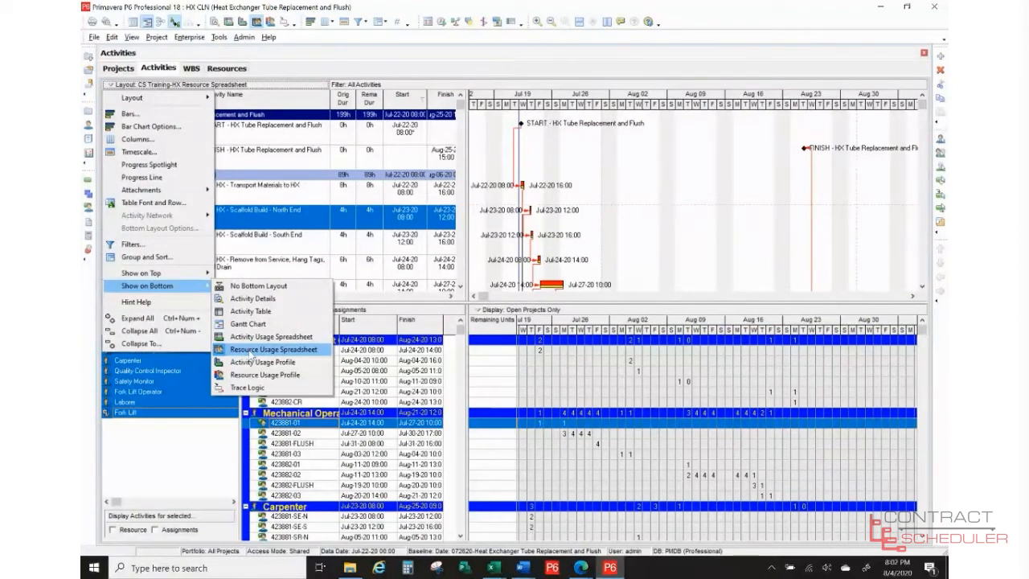
{"action": "left_click", "coordinate": [709, 12]}
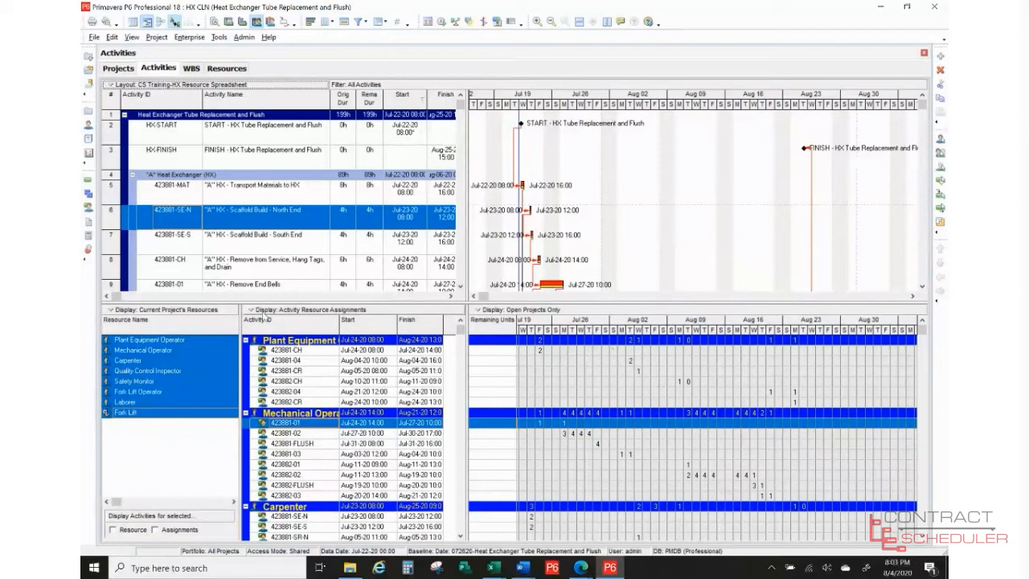
- Collapse All in Activity Resource Assignments, then bring up the resource usage grid's options
{"action": "right_click", "coordinate": [246, 316]}
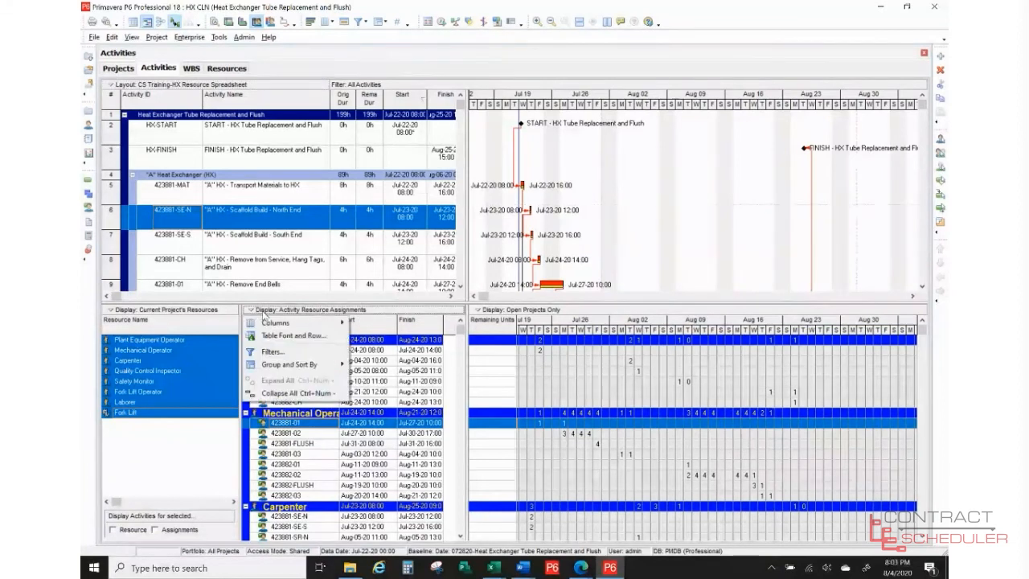
{"action": "left_click", "coordinate": [278, 393]}
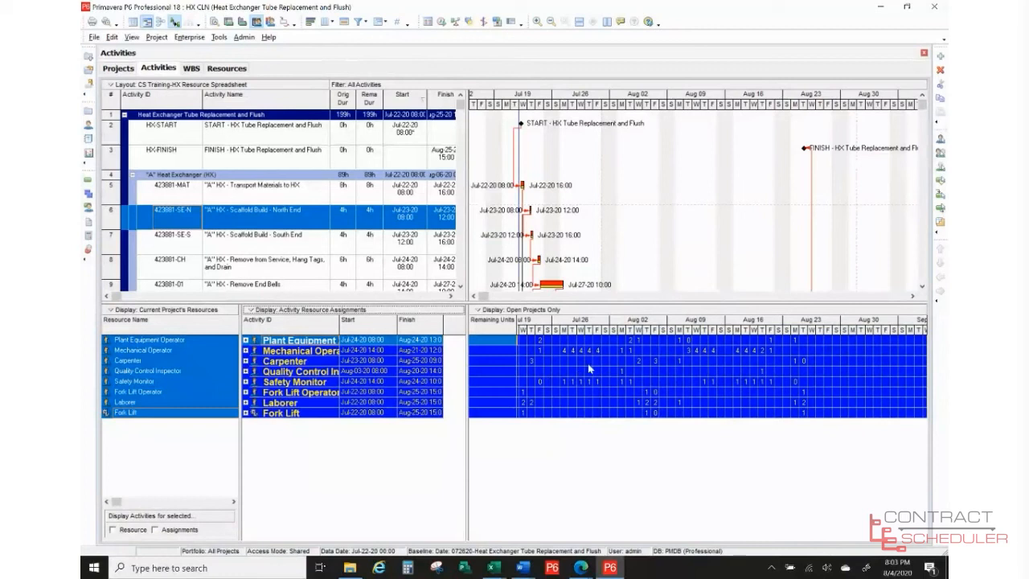
{"action": "right_click", "coordinate": [620, 451]}
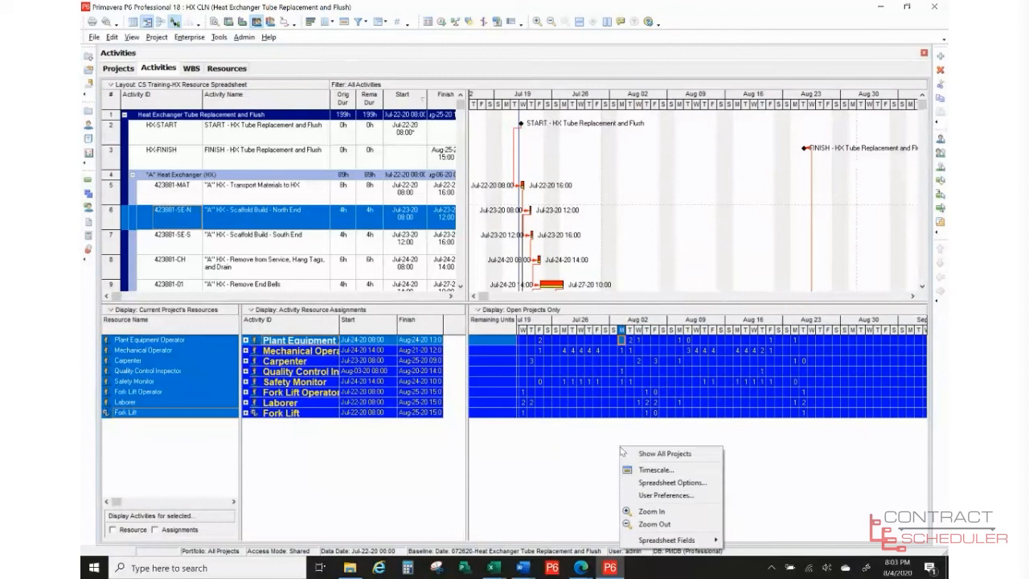
{"action": "left_click", "coordinate": [664, 483]}
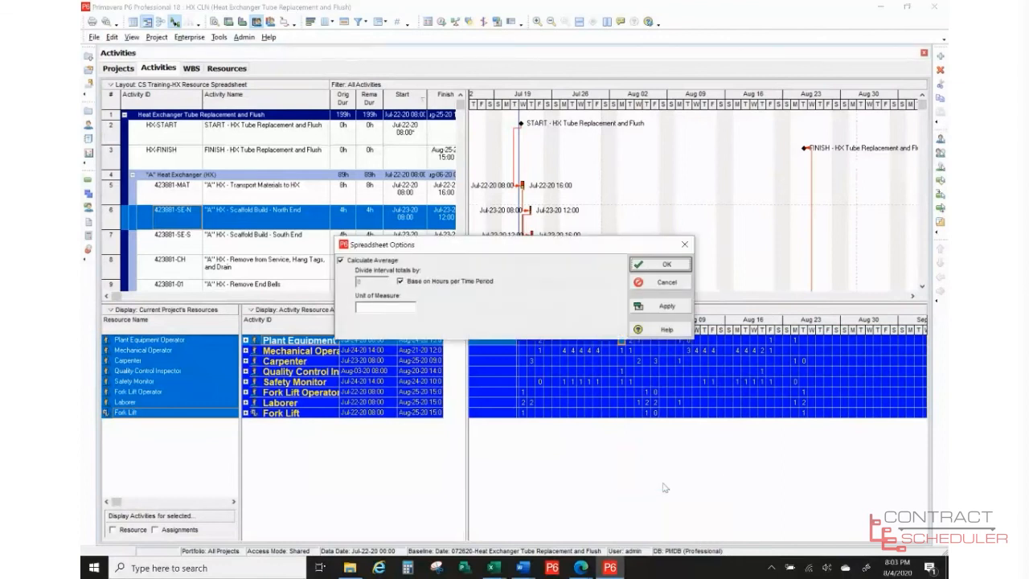
{"action": "left_click", "coordinate": [340, 260]}
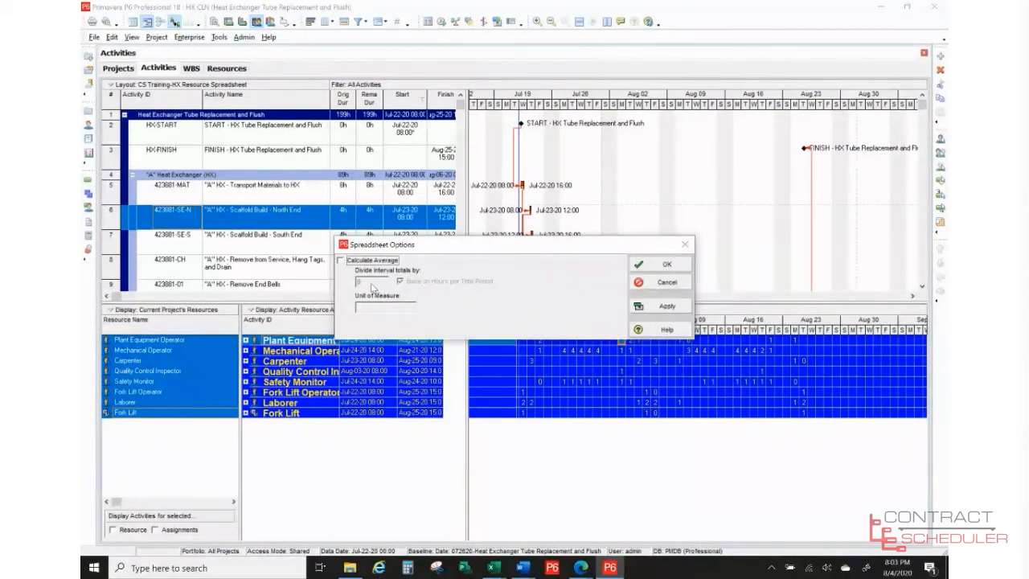
{"action": "left_click", "coordinate": [341, 261]}
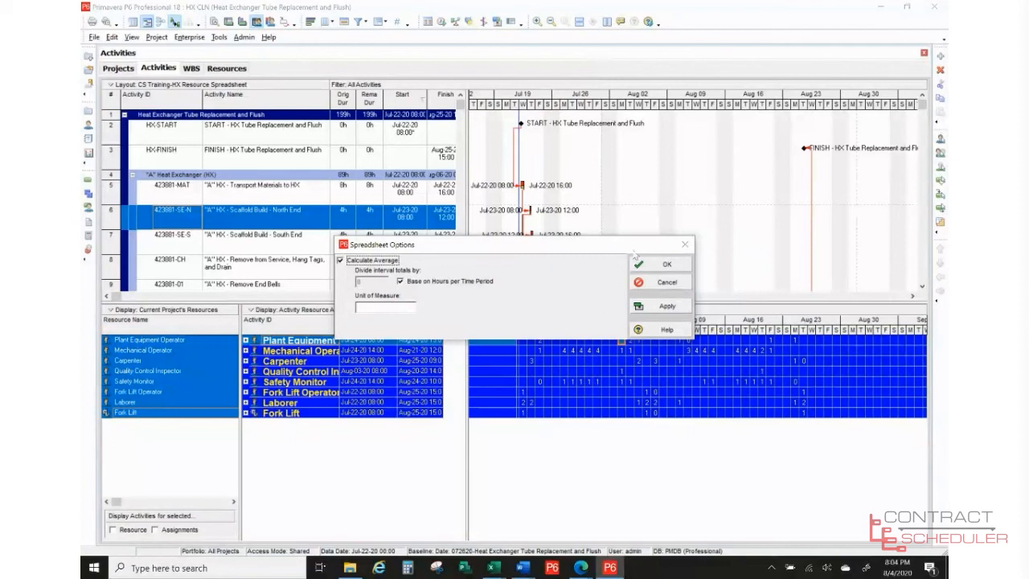
{"action": "left_click", "coordinate": [678, 261]}
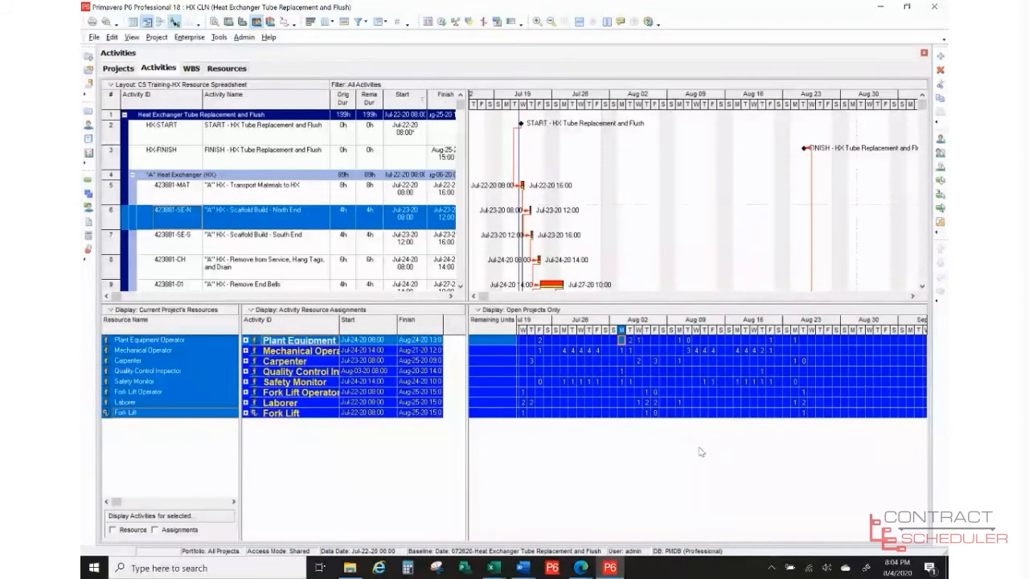
{"action": "right_click", "coordinate": [701, 452]}
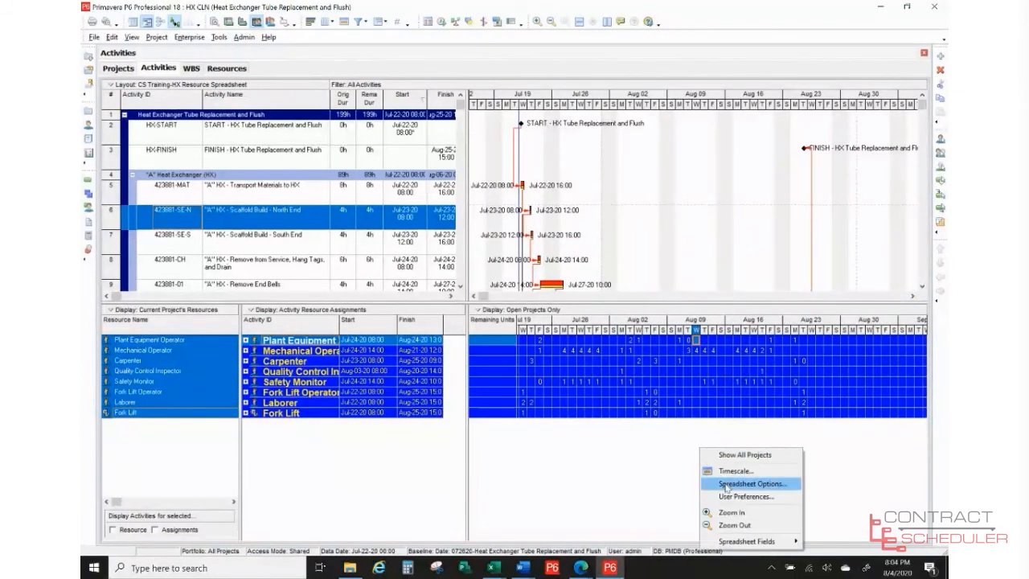
{"action": "left_click", "coordinate": [644, 479]}
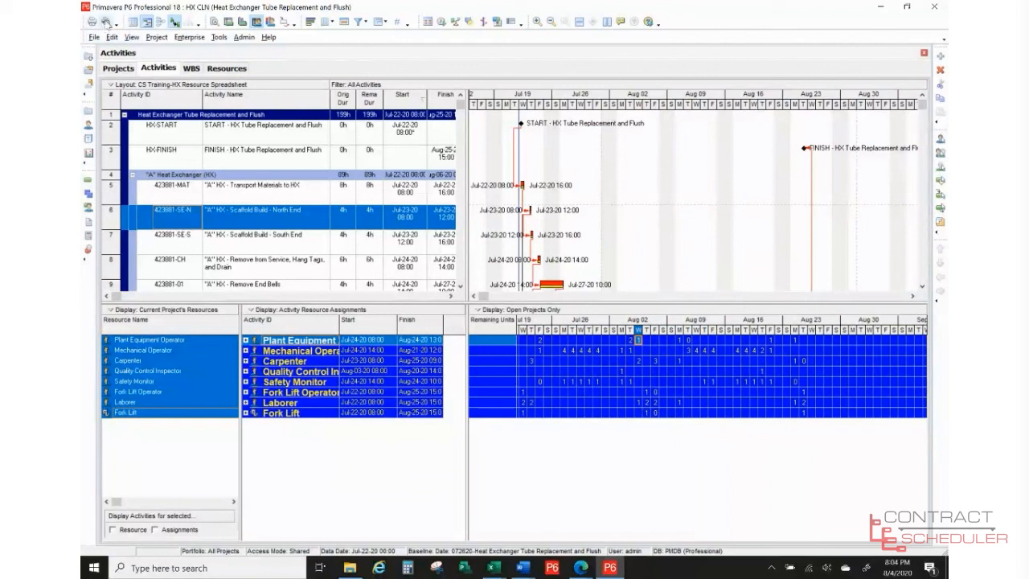
- Print-preview the CS Training-HX Resource Spreadsheet layout and check its second page
{"action": "left_click", "coordinate": [107, 23]}
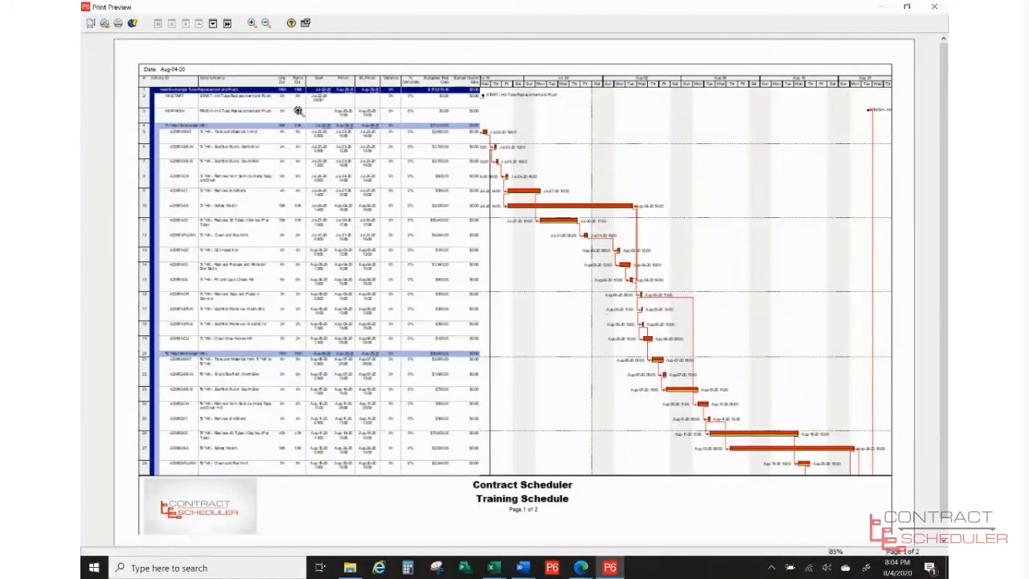
{"action": "left_click", "coordinate": [213, 24]}
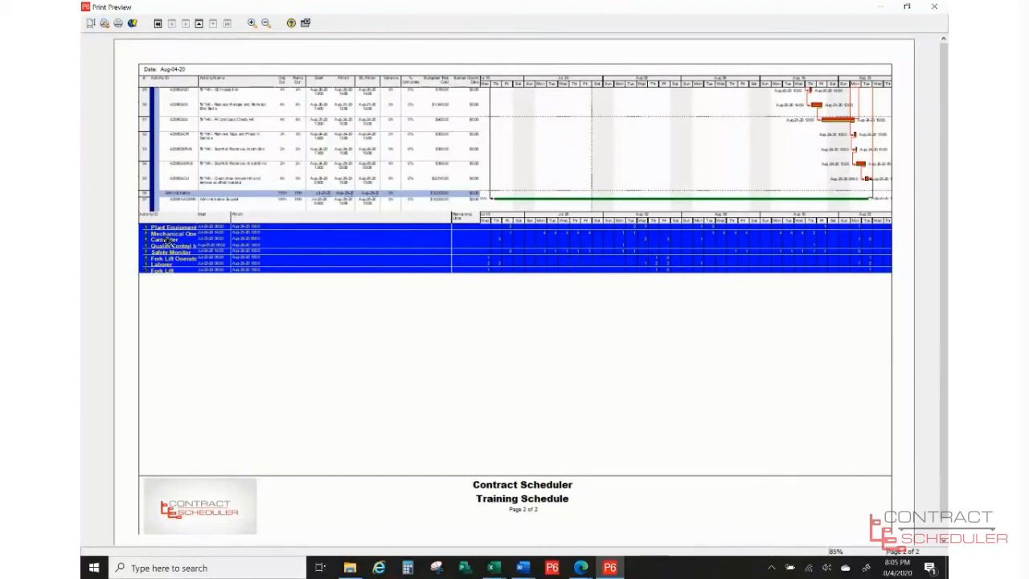
- Exclude the Activity Table and Gantt Chart in Page Setup options, then close the preview
{"action": "left_click", "coordinate": [90, 24]}
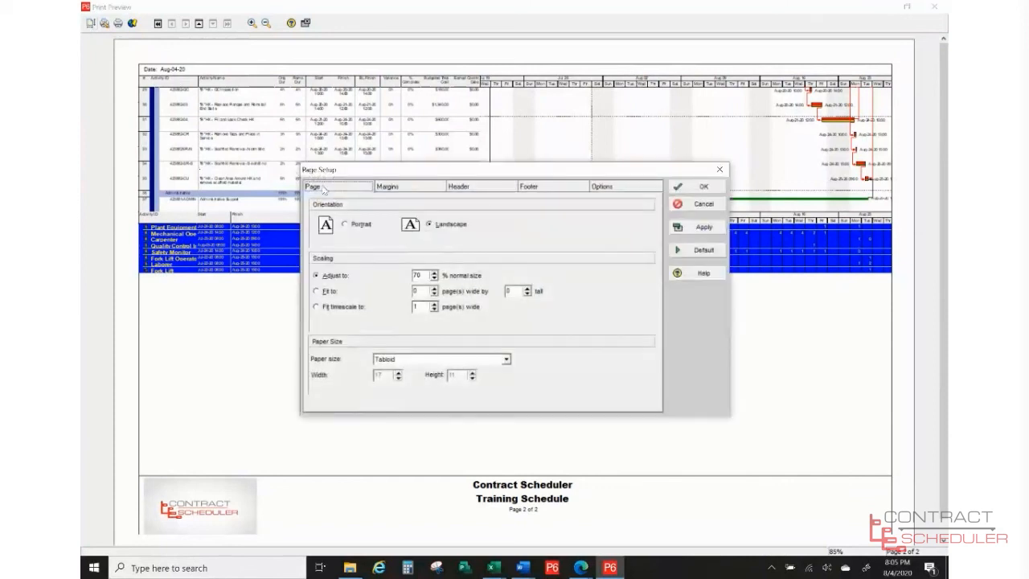
{"action": "left_click", "coordinate": [625, 187]}
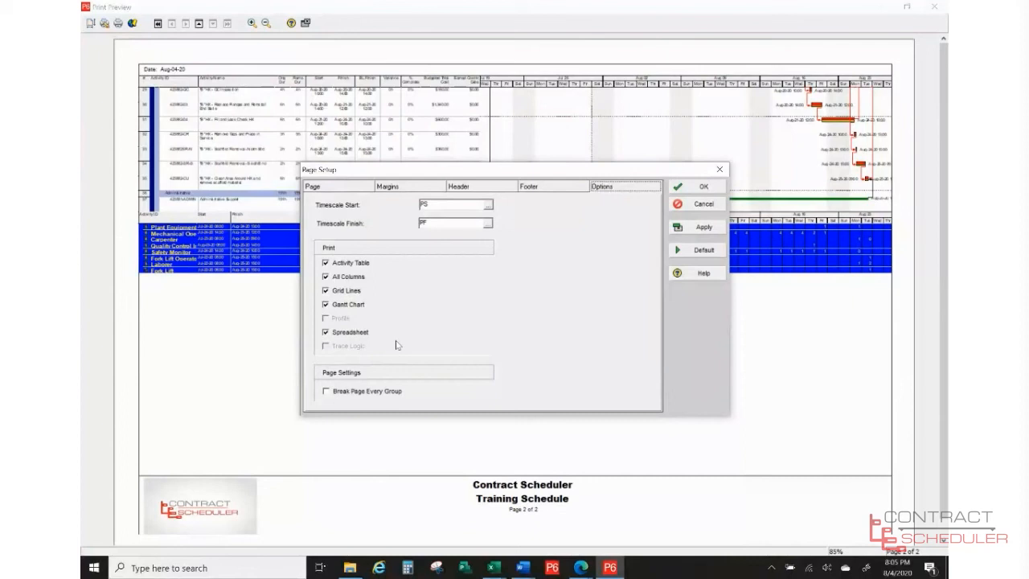
{"action": "left_click", "coordinate": [351, 262]}
{"action": "left_click", "coordinate": [329, 306]}
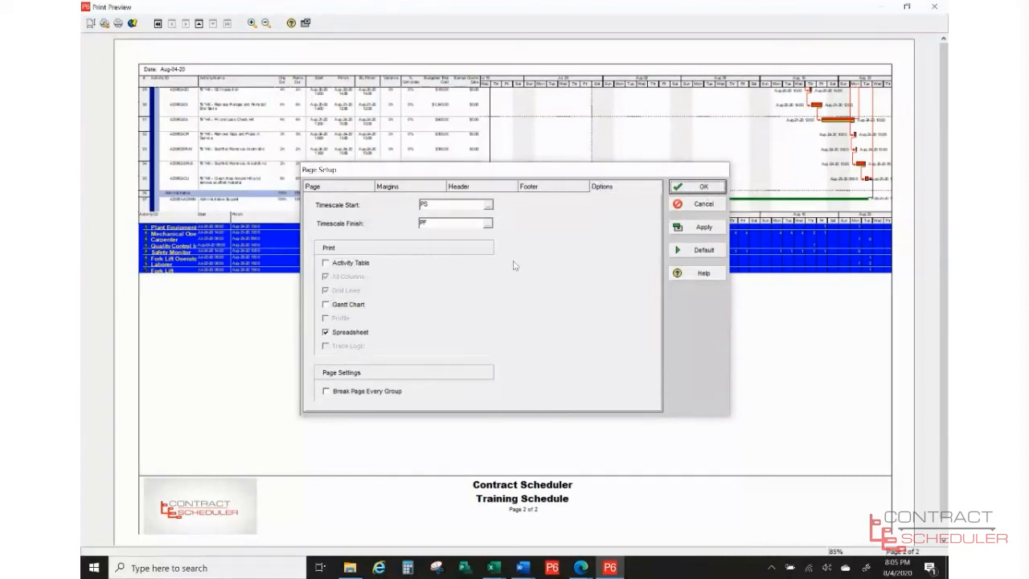
{"action": "key", "text": "Return"}
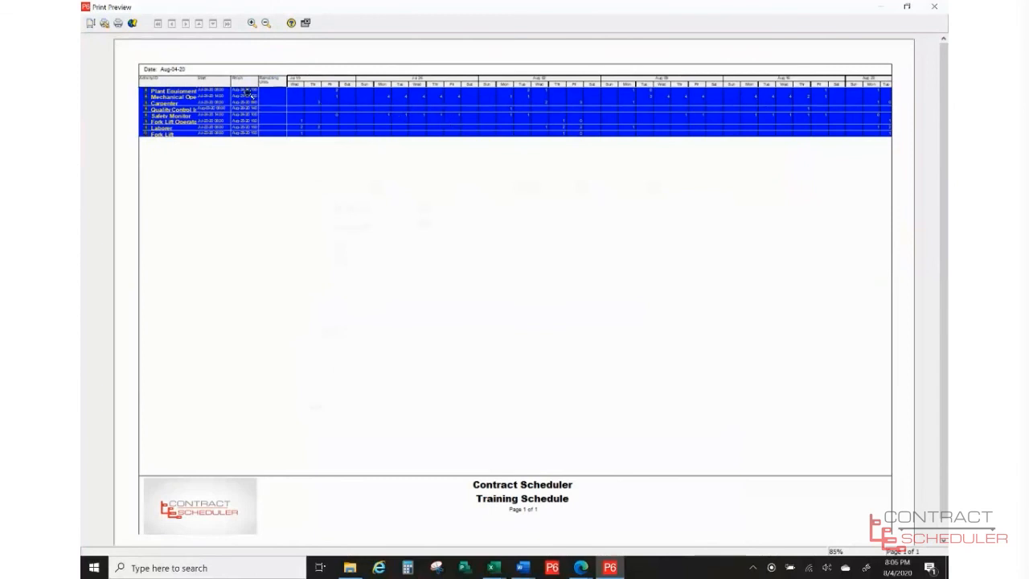
{"action": "left_click", "coordinate": [306, 25]}
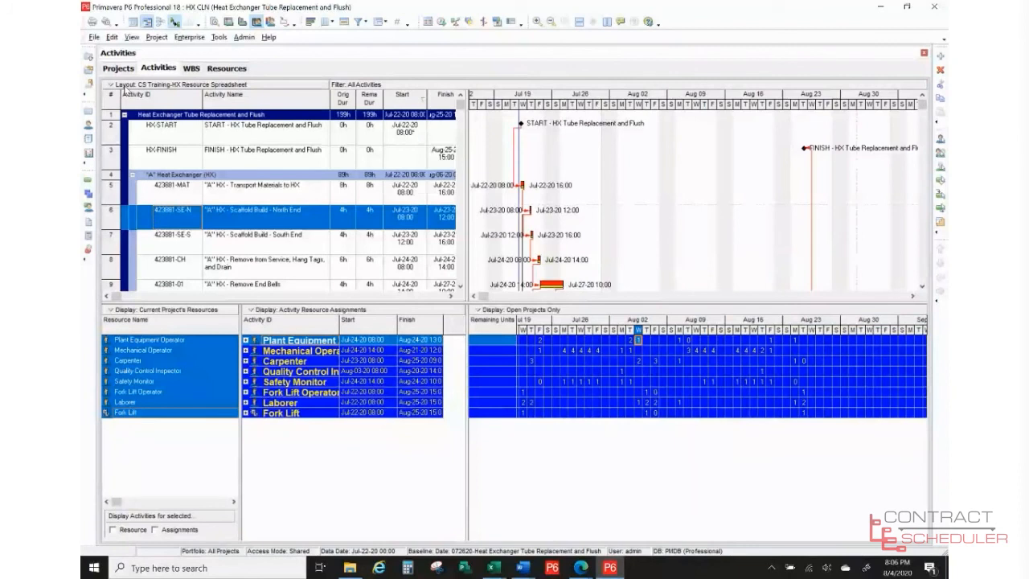
- Load the CS Training-HX Resource Profile layout, dismissing the save-changes prompt
{"action": "left_click", "coordinate": [124, 85]}
{"action": "mouse_move", "coordinate": [185, 97]}
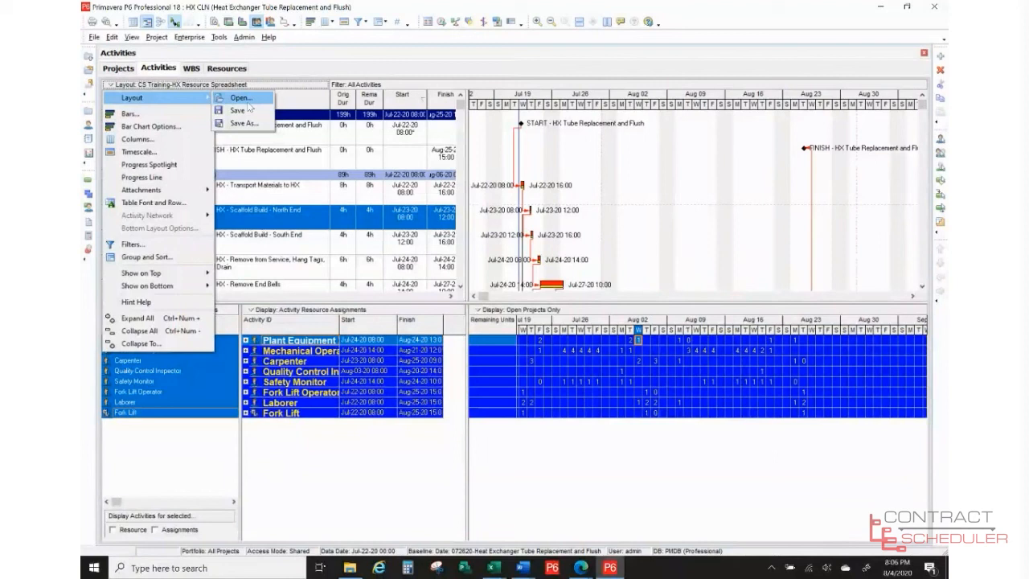
{"action": "left_click", "coordinate": [247, 100]}
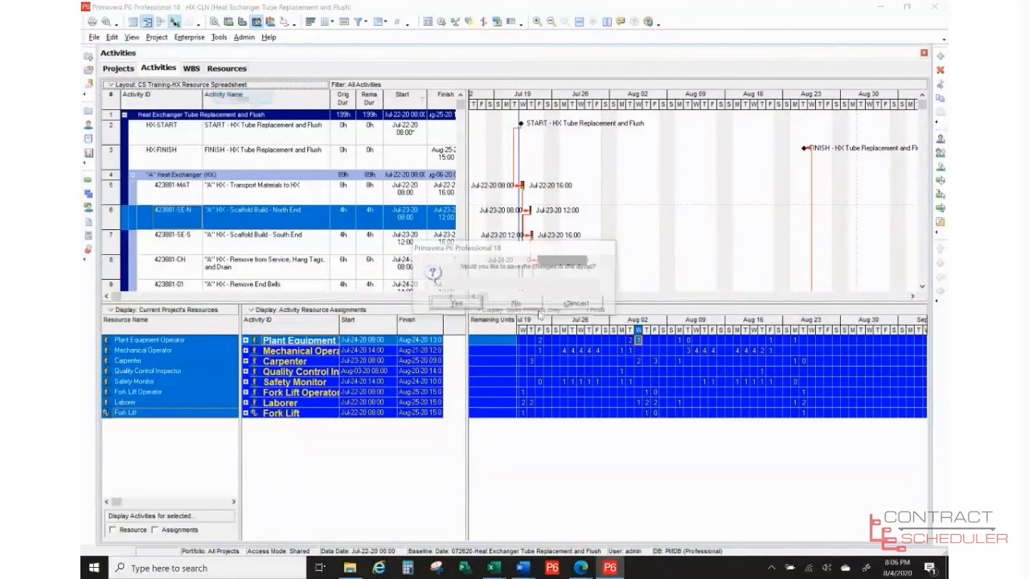
{"action": "left_click", "coordinate": [523, 309]}
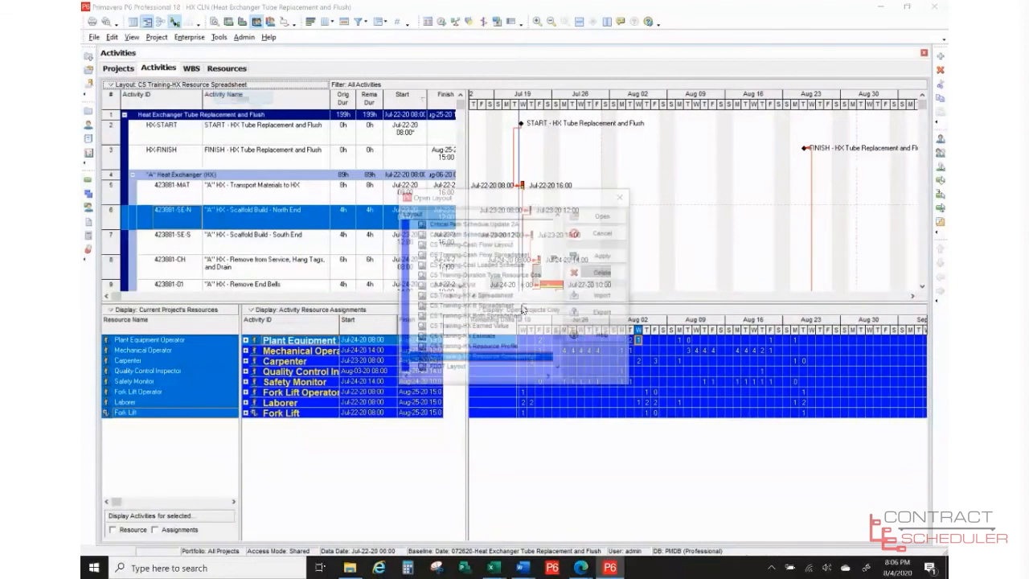
{"action": "left_click", "coordinate": [506, 349]}
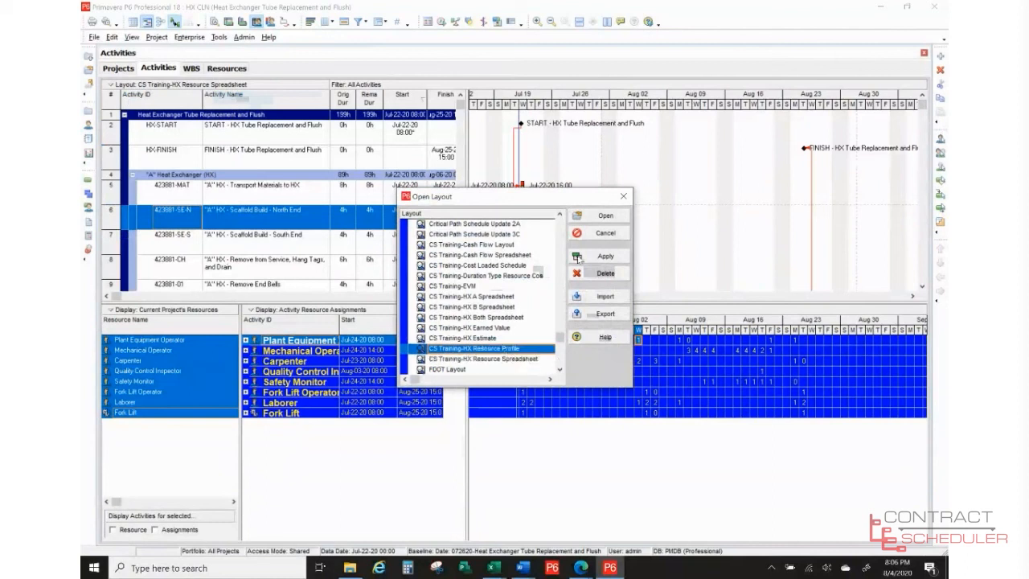
{"action": "left_click", "coordinate": [591, 217]}
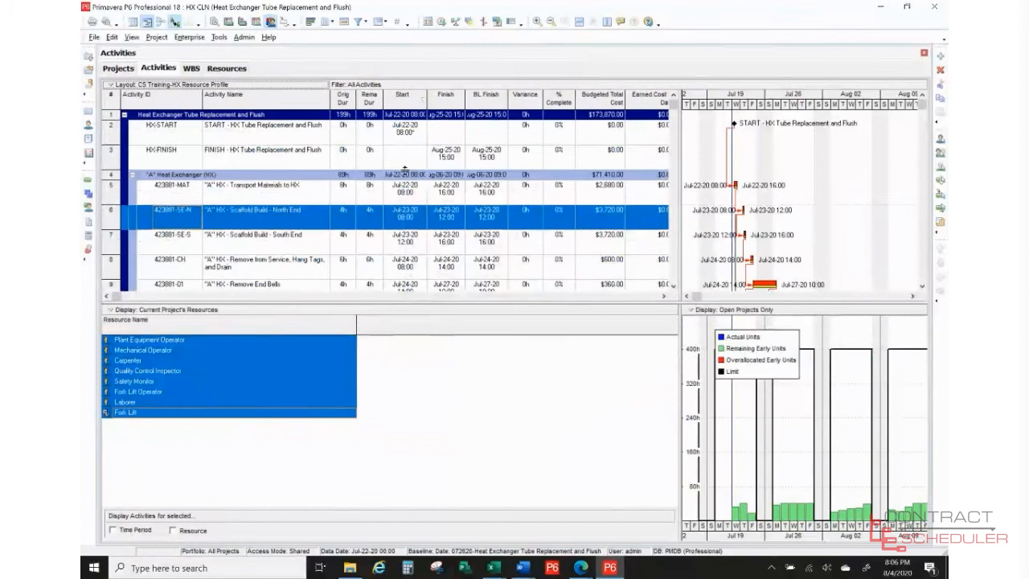
- Show the Resource Usage Profile on the bottom and compare Plant Equipment Operator with all resources
{"action": "left_click", "coordinate": [139, 85]}
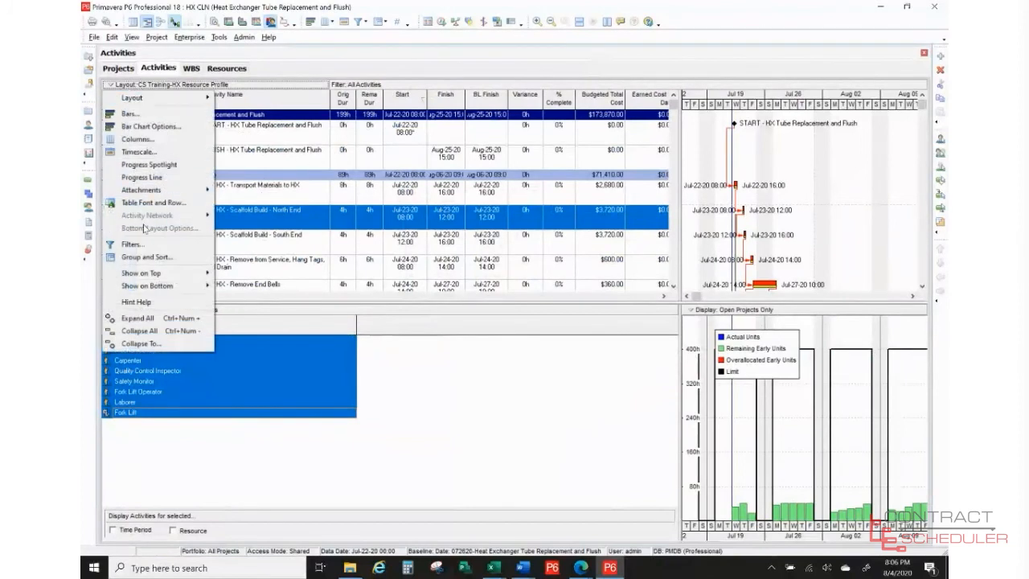
{"action": "mouse_move", "coordinate": [155, 285]}
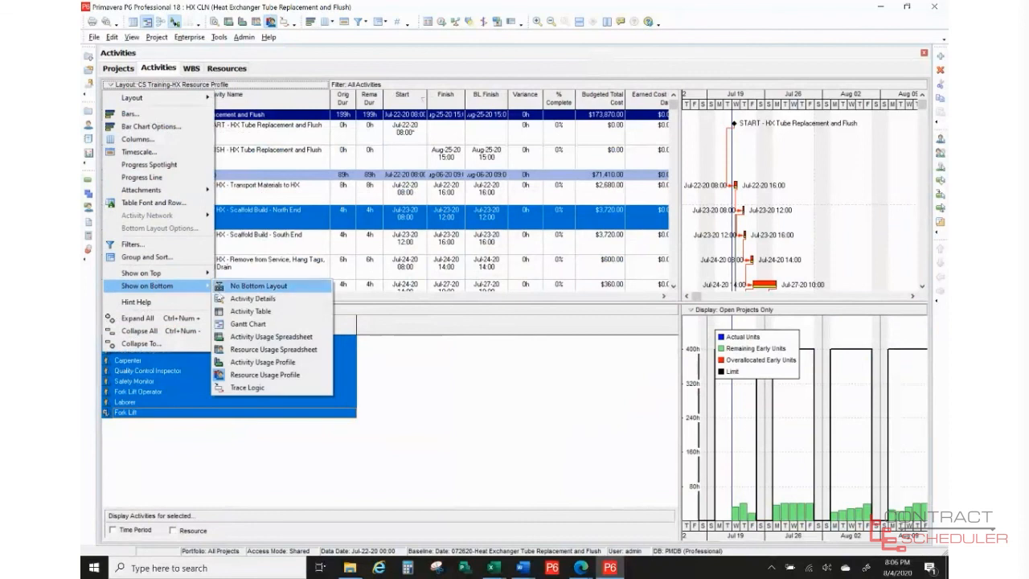
{"action": "left_click", "coordinate": [237, 378]}
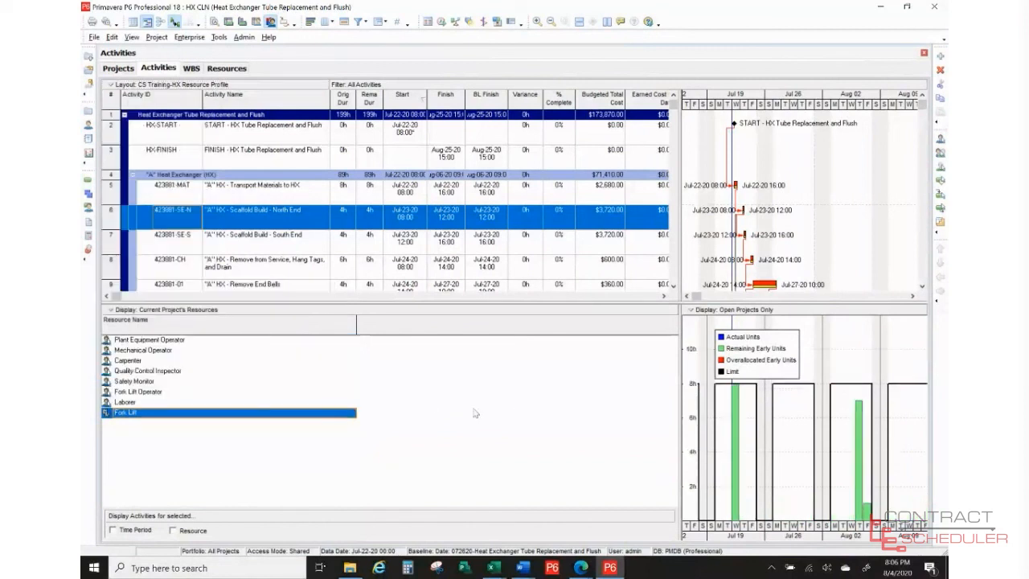
{"action": "left_click", "coordinate": [143, 342]}
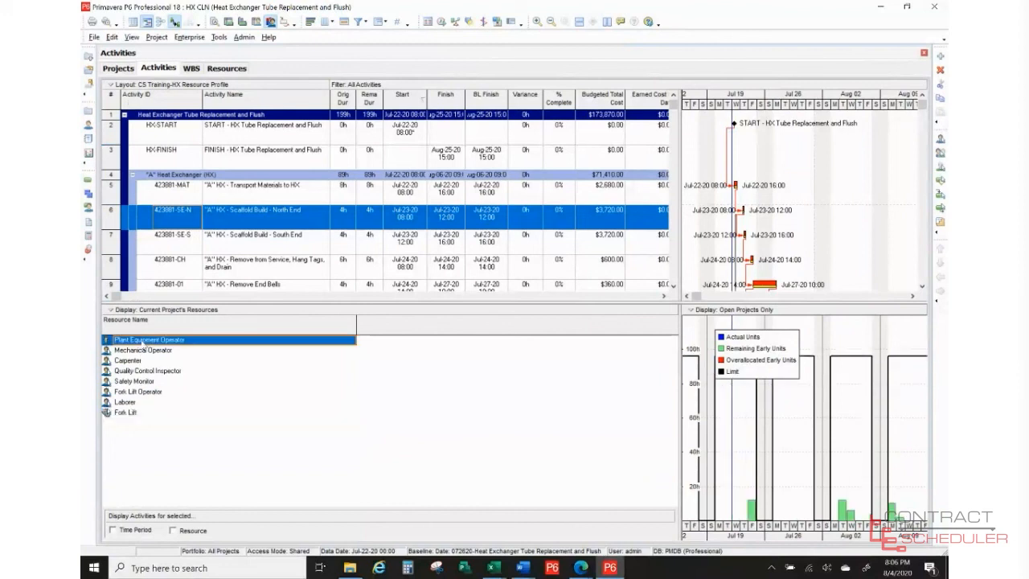
{"action": "left_click", "coordinate": [133, 412], "text": "shift"}
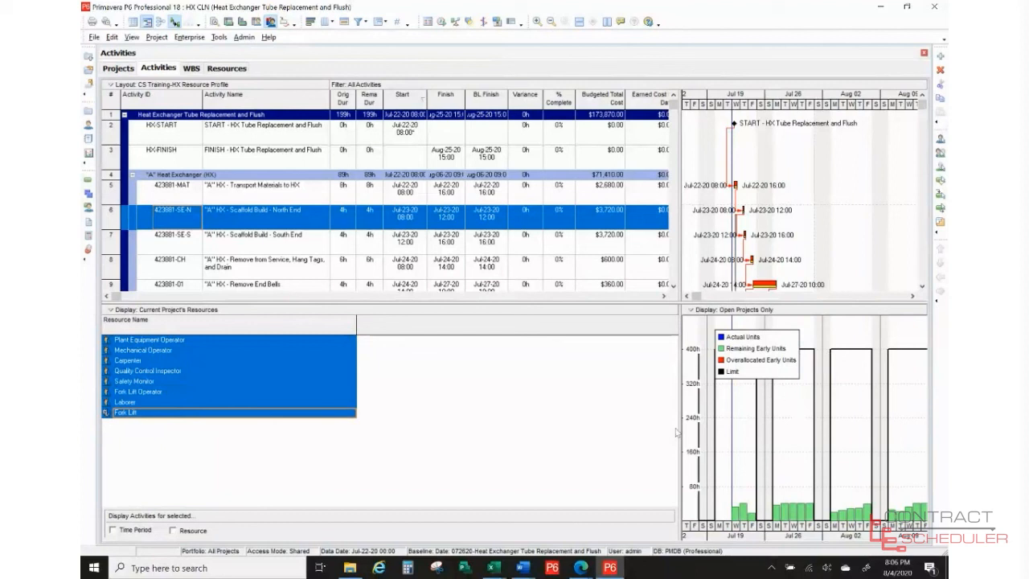
{"action": "left_click", "coordinate": [180, 343]}
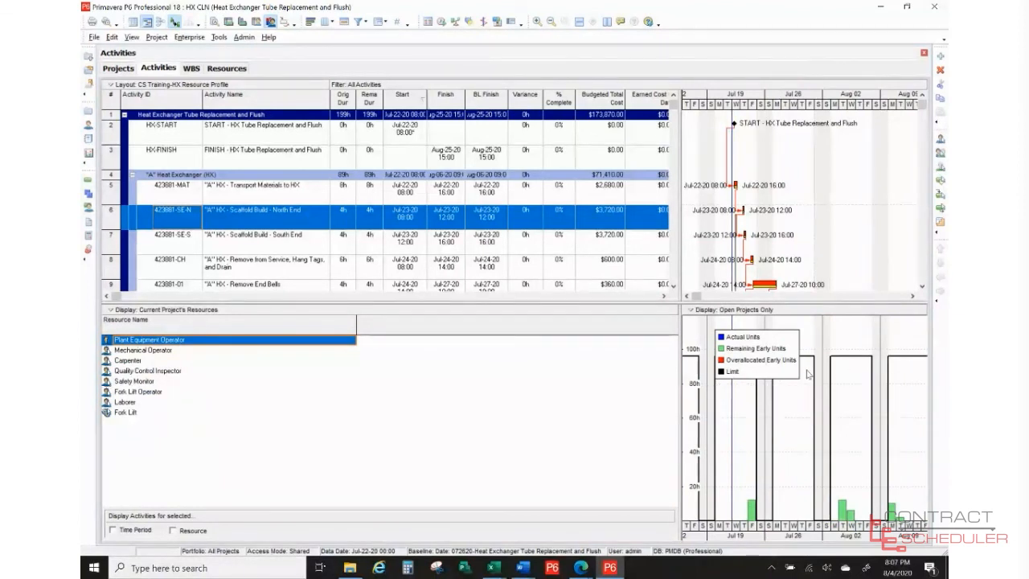
- Review histograms for Mechanical Operator, Carpenter, QC Inspector, Safety Monitor, Fork Lift Operator, Laborer, Fork Lift
{"action": "left_click", "coordinate": [149, 352]}
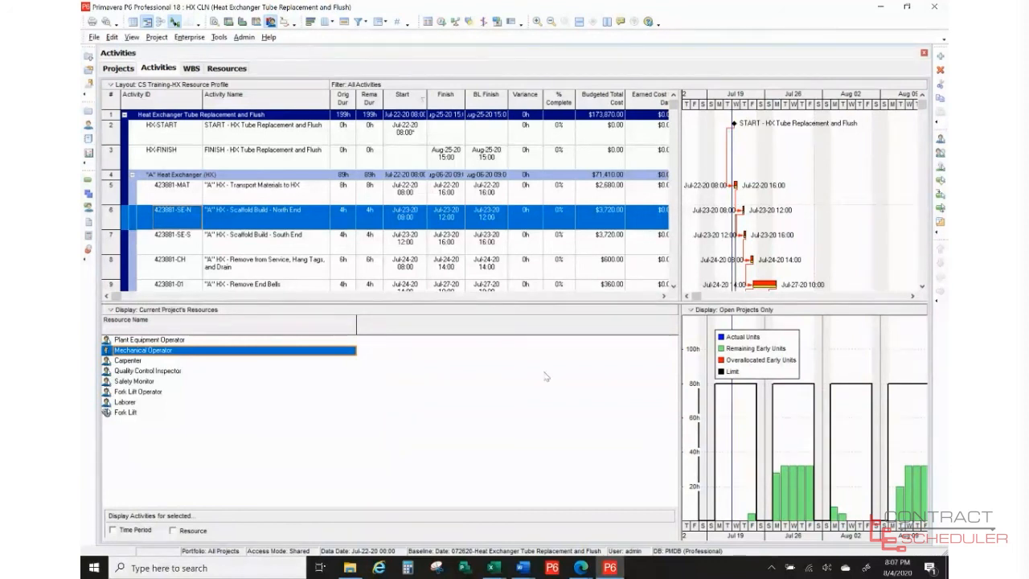
{"action": "left_click", "coordinate": [133, 364]}
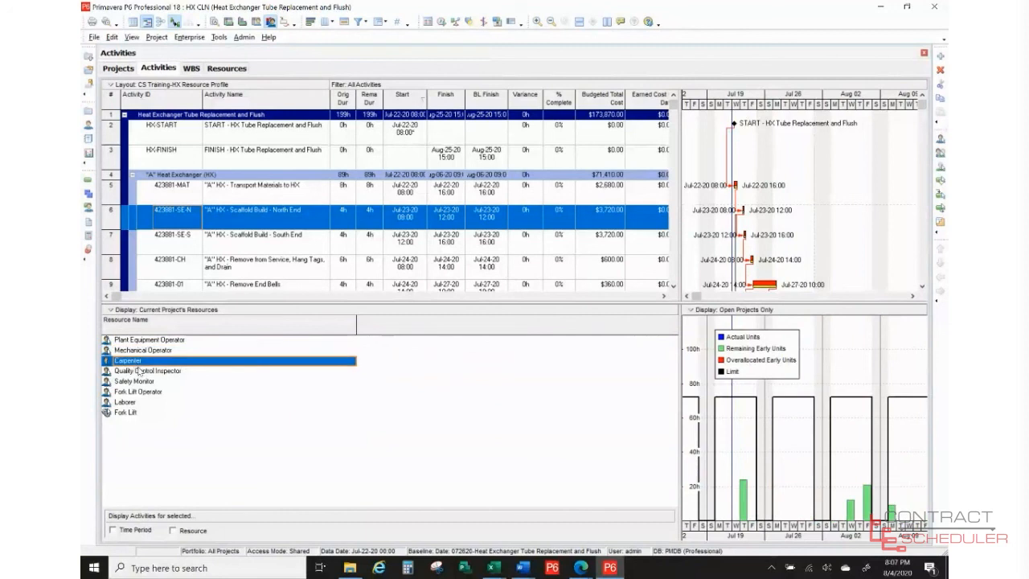
{"action": "left_click", "coordinate": [140, 372]}
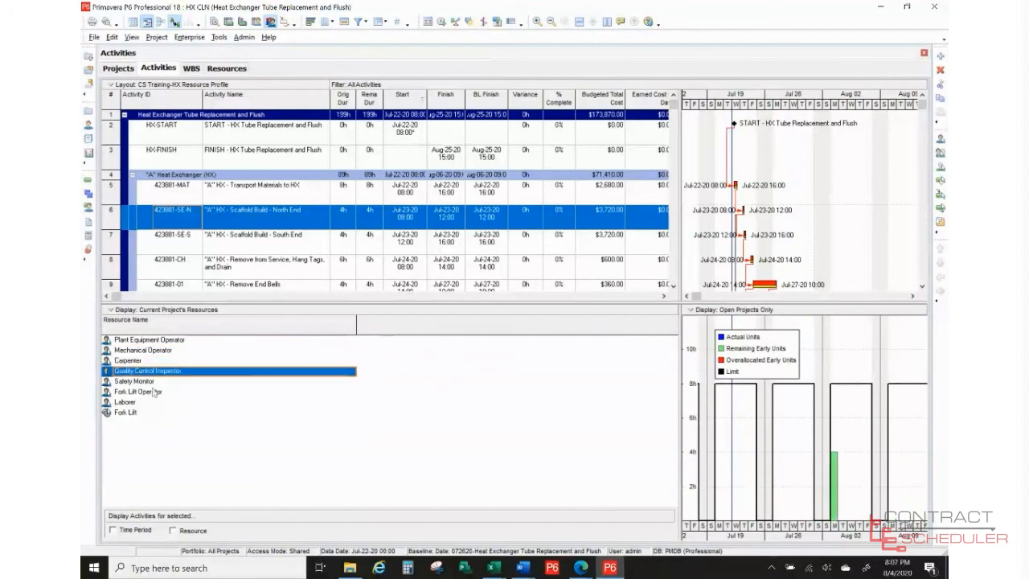
{"action": "left_click", "coordinate": [153, 382]}
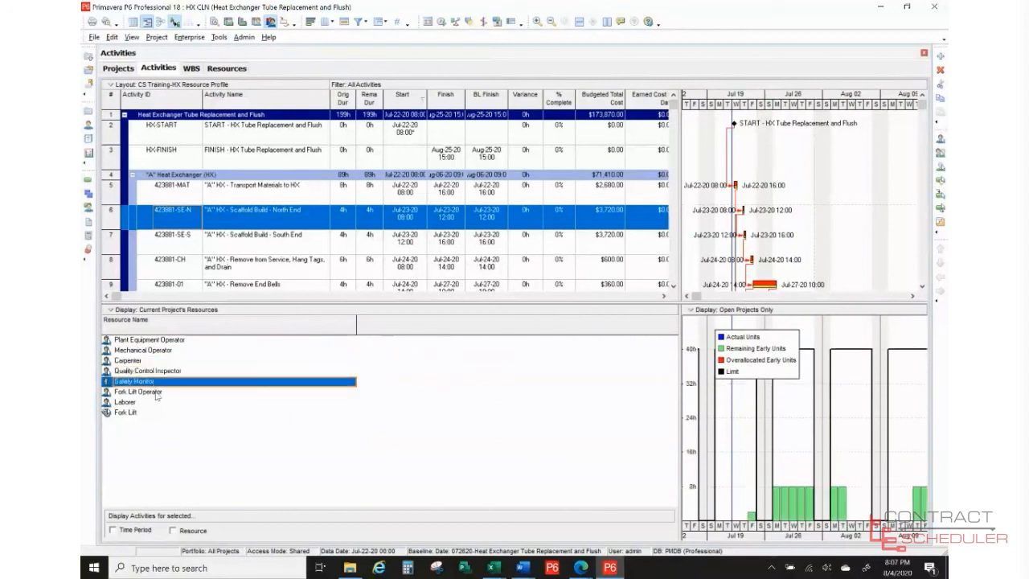
{"action": "left_click", "coordinate": [156, 393]}
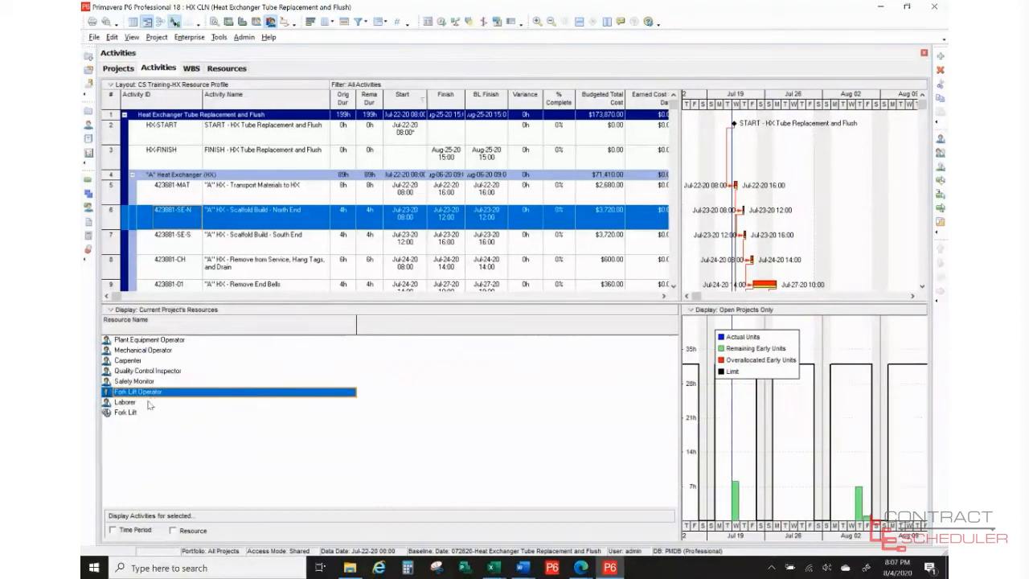
{"action": "left_click", "coordinate": [151, 403]}
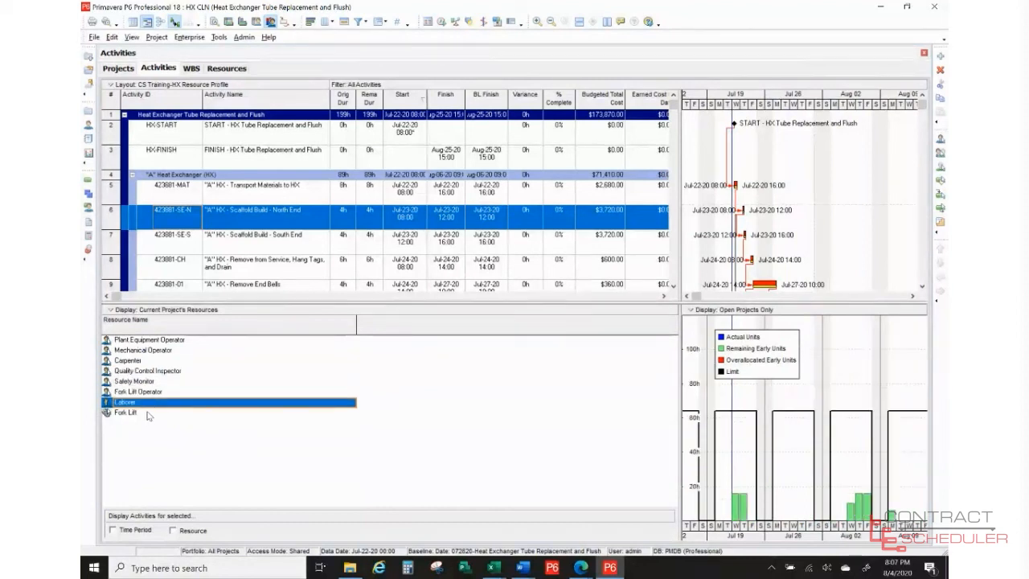
{"action": "left_click", "coordinate": [148, 413]}
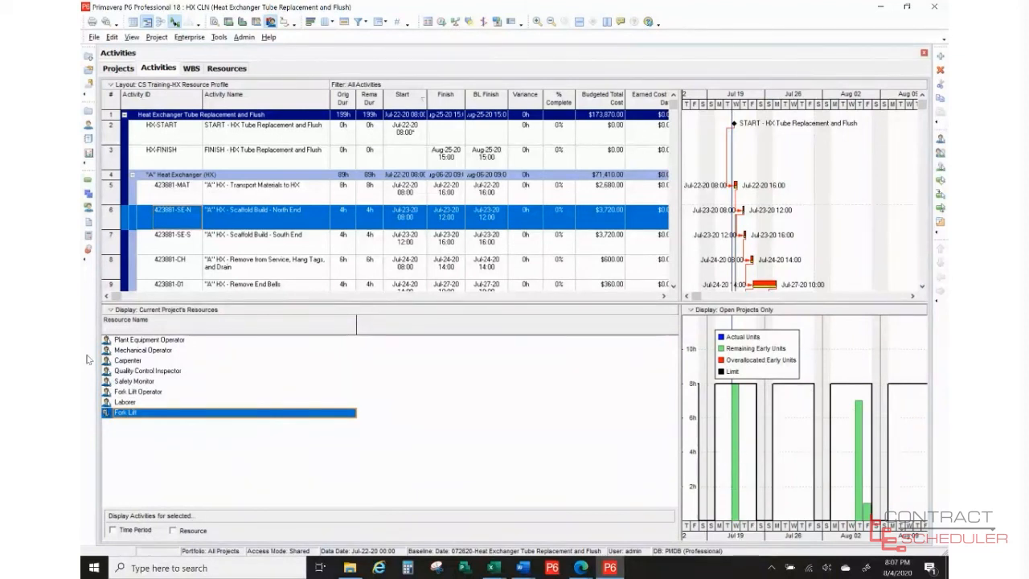
{"action": "left_click", "coordinate": [137, 341]}
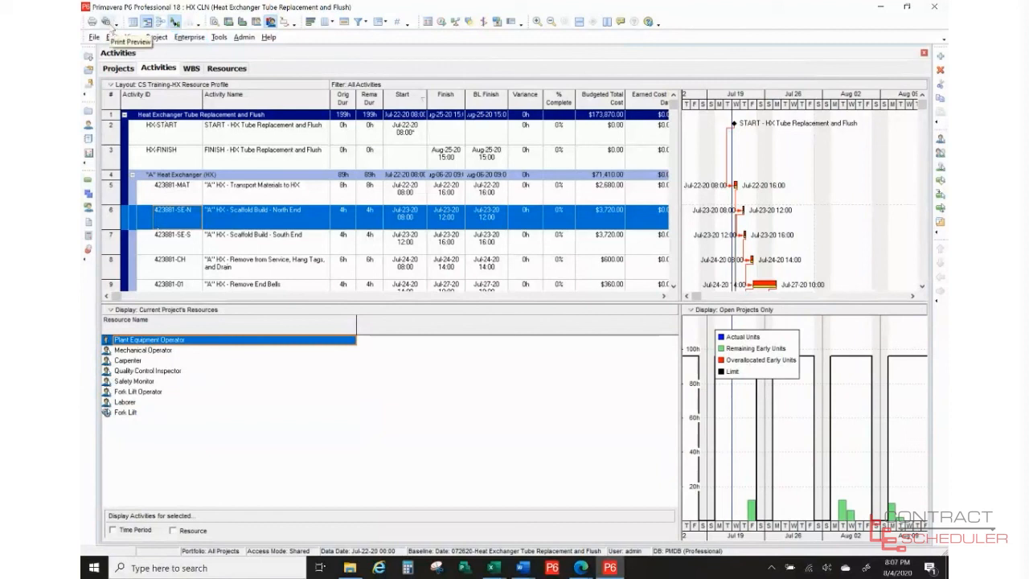
{"action": "left_click", "coordinate": [108, 22]}
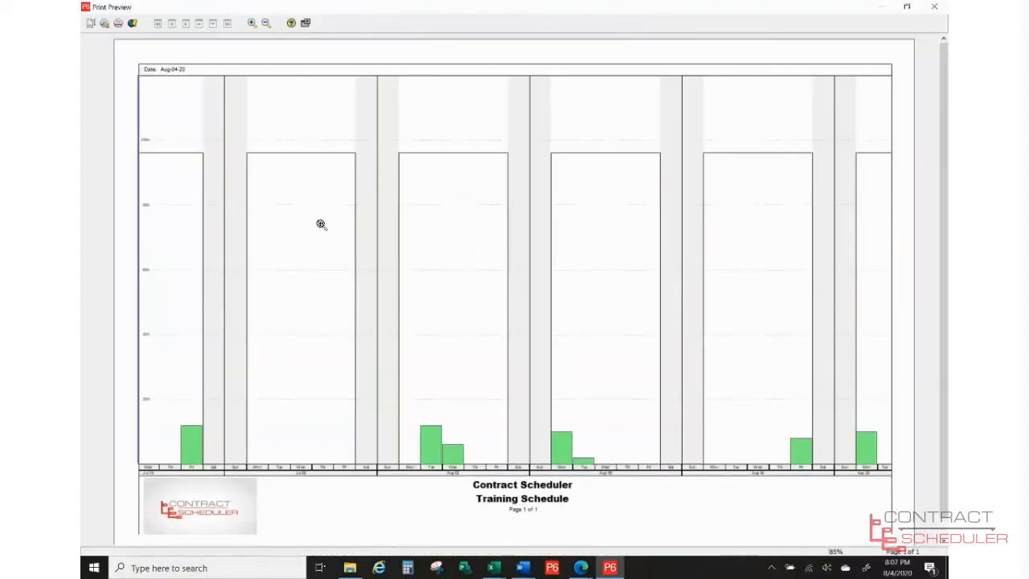
{"action": "left_click", "coordinate": [90, 22]}
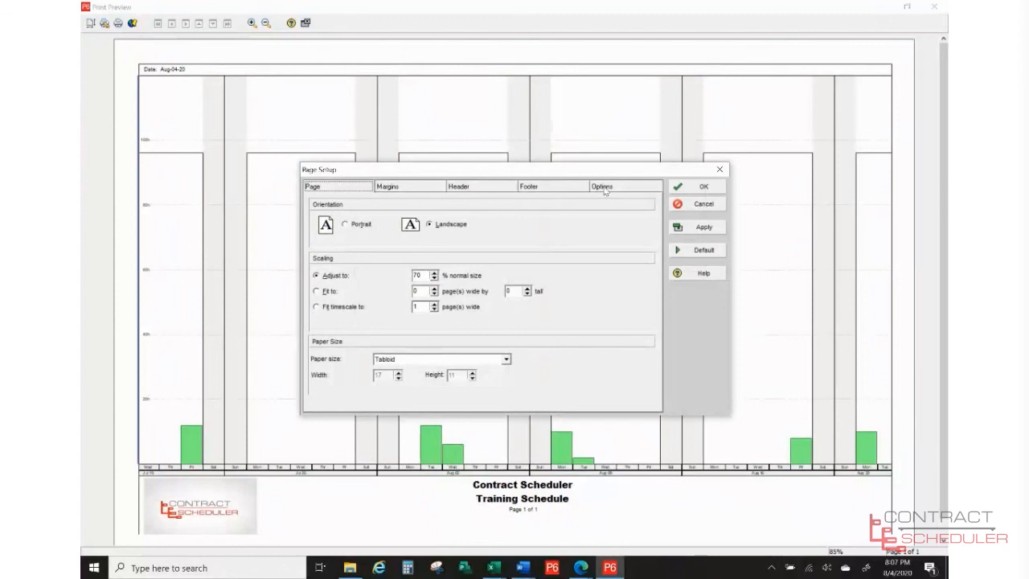
{"action": "left_click", "coordinate": [605, 188]}
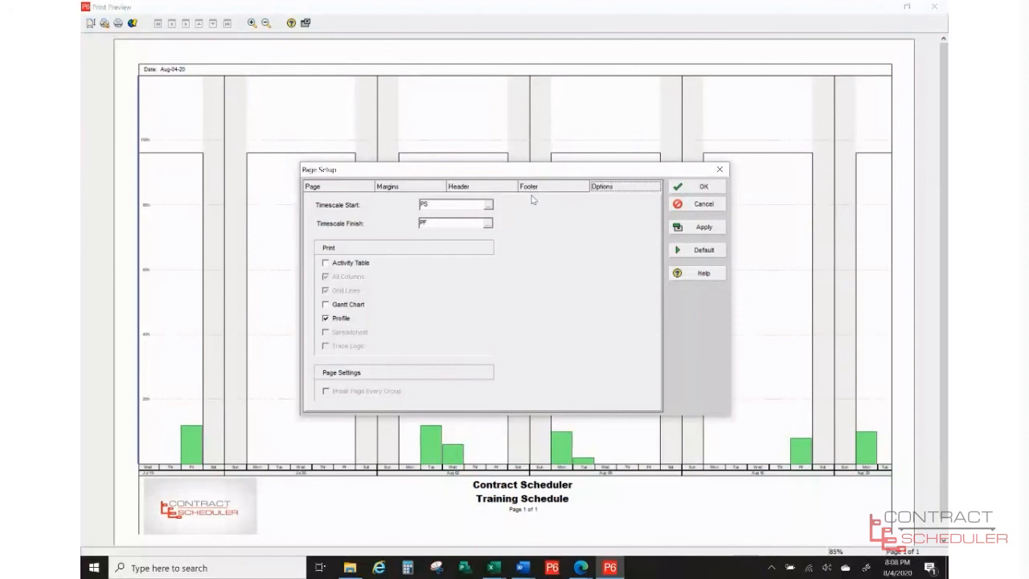
{"action": "left_click", "coordinate": [704, 206]}
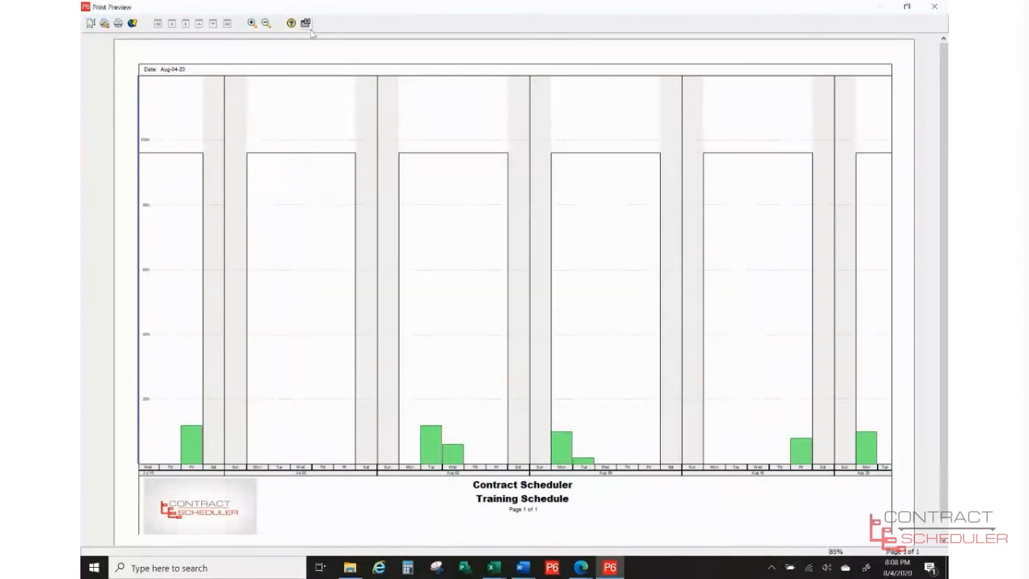
{"action": "left_click", "coordinate": [306, 22]}
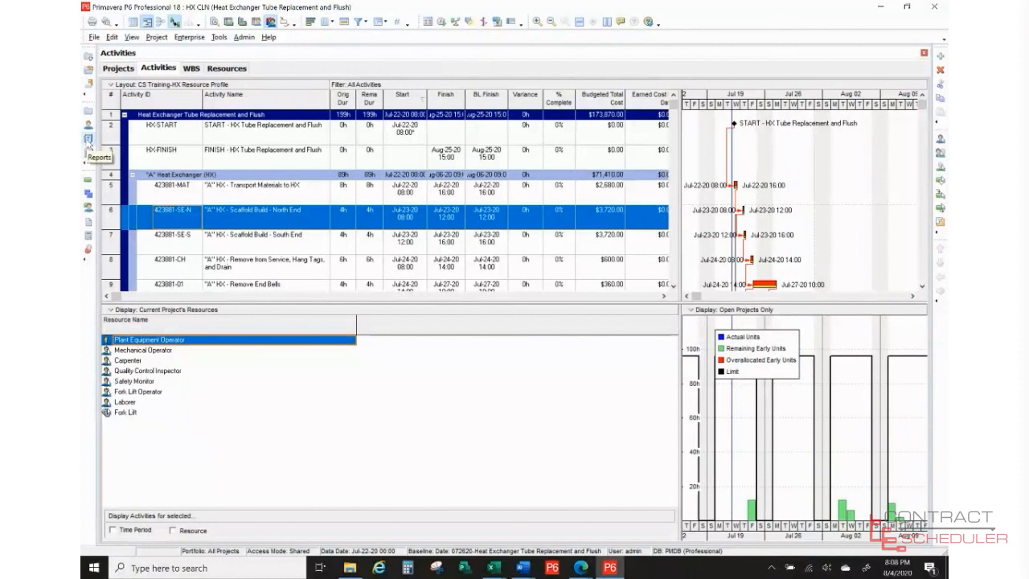
- Select AC-02 Activity Costs under the Cost report group and run it as a report
{"action": "left_click", "coordinate": [88, 140]}
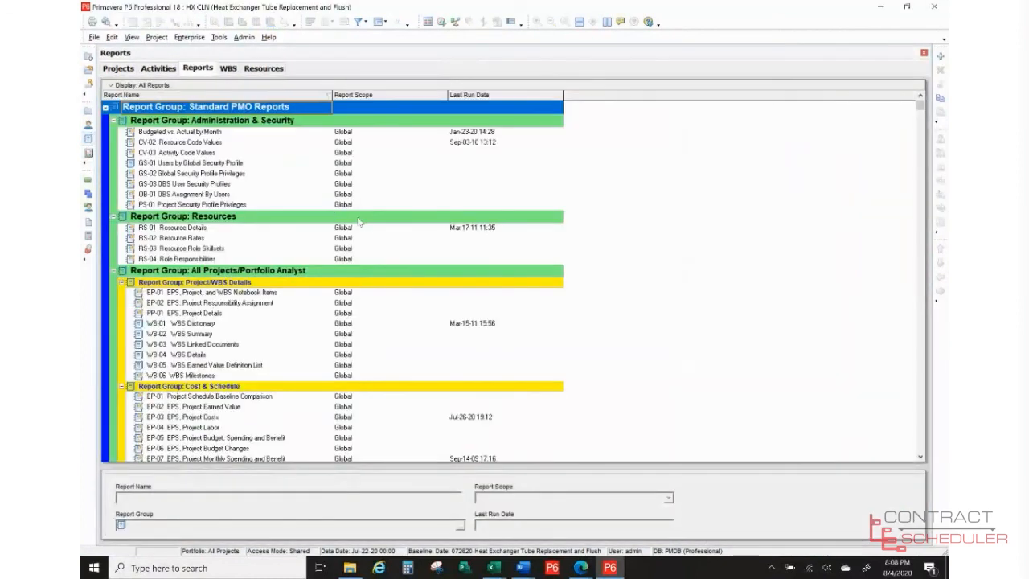
{"action": "scroll", "coordinate": [291, 282], "scroll_direction": "down", "scroll_amount": 5}
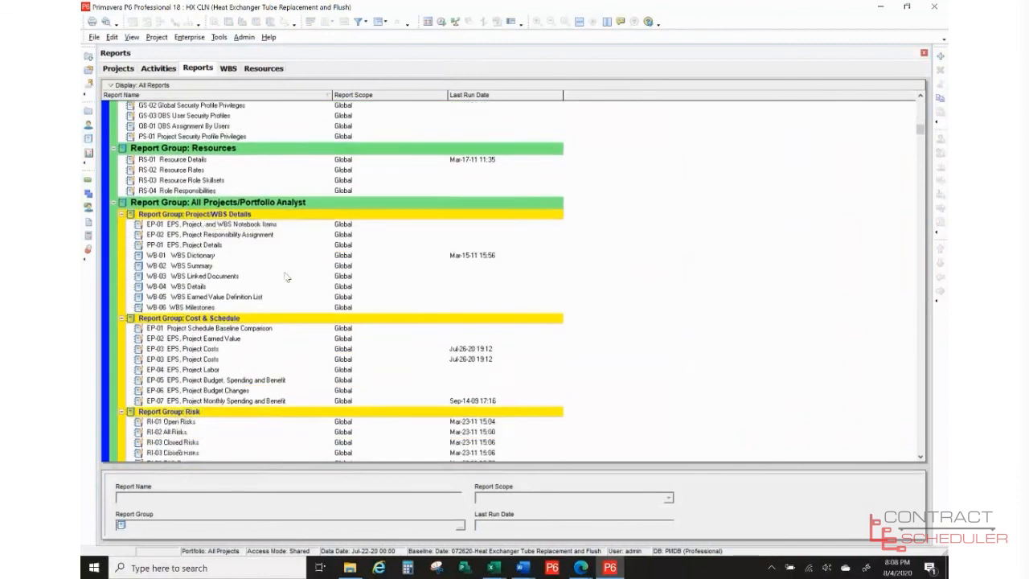
{"action": "scroll", "coordinate": [286, 277], "scroll_direction": "down", "scroll_amount": 7}
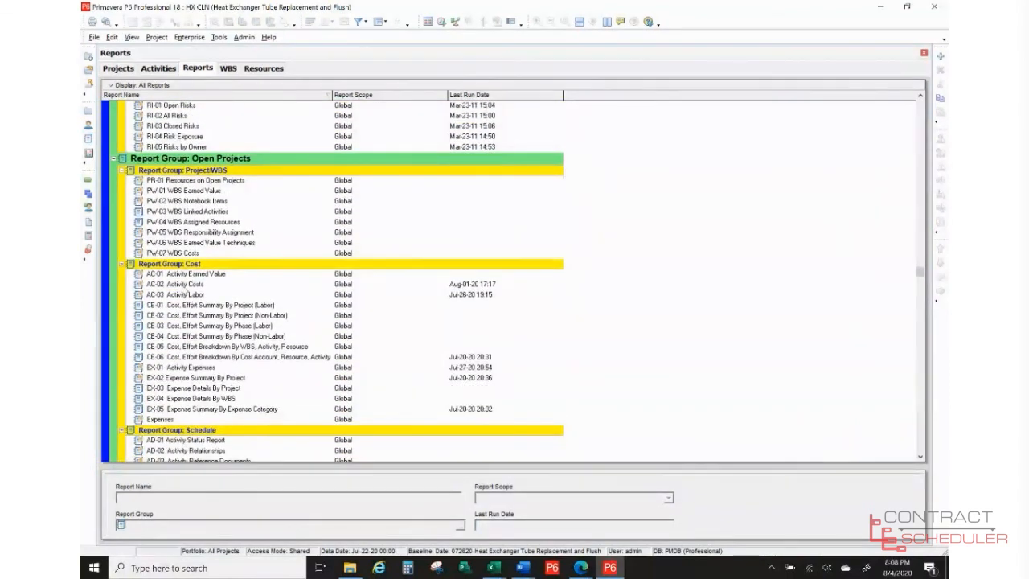
{"action": "left_click", "coordinate": [182, 285]}
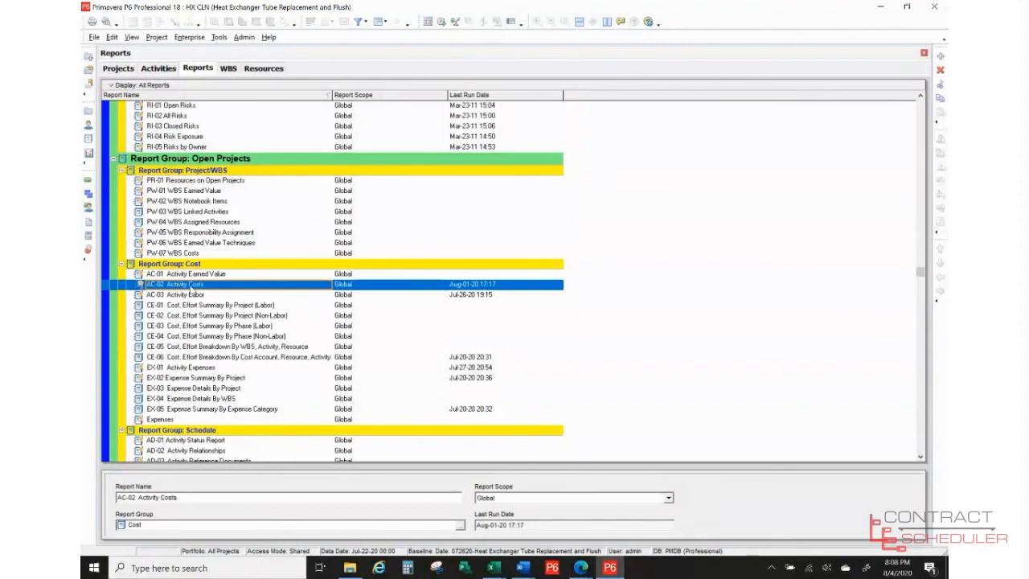
{"action": "left_click", "coordinate": [222, 286]}
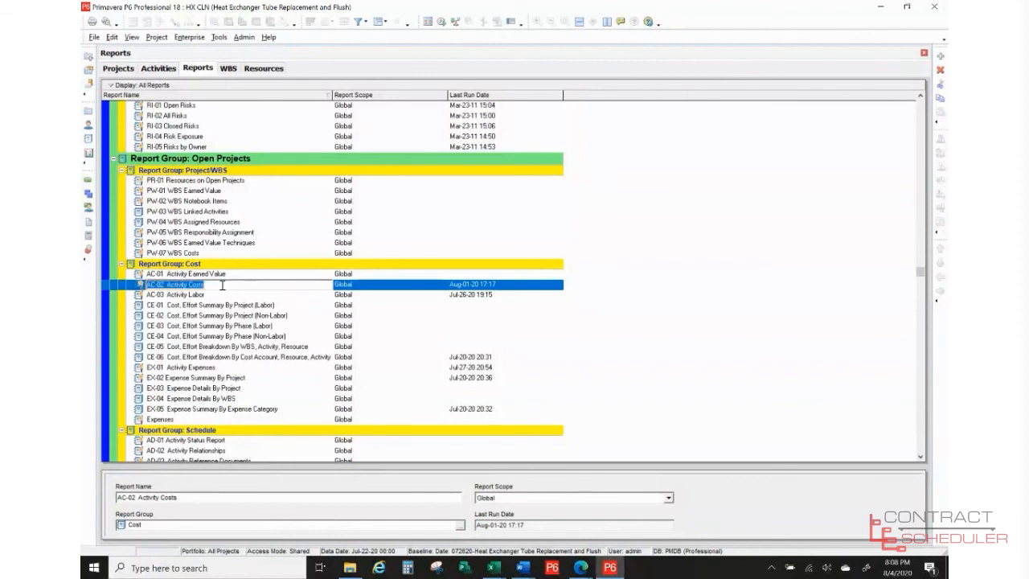
{"action": "left_click", "coordinate": [223, 286]}
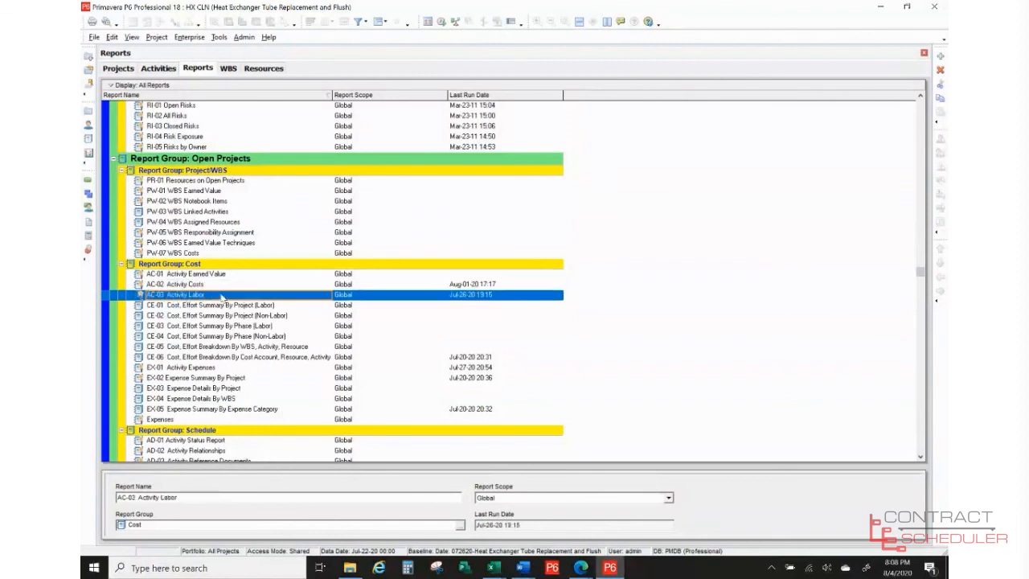
{"action": "right_click", "coordinate": [224, 286]}
{"action": "mouse_move", "coordinate": [243, 291]}
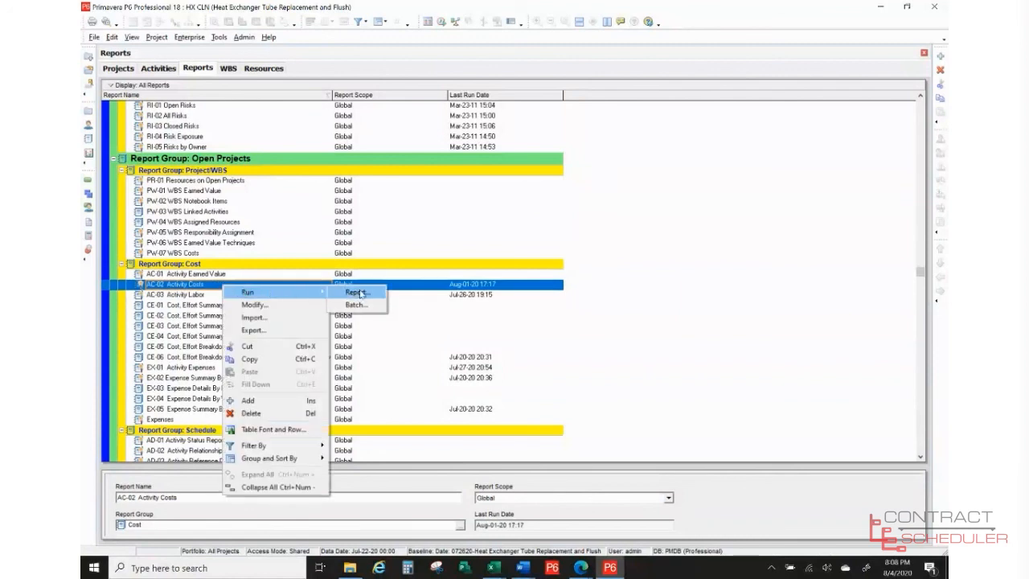
{"action": "left_click", "coordinate": [358, 293]}
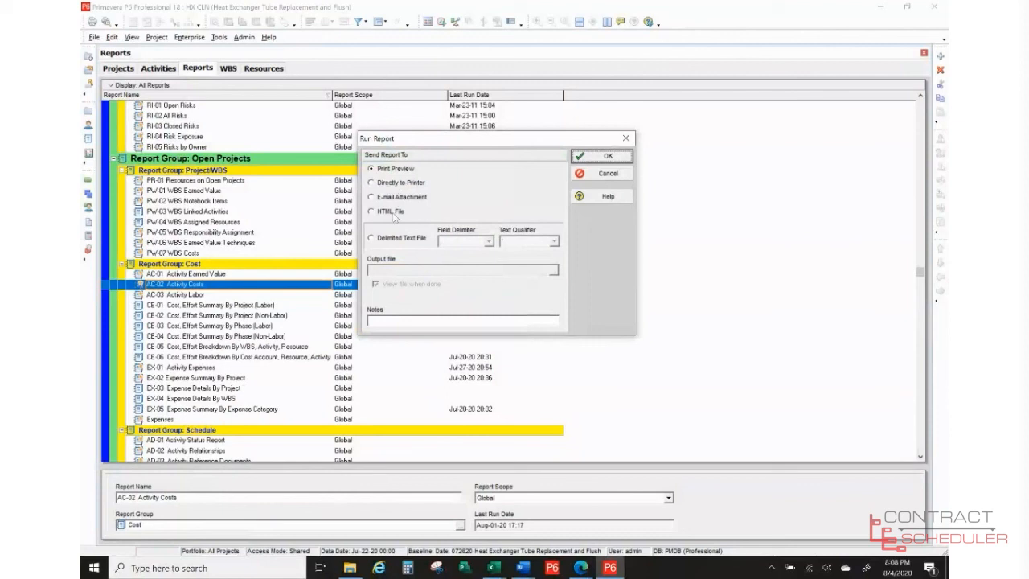
- Send AC-02 to print preview and set the paper size to Legal
{"action": "left_click", "coordinate": [589, 158]}
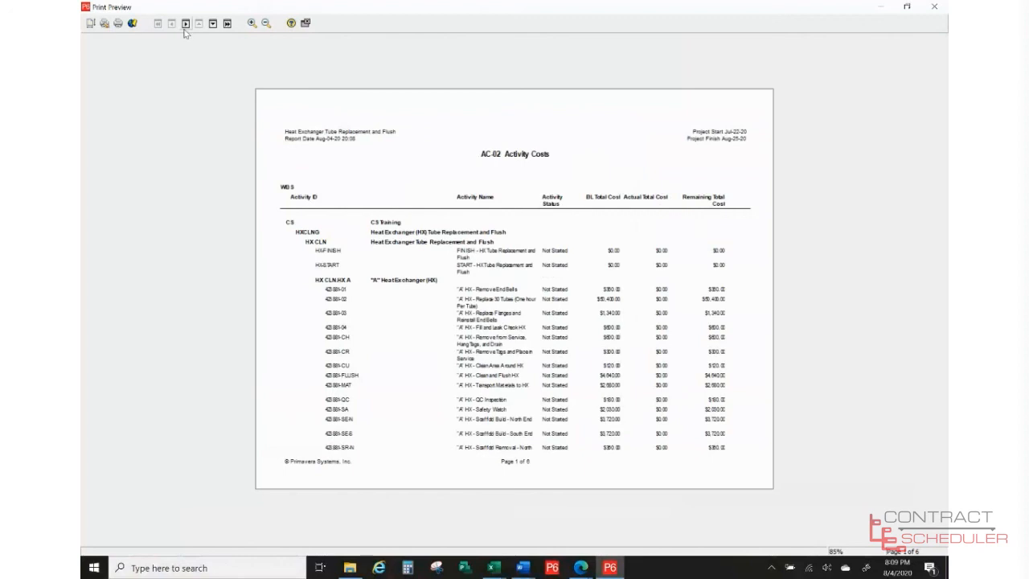
{"action": "left_click", "coordinate": [91, 23]}
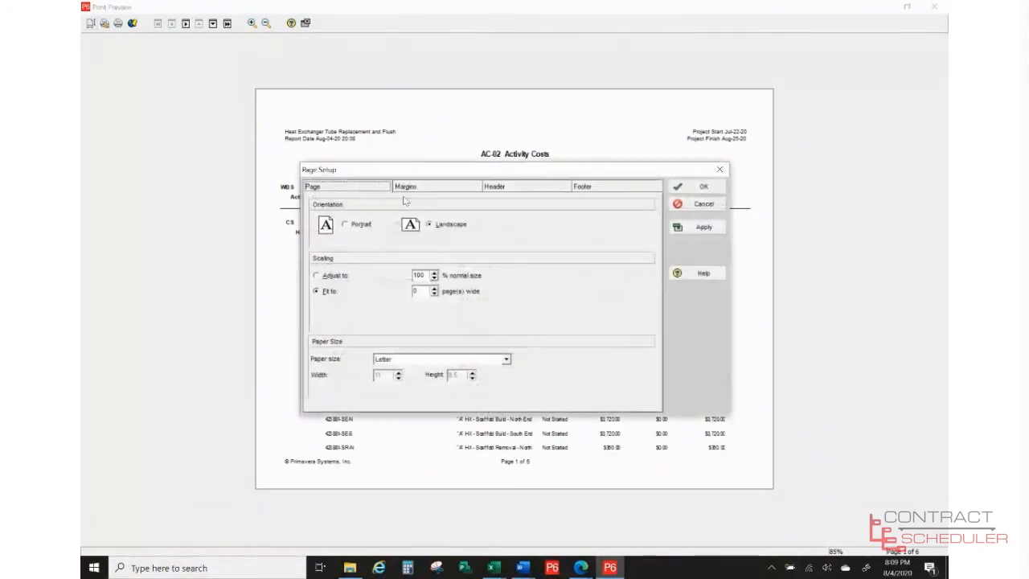
{"action": "left_click", "coordinate": [506, 361]}
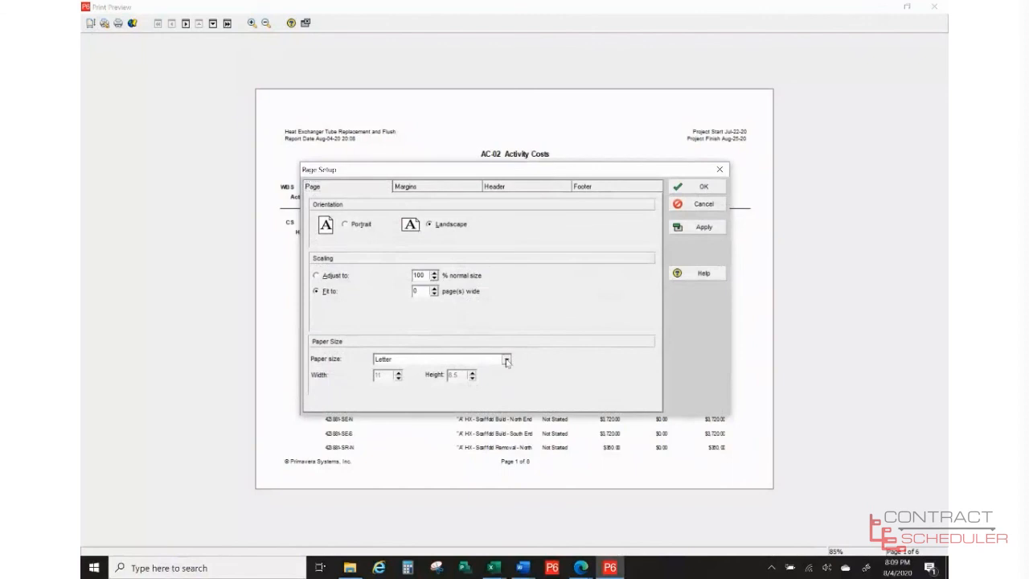
{"action": "left_click", "coordinate": [406, 408]}
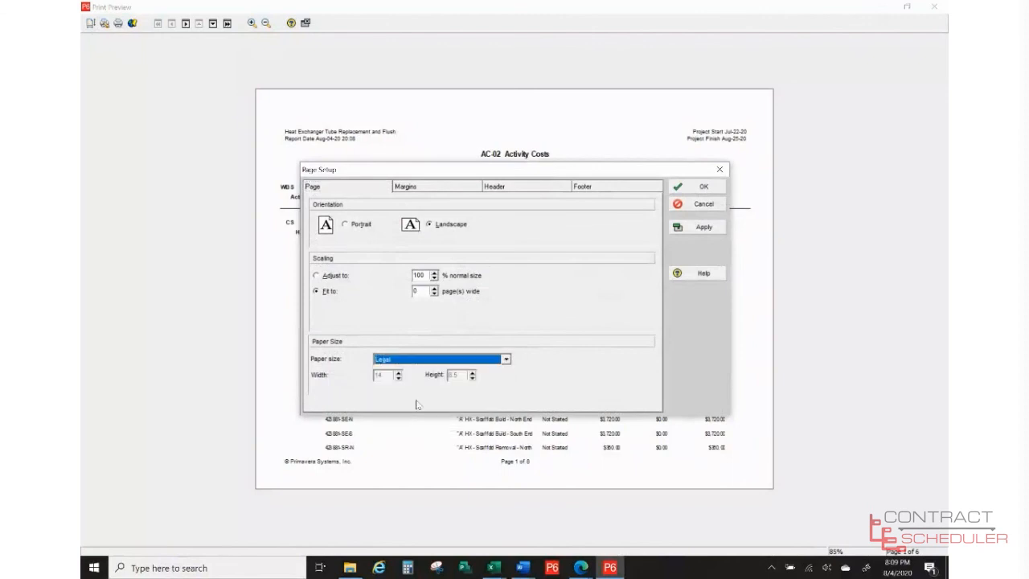
{"action": "left_click", "coordinate": [680, 186]}
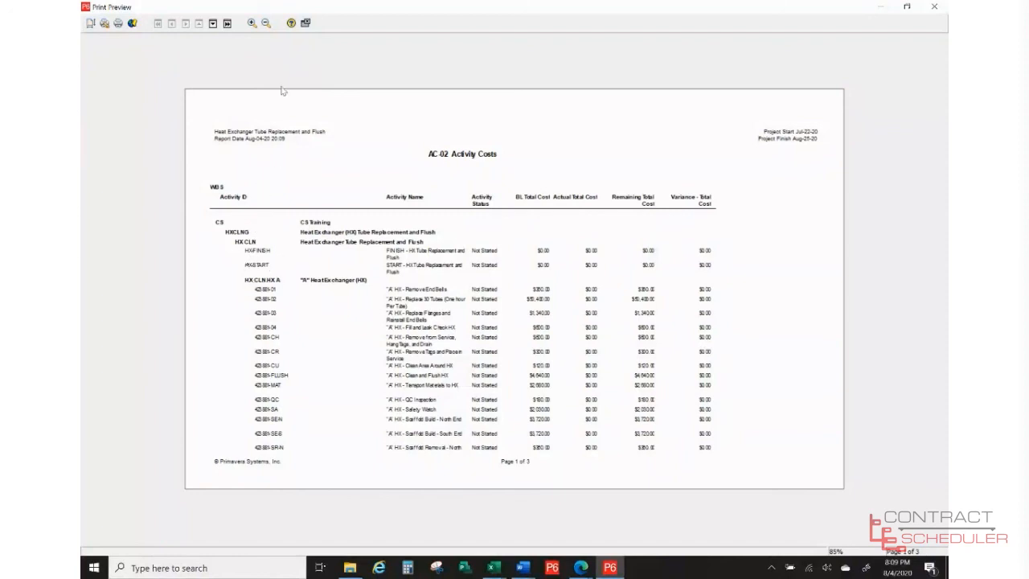
- Page through the preview to pages 2 and 3, then back to page 2
{"action": "left_click", "coordinate": [213, 24]}
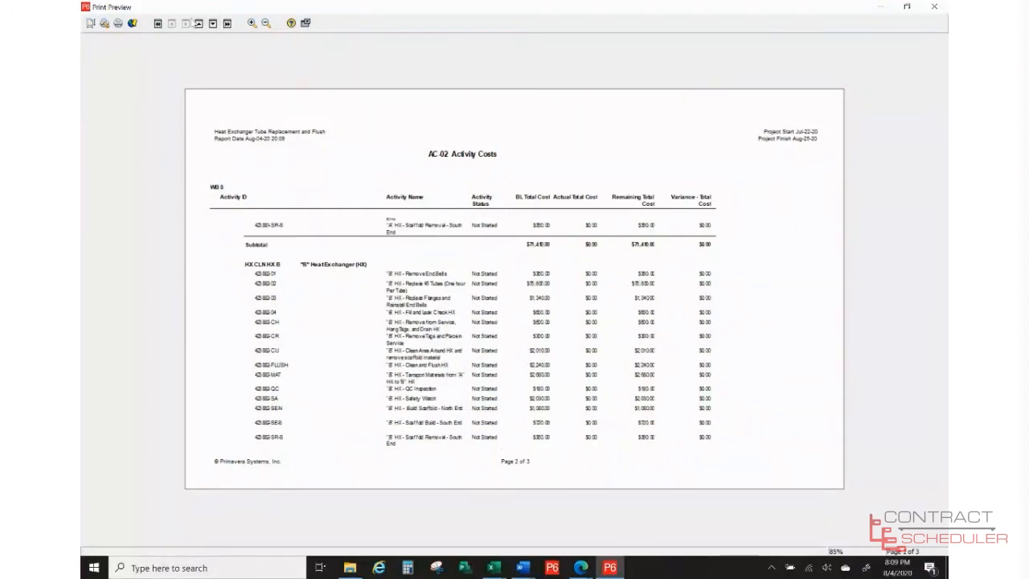
{"action": "left_click", "coordinate": [213, 23]}
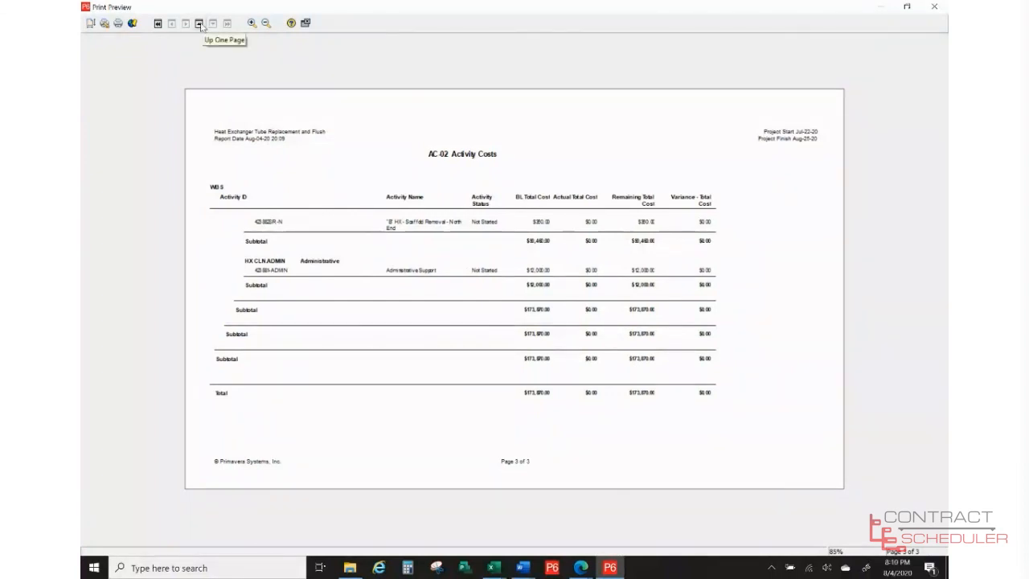
{"action": "left_click", "coordinate": [200, 24]}
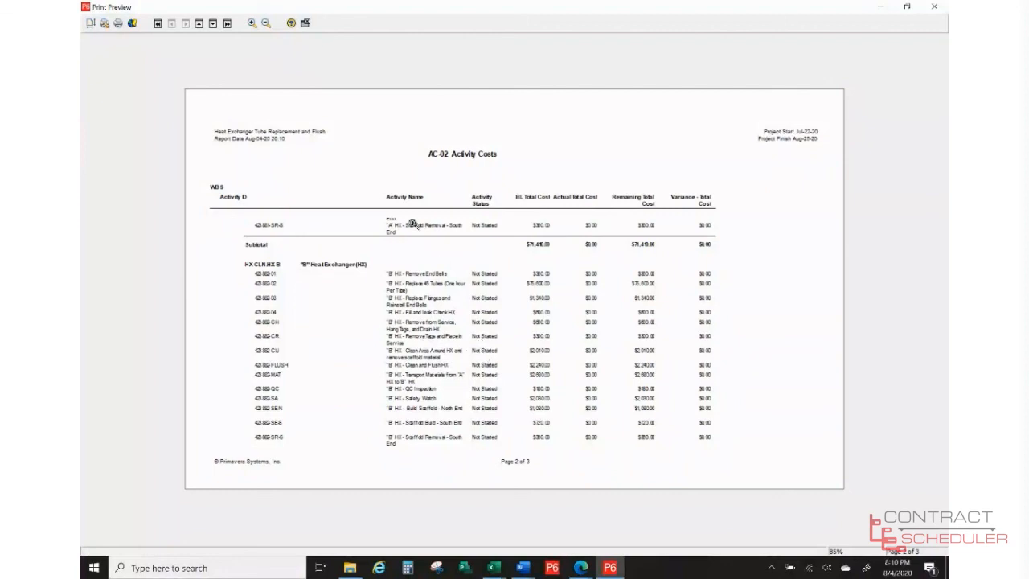
- Close the AC-02 preview, then run SR-04 Schedule Report with Activity Budgets to print preview
{"action": "left_click", "coordinate": [306, 23]}
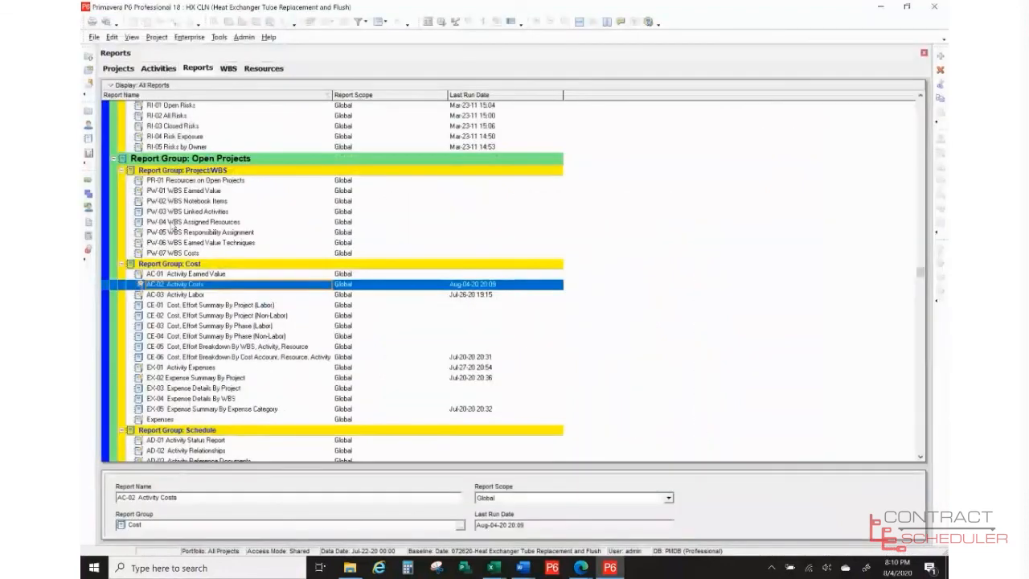
{"action": "scroll", "coordinate": [281, 339], "scroll_direction": "down", "scroll_amount": 6}
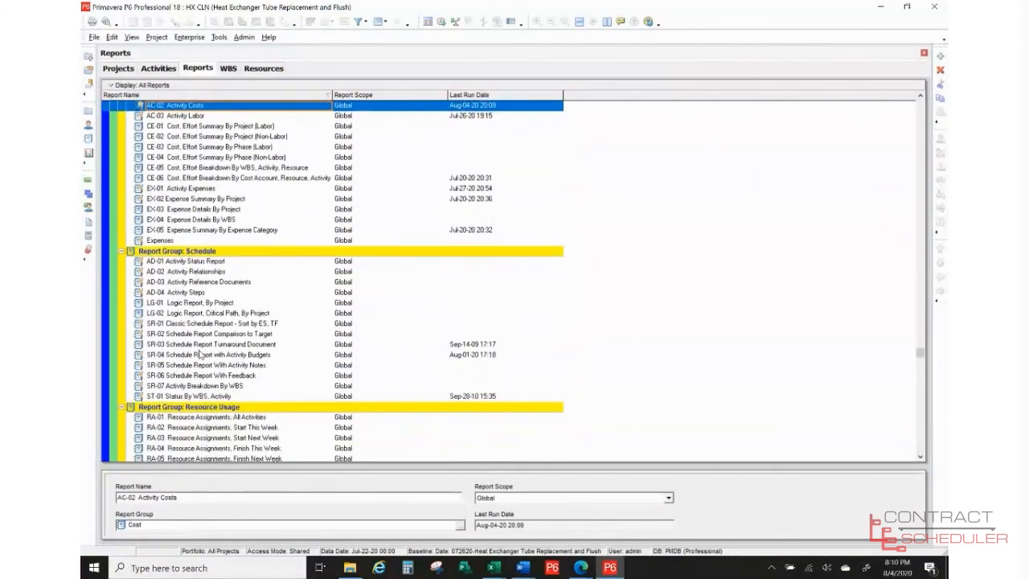
{"action": "left_click", "coordinate": [200, 355]}
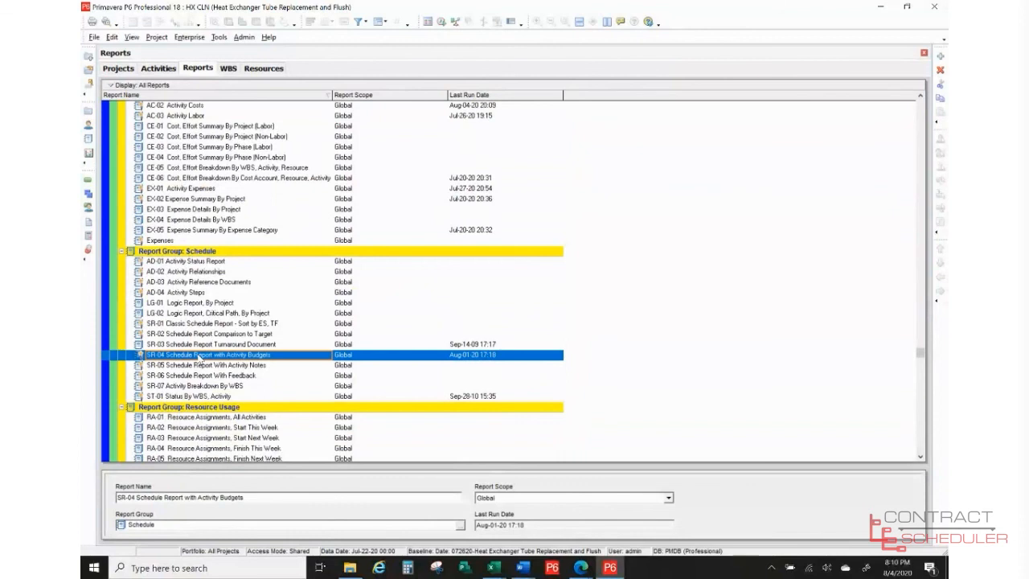
{"action": "right_click", "coordinate": [200, 354]}
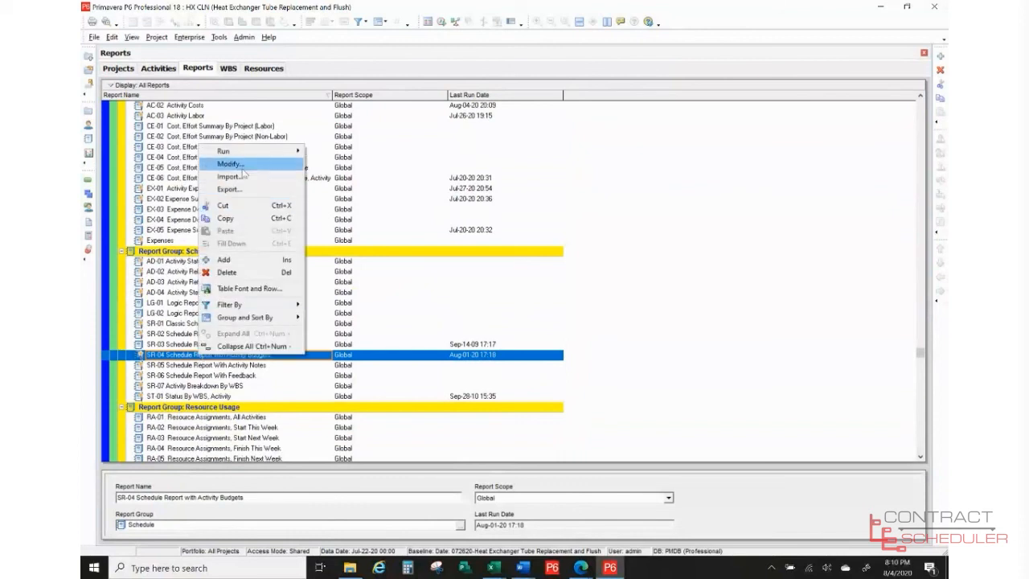
{"action": "mouse_move", "coordinate": [240, 154]}
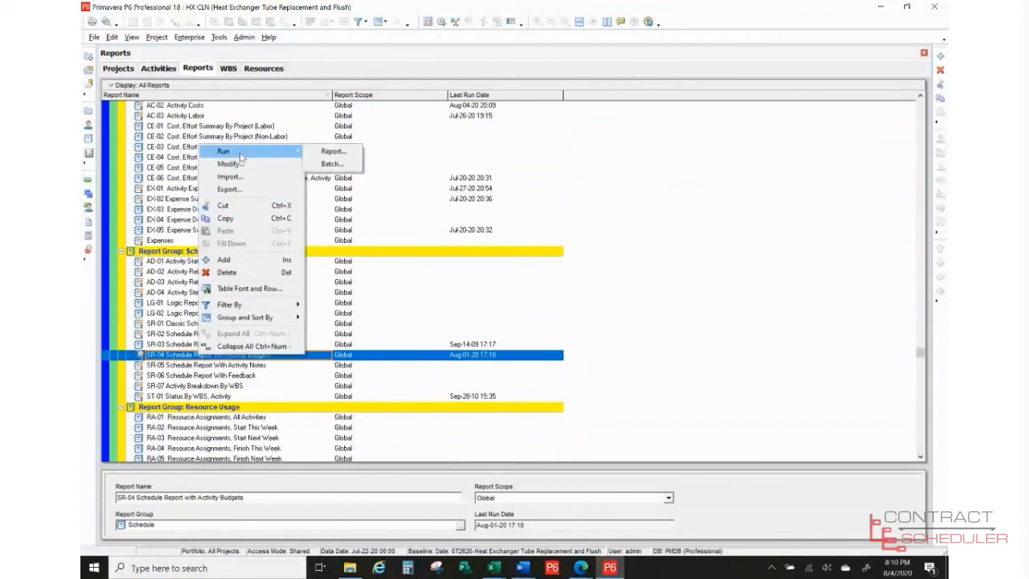
{"action": "left_click", "coordinate": [331, 152]}
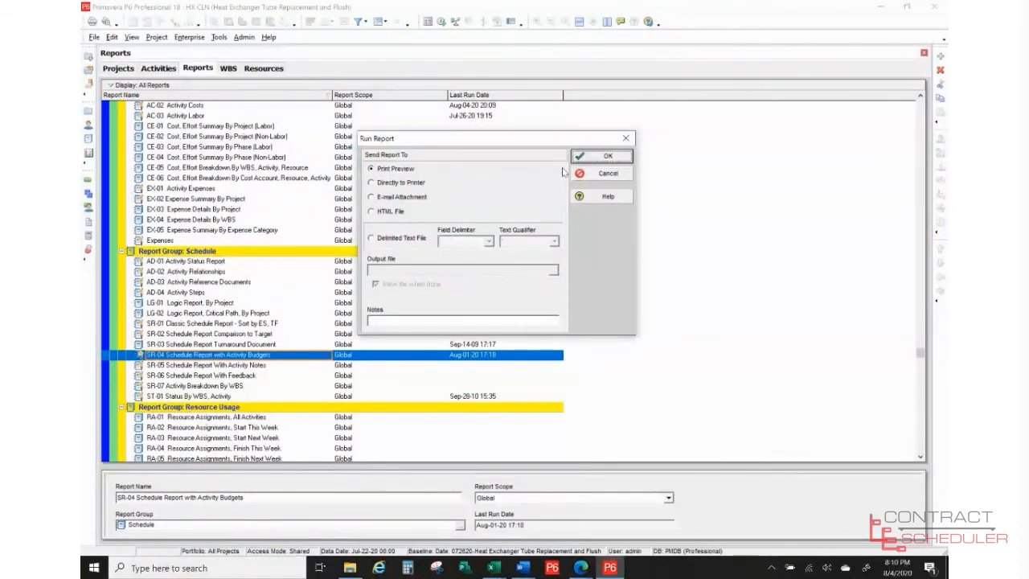
{"action": "left_click", "coordinate": [594, 158]}
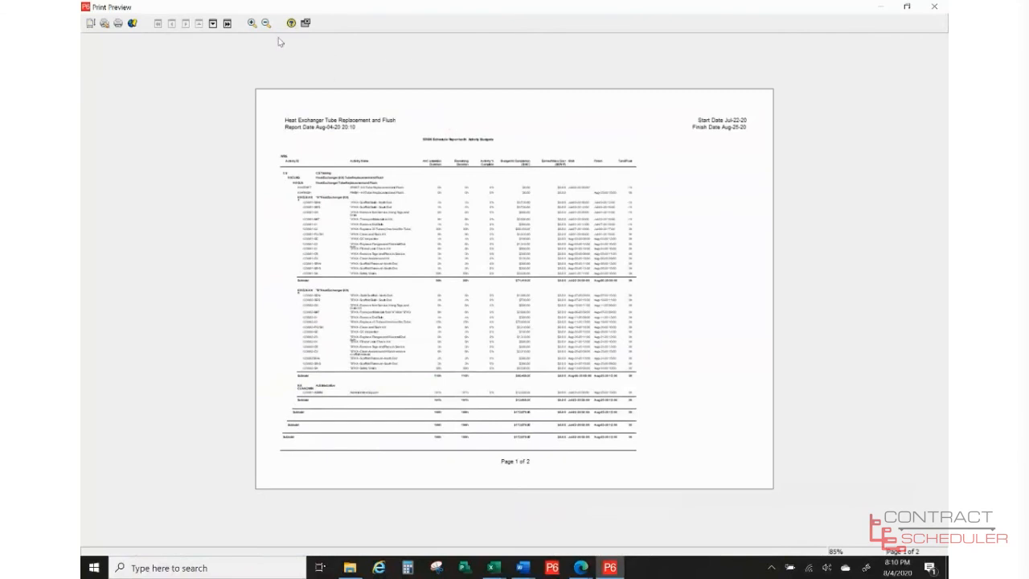
- Zoom in twice on the SR-04 report page, then close the preview
{"action": "left_click", "coordinate": [253, 24]}
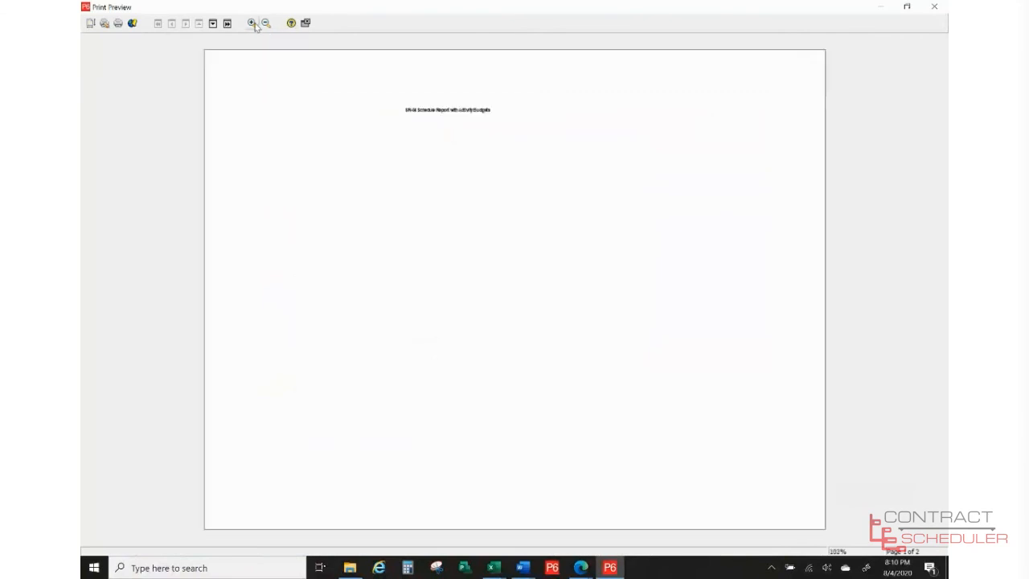
{"action": "left_click", "coordinate": [254, 25]}
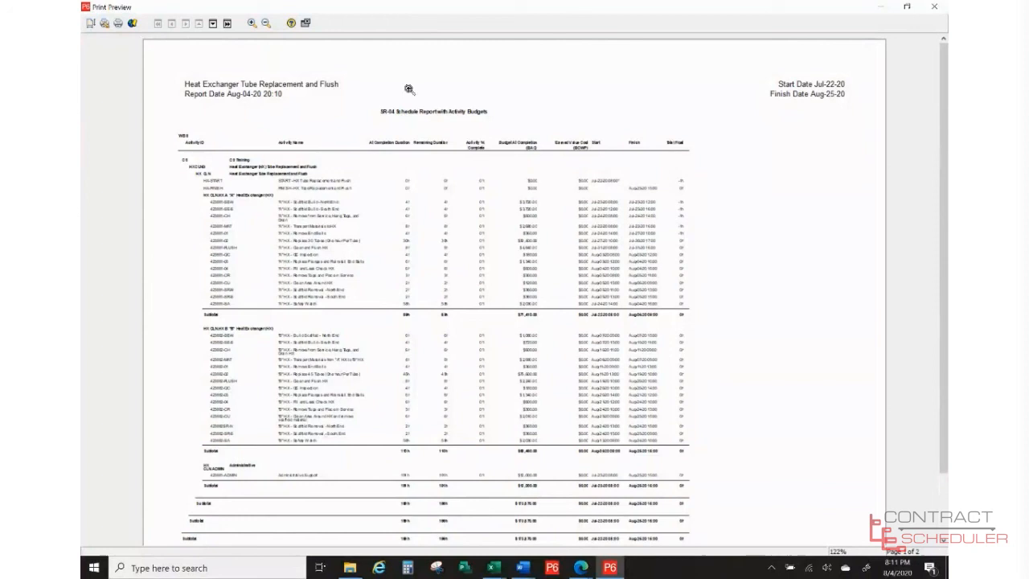
{"action": "left_click", "coordinate": [305, 25]}
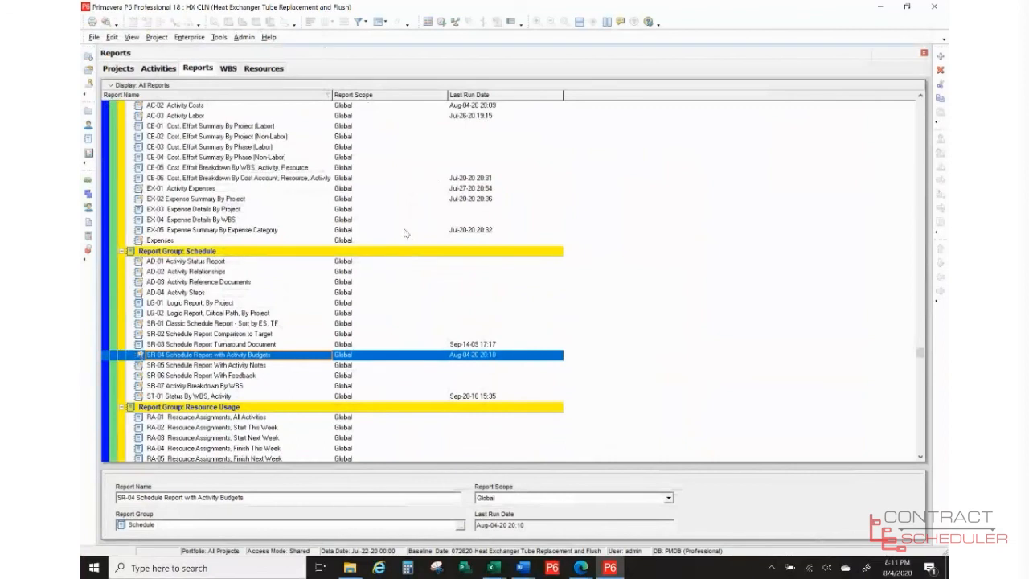
- Scroll the Reports list to the top and return to the HX CLN Activities window
{"action": "scroll", "coordinate": [425, 260], "scroll_direction": "up", "scroll_amount": 11}
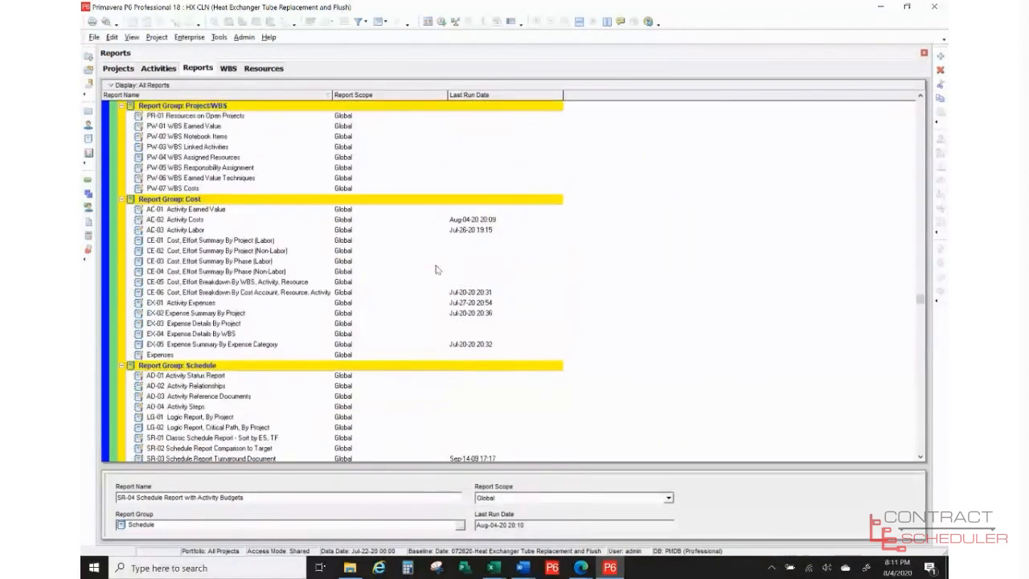
{"action": "scroll", "coordinate": [425, 260], "scroll_direction": "up", "scroll_amount": 6}
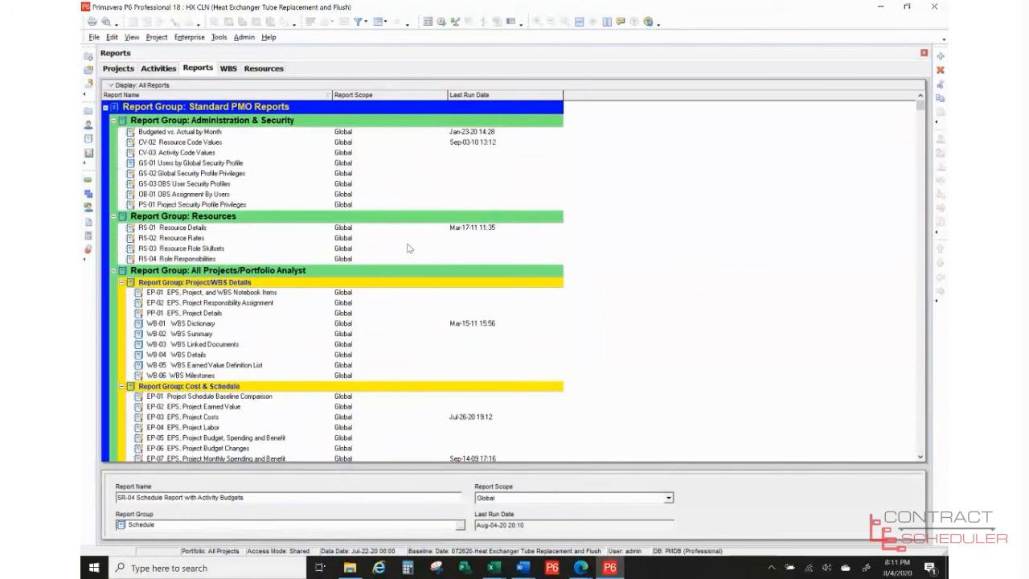
{"action": "left_click", "coordinate": [157, 68]}
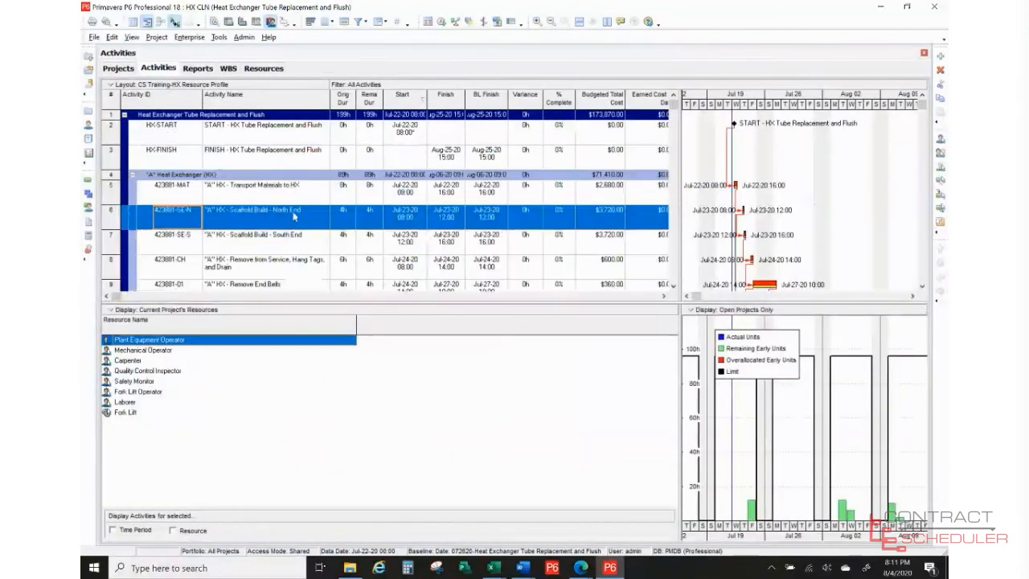